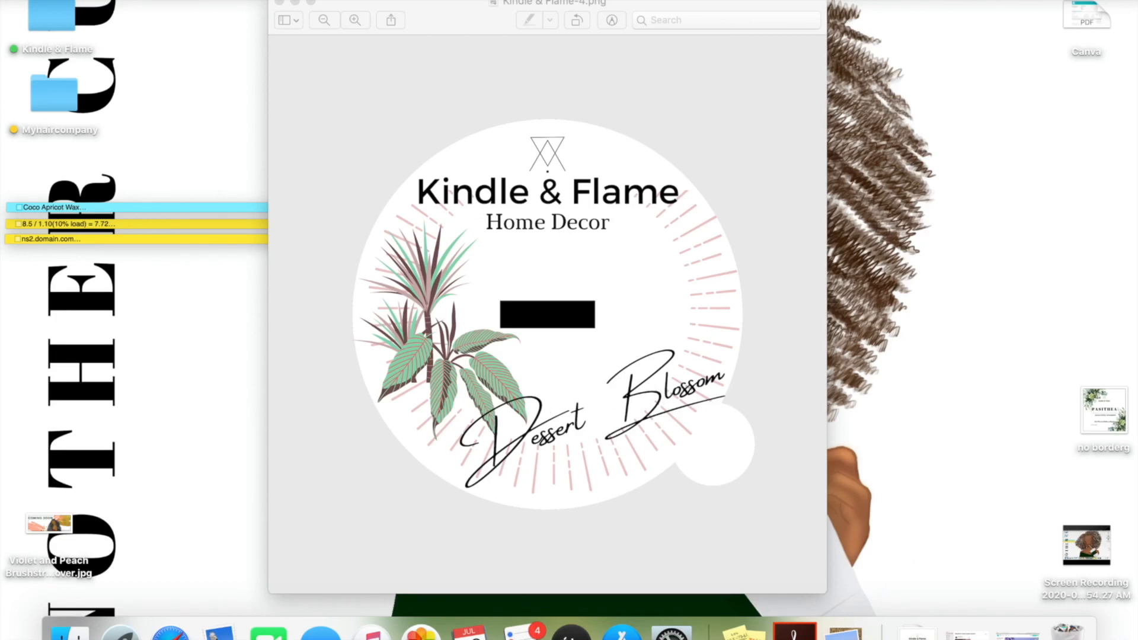
Close the Kindle & Flame-4.png preview and bring up Canva in Safari
click(279, 3)
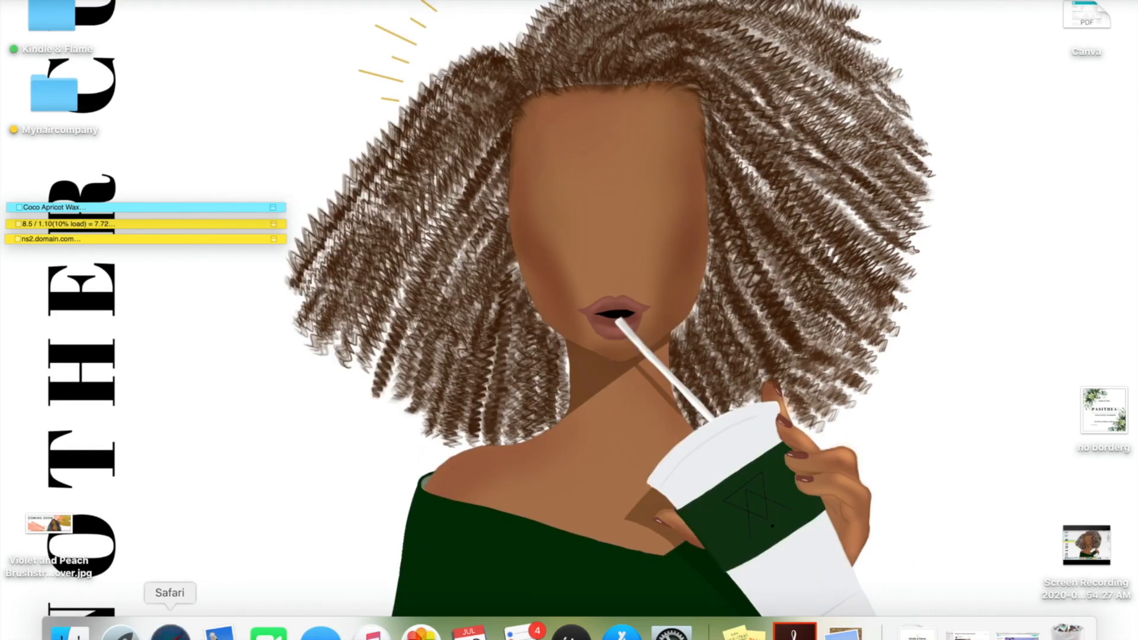
click(170, 633)
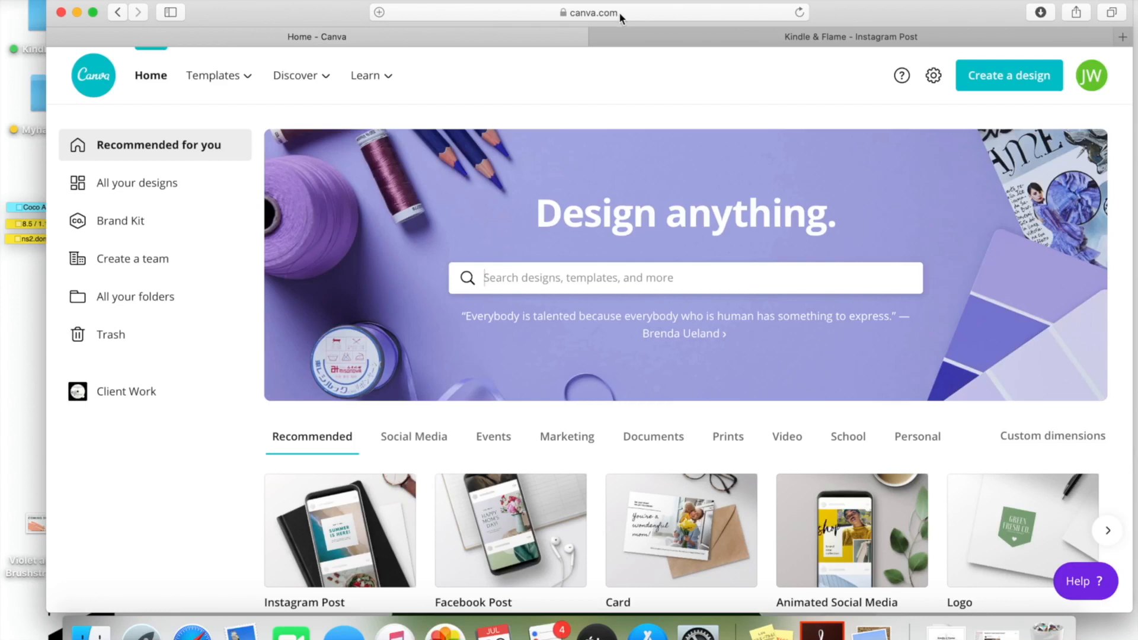
Start a new 2160 × 2160 px Instagram Post design from the design-type list
click(977, 78)
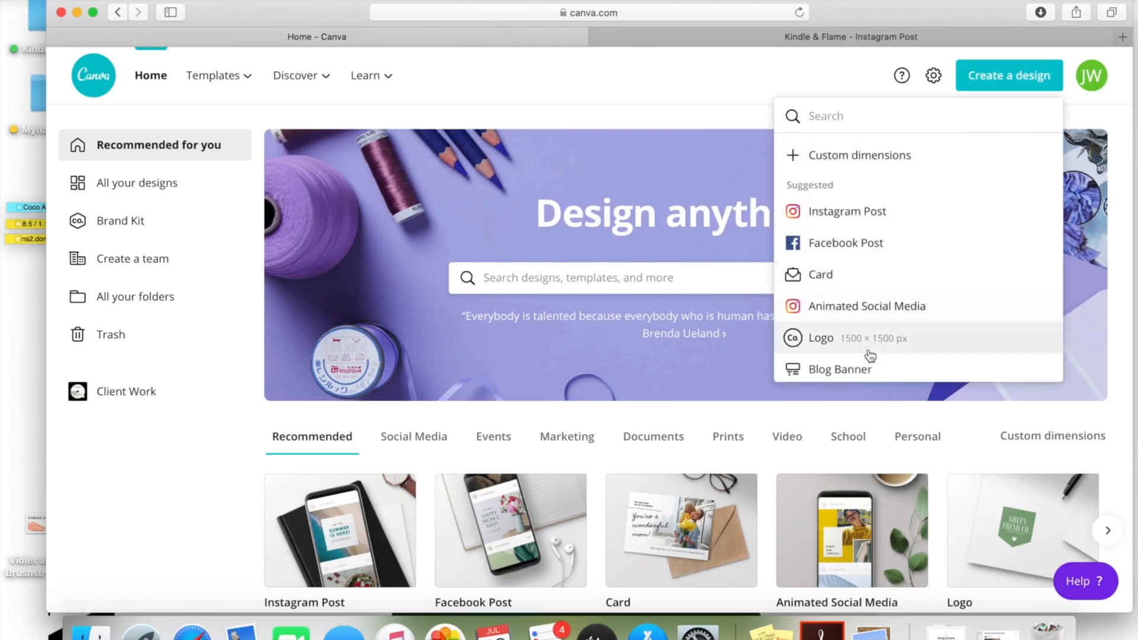
scroll(866, 363, down, 1)
scroll(868, 363, down, 10)
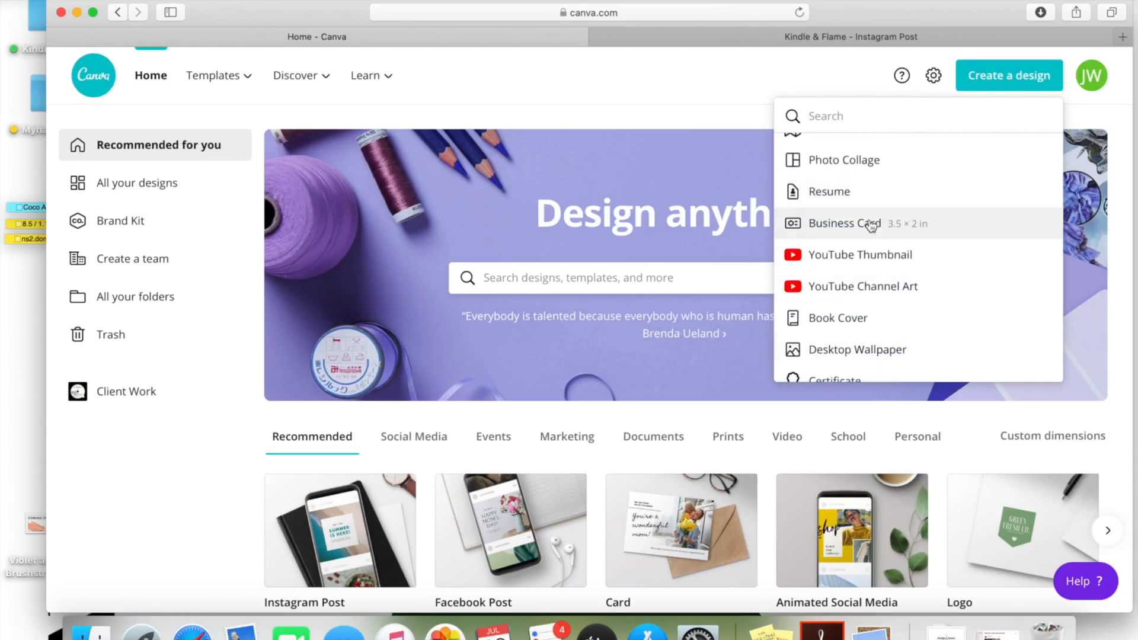
scroll(869, 222, up, 8)
scroll(873, 221, up, 5)
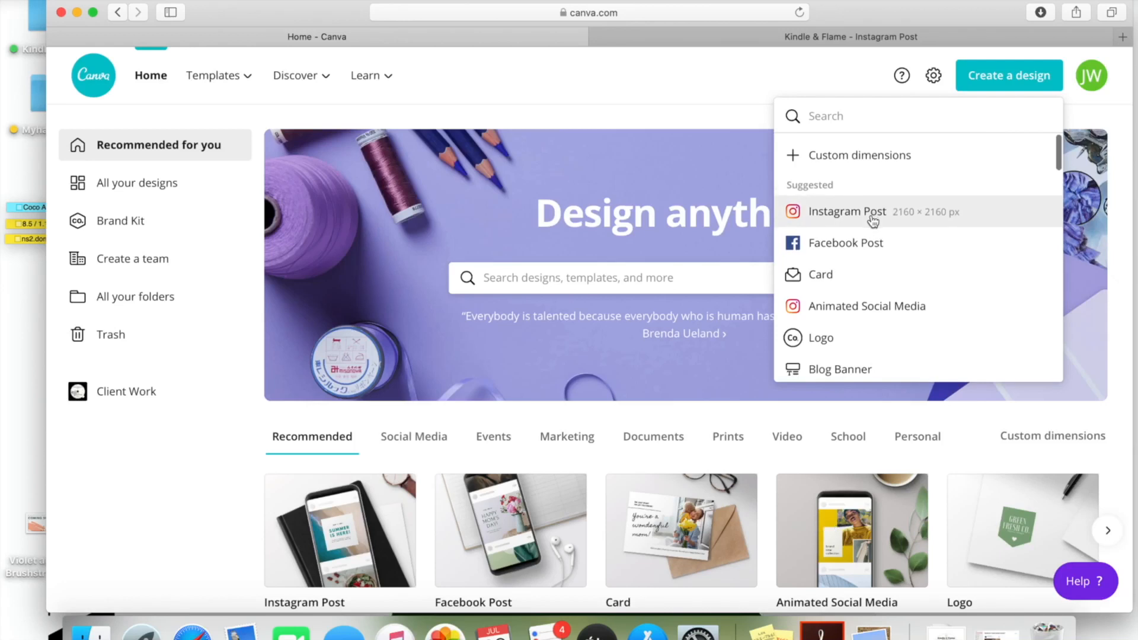
click(872, 217)
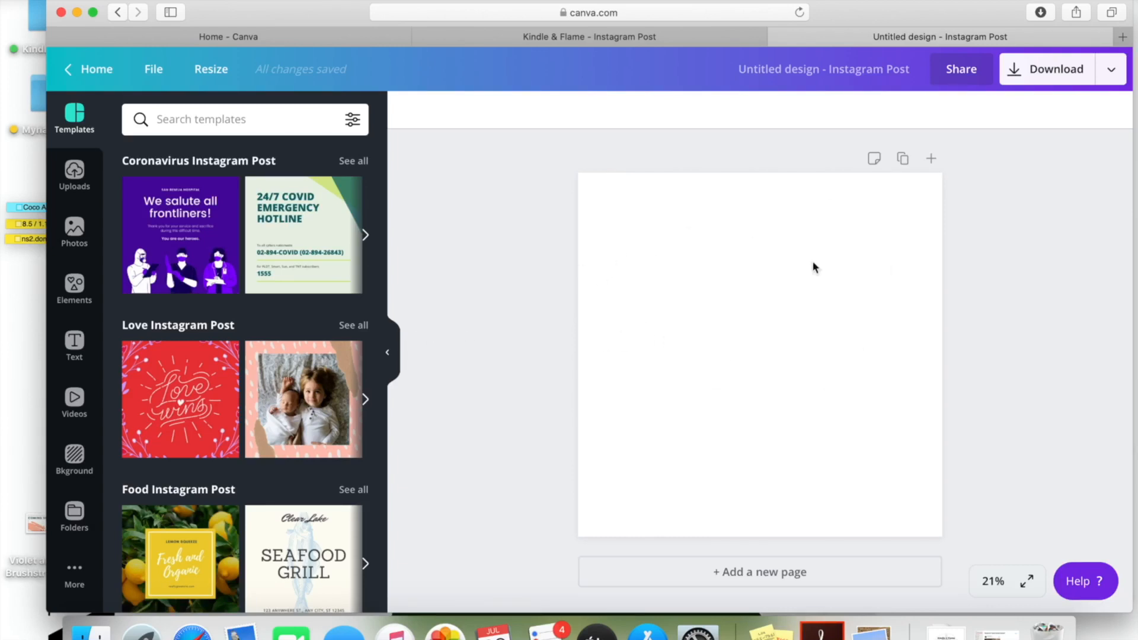
Add an ice-cream-cone sticker from Elements and shrink it
click(397, 351)
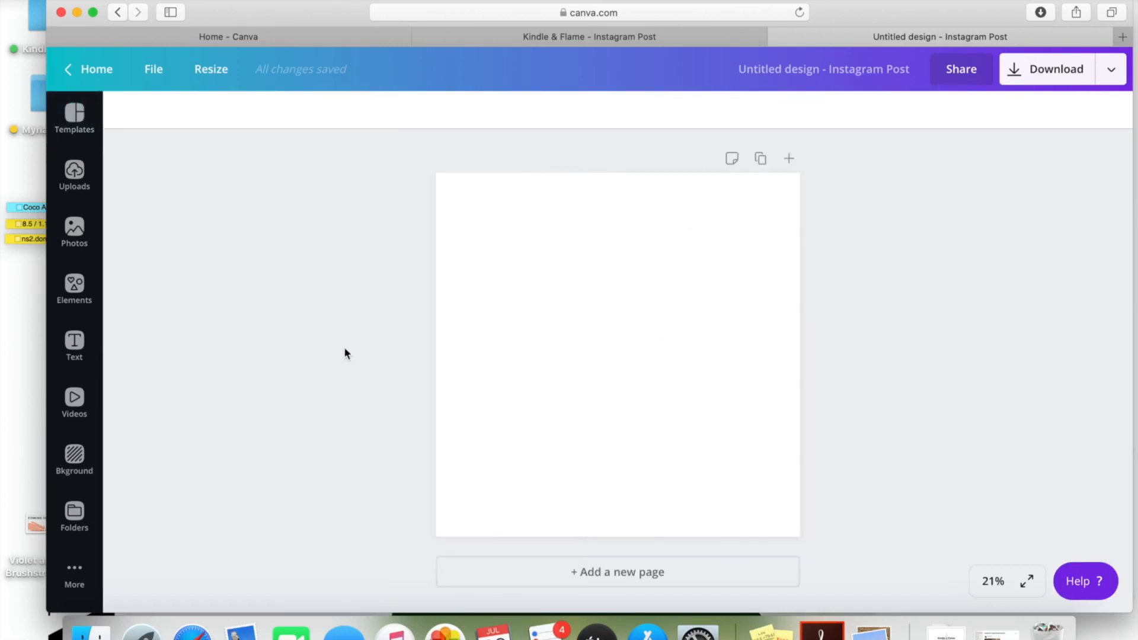
click(74, 291)
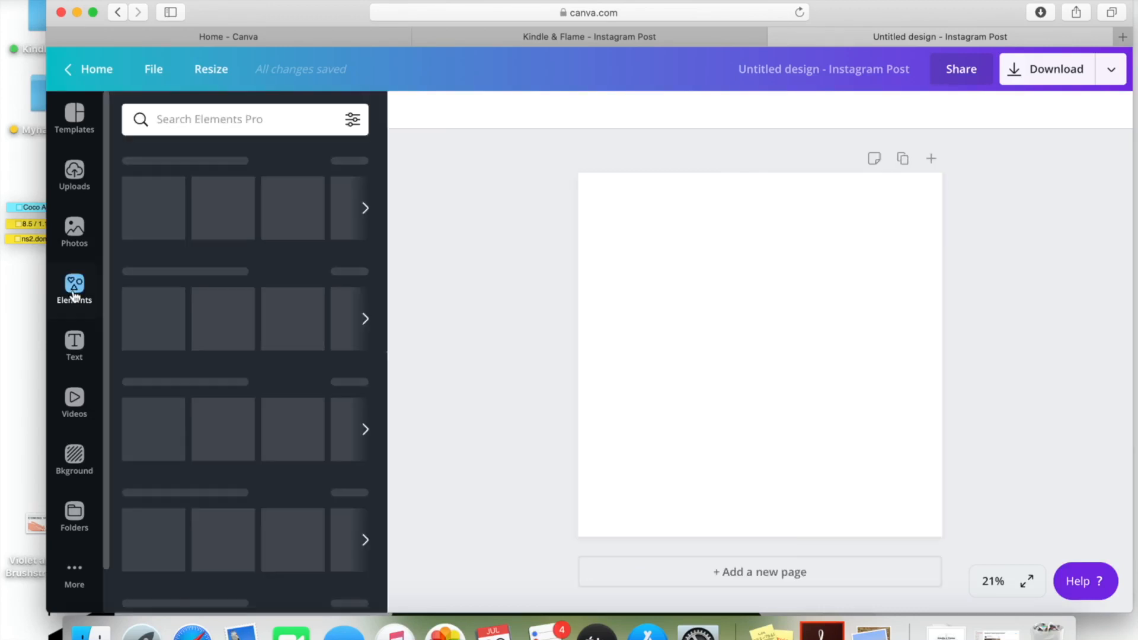
scroll(237, 273, down, 5)
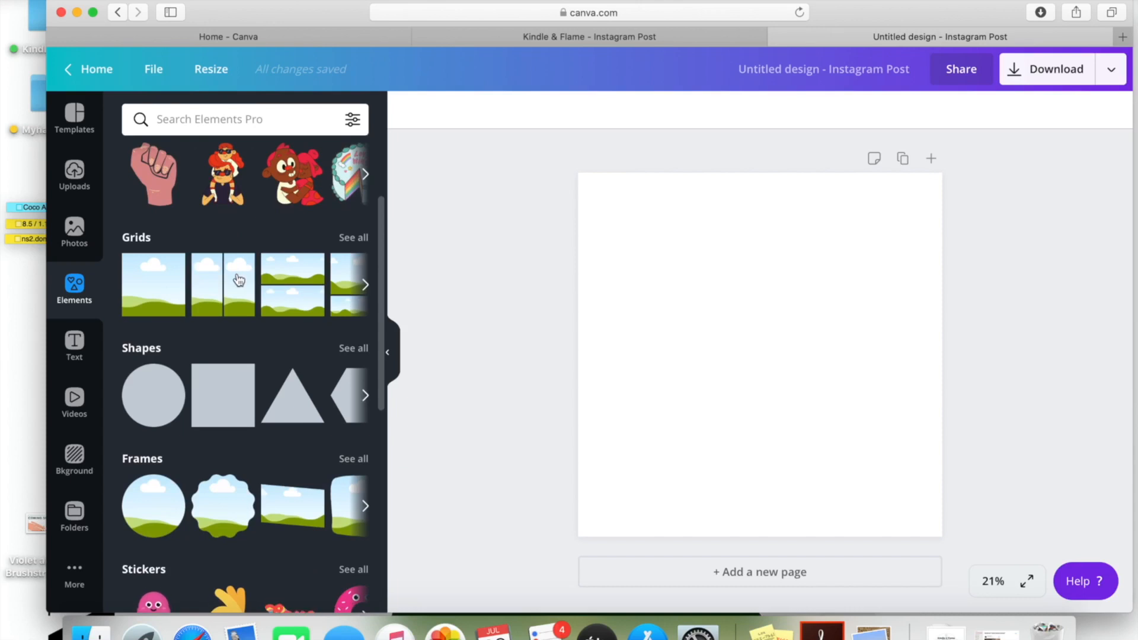
scroll(239, 281, down, 6)
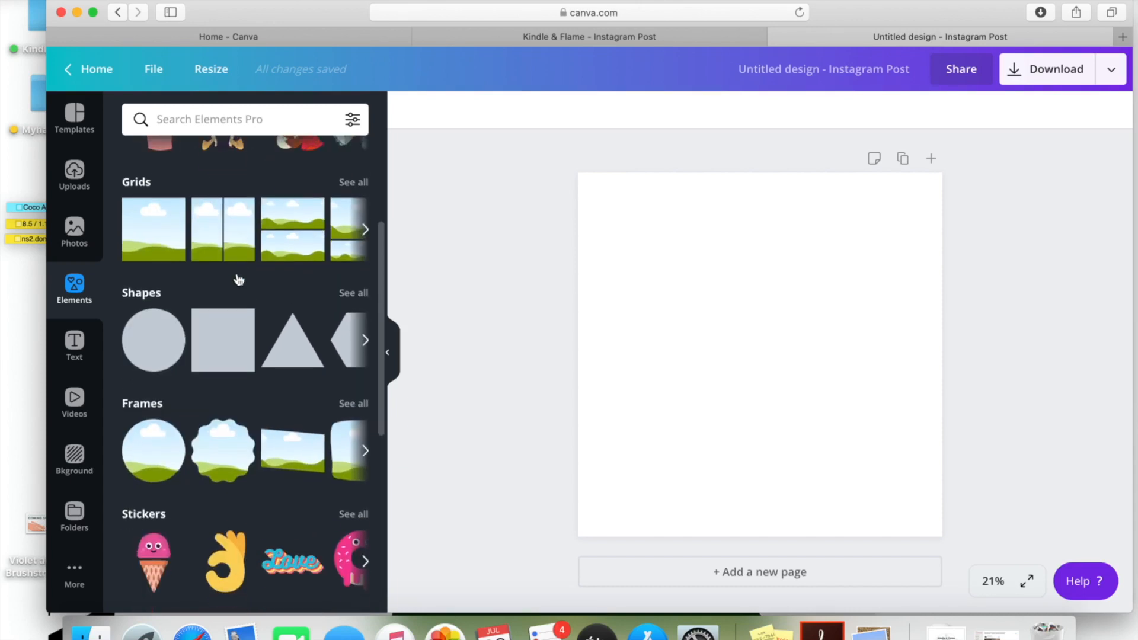
scroll(206, 360, down, 3)
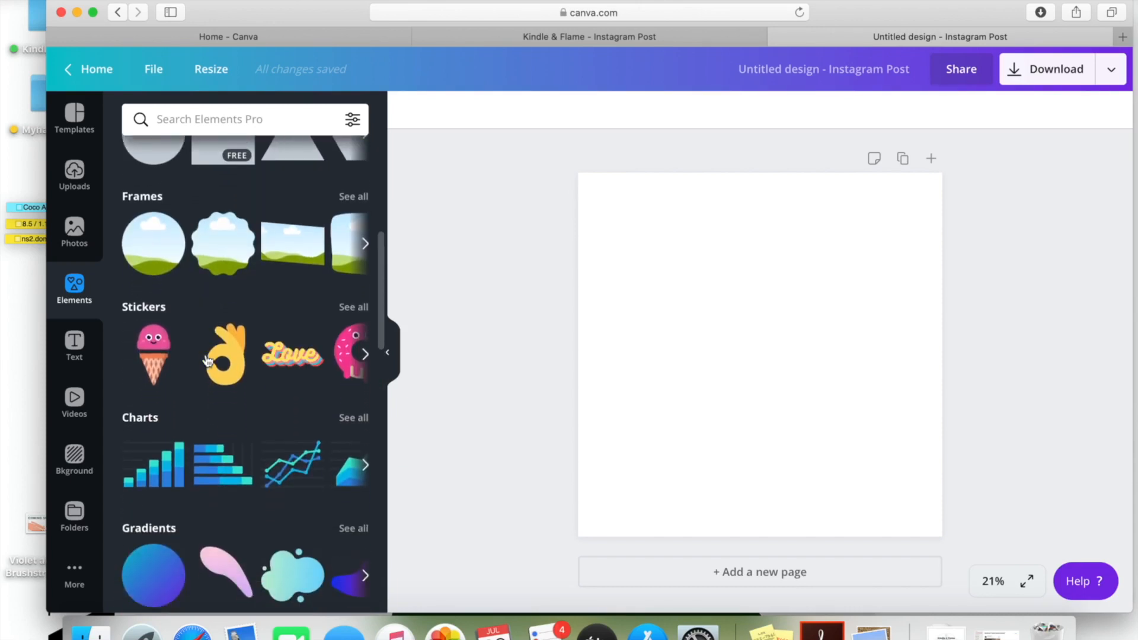
scroll(193, 353, down, 2)
click(161, 320)
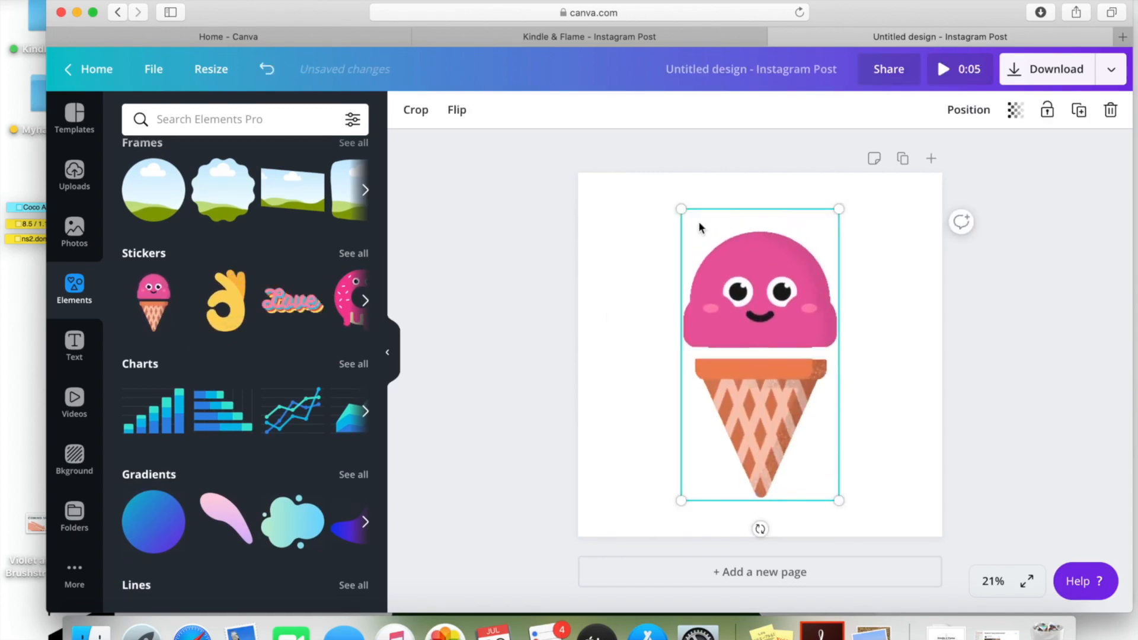
drag(681, 209, 710, 263)
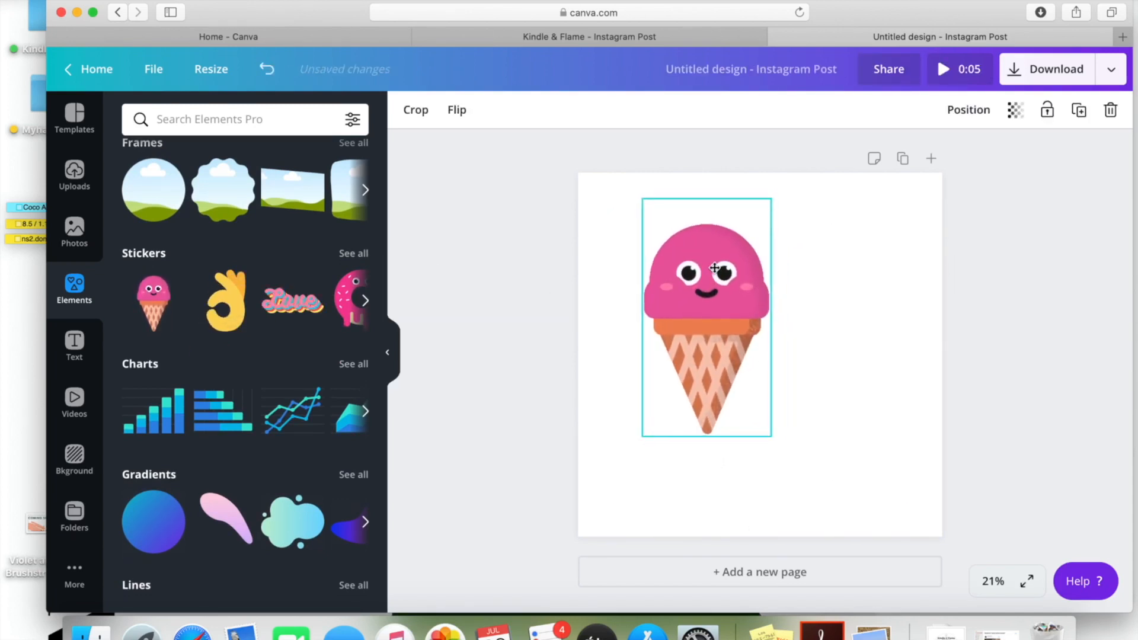
Add an OK-hand sticker, shrink it and place it right of the ice cream
click(255, 294)
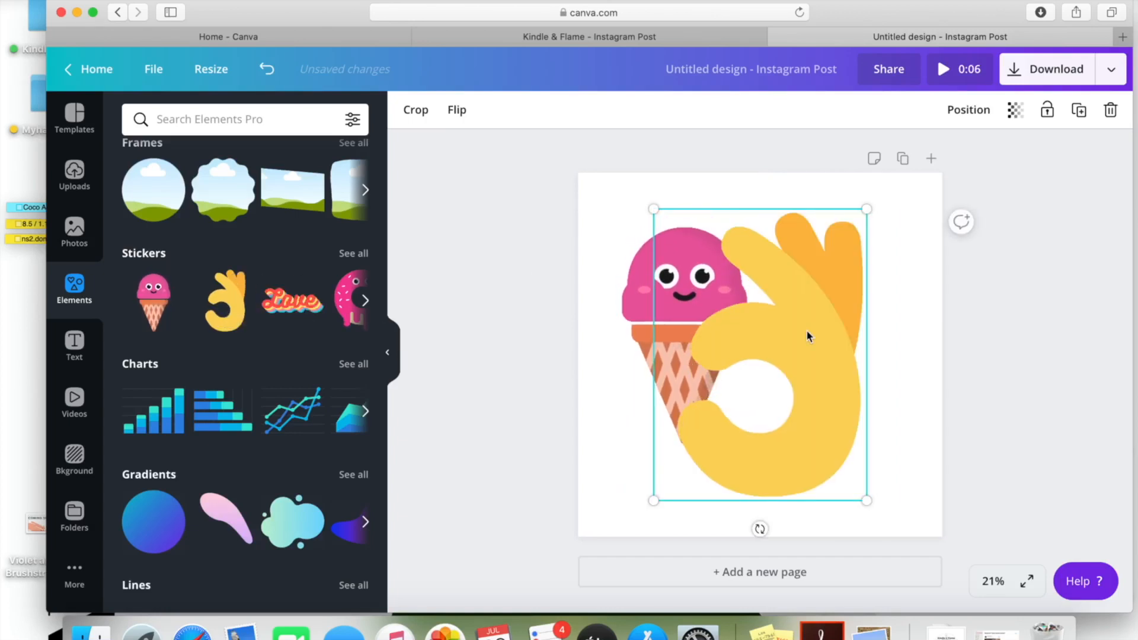
drag(867, 209, 849, 249)
drag(785, 336, 804, 325)
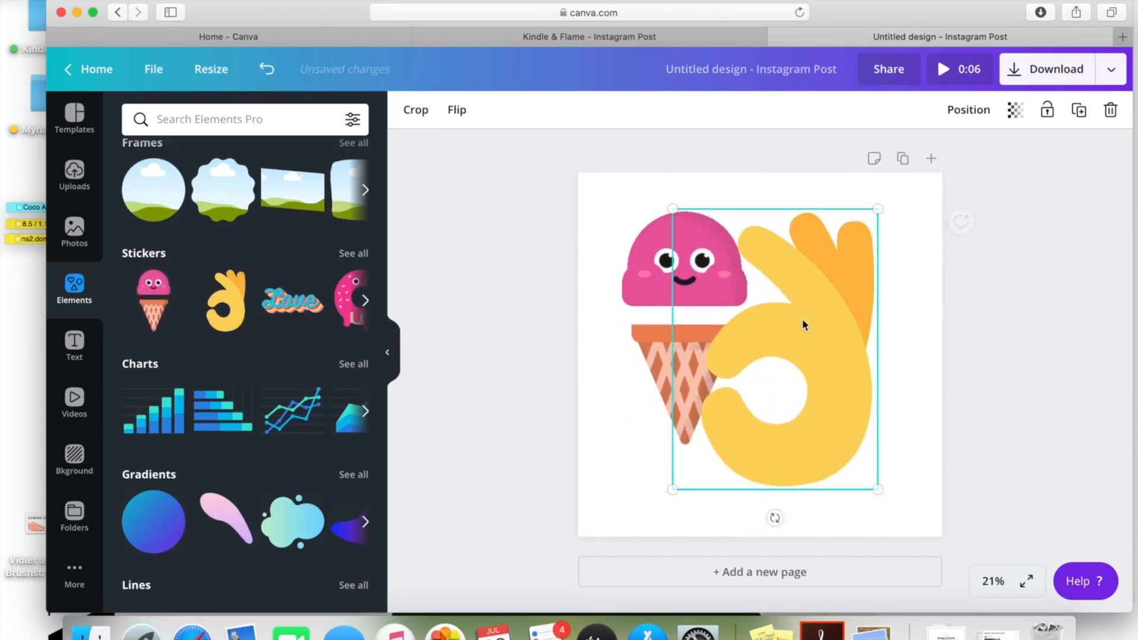
Add a pink gradient brush shape and send it behind both stickers
scroll(319, 253, up, 1)
scroll(318, 252, down, 1)
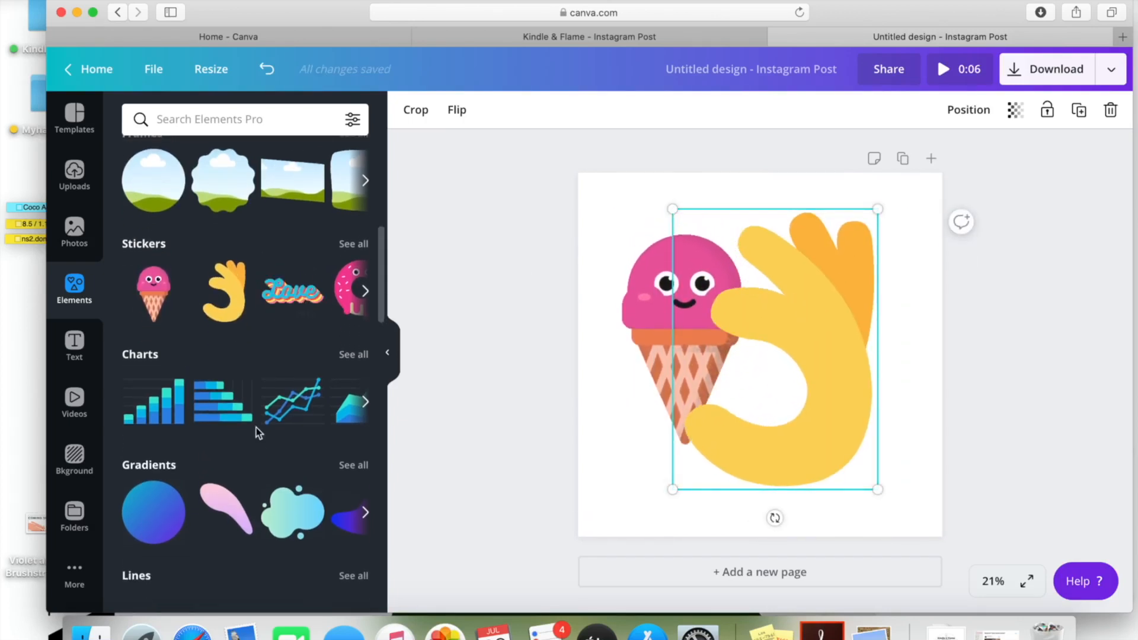
click(225, 510)
click(905, 110)
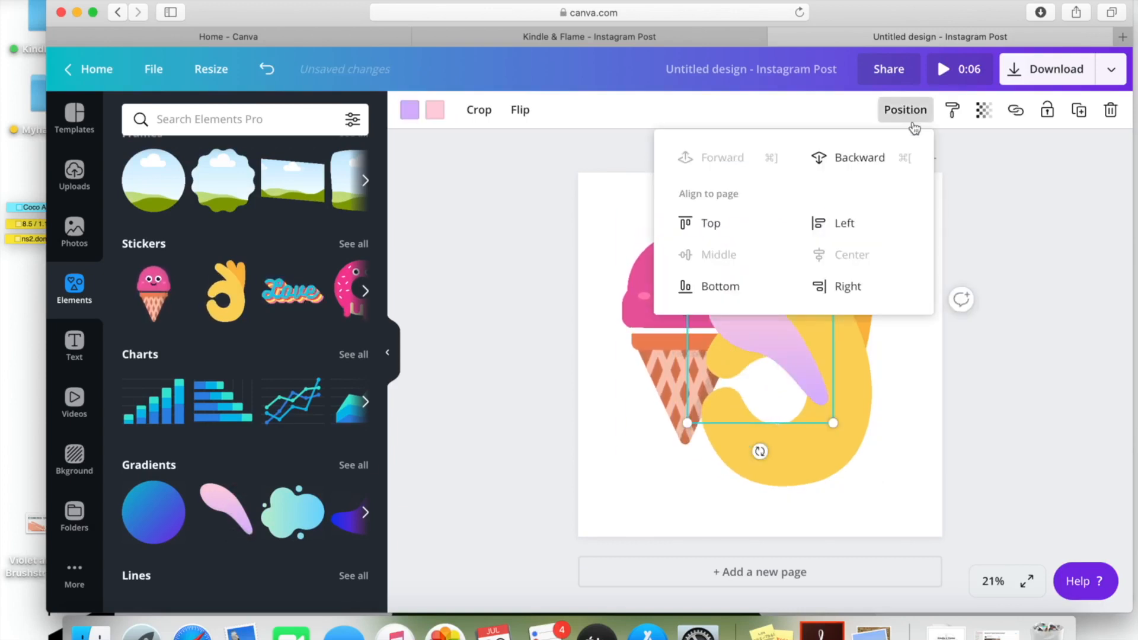
click(829, 158)
click(880, 161)
click(1018, 273)
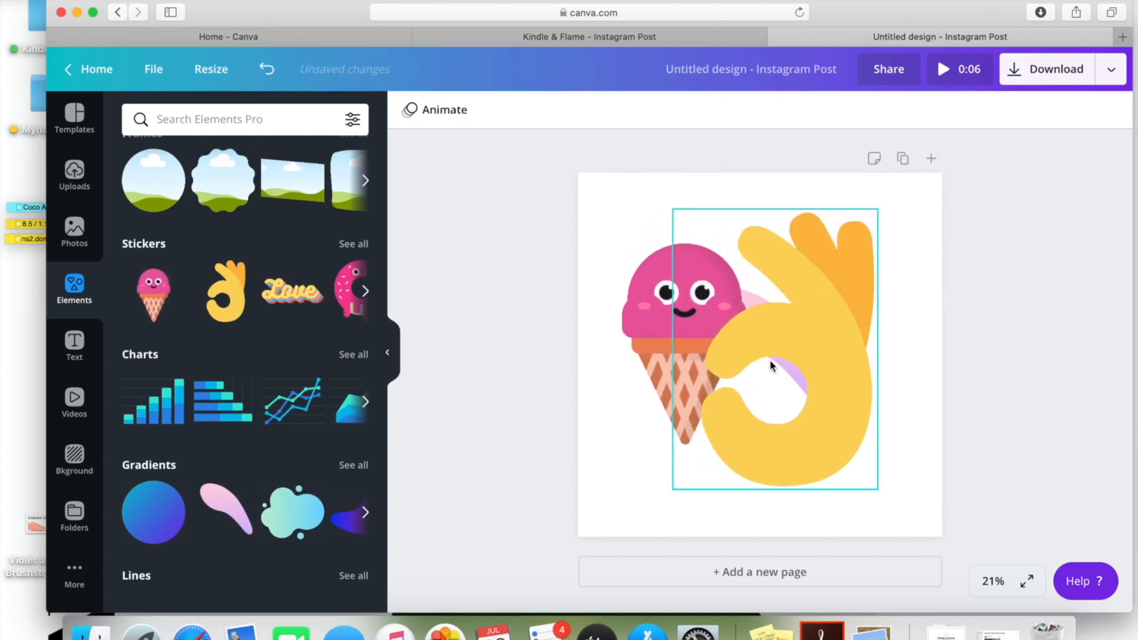
click(821, 315)
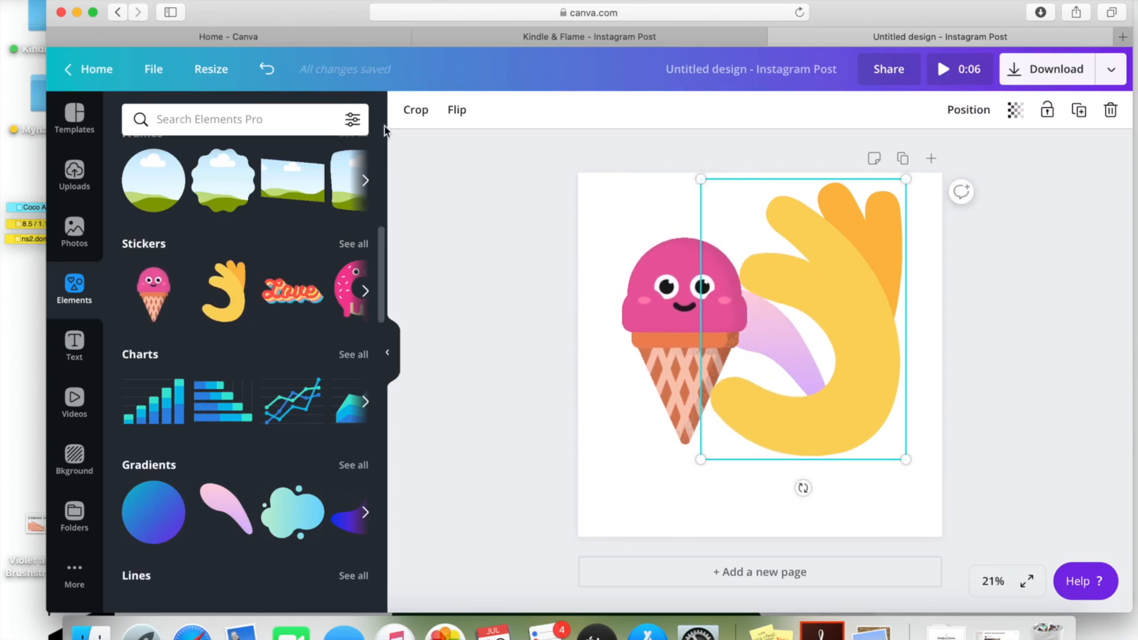
click(501, 191)
click(393, 372)
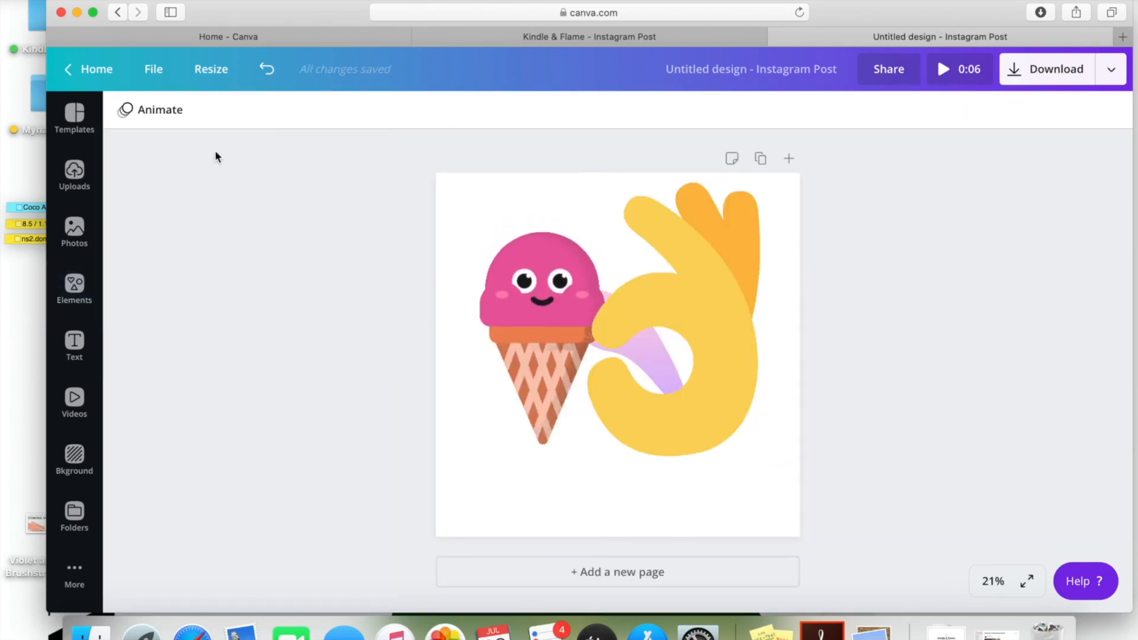
Preview Block, Fade, Tumble, Baseline and Scrapbook animations, then settle on Pop
click(166, 116)
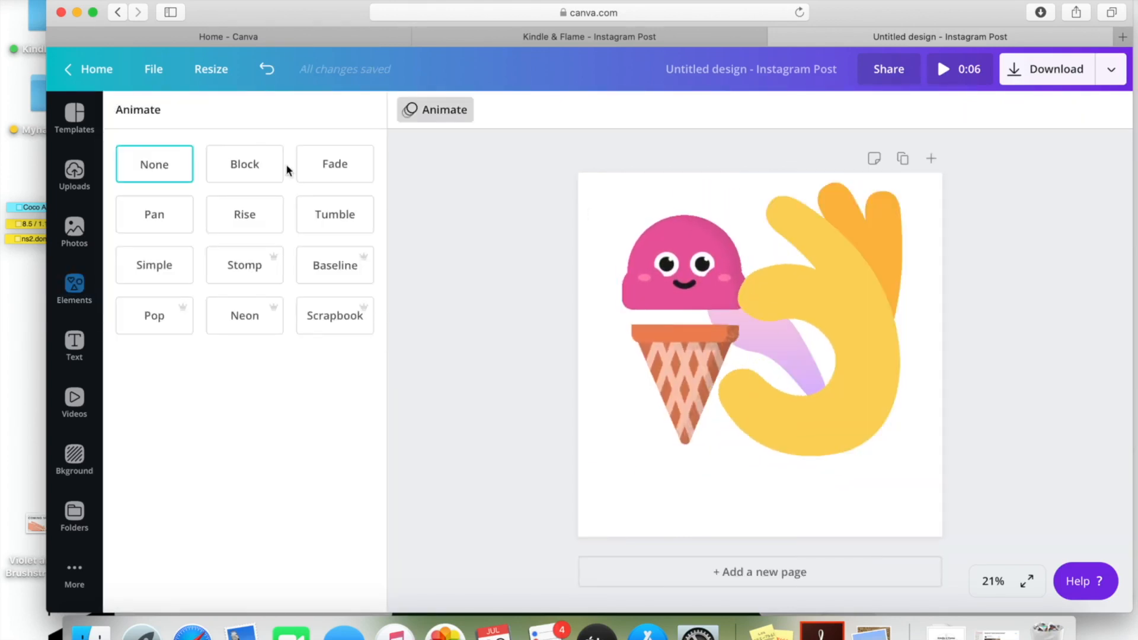
click(244, 169)
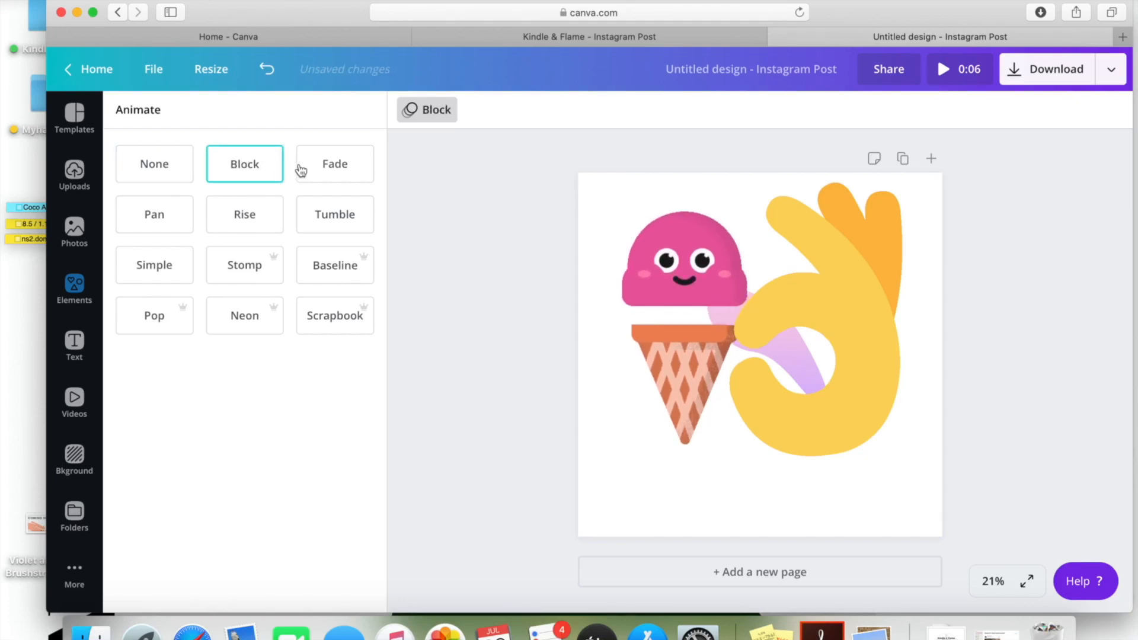
click(333, 171)
click(341, 229)
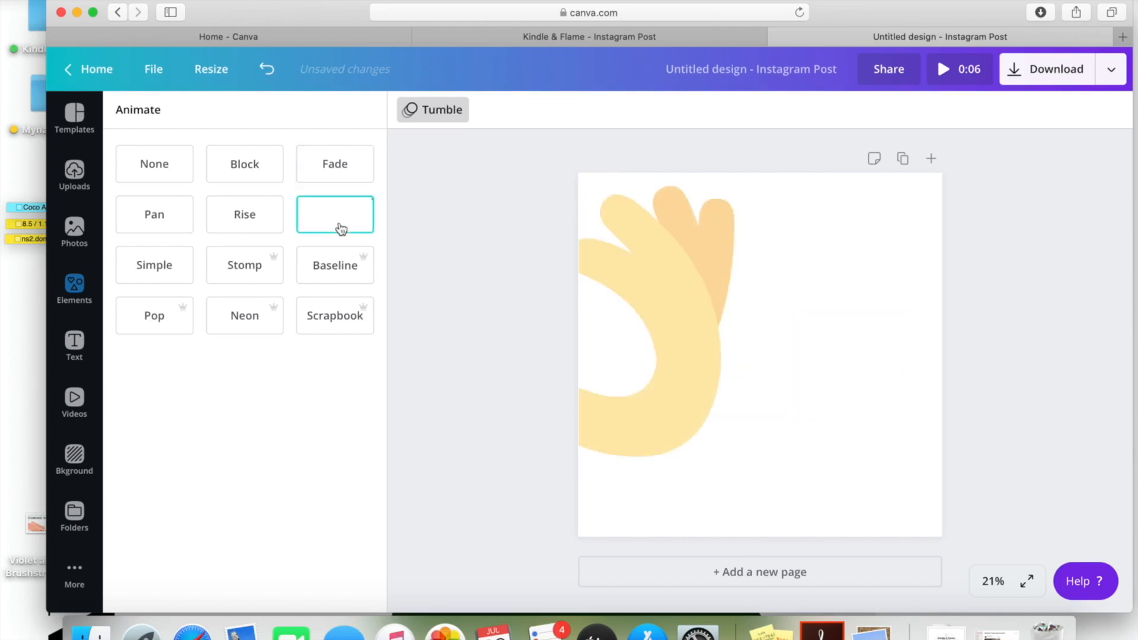
click(355, 270)
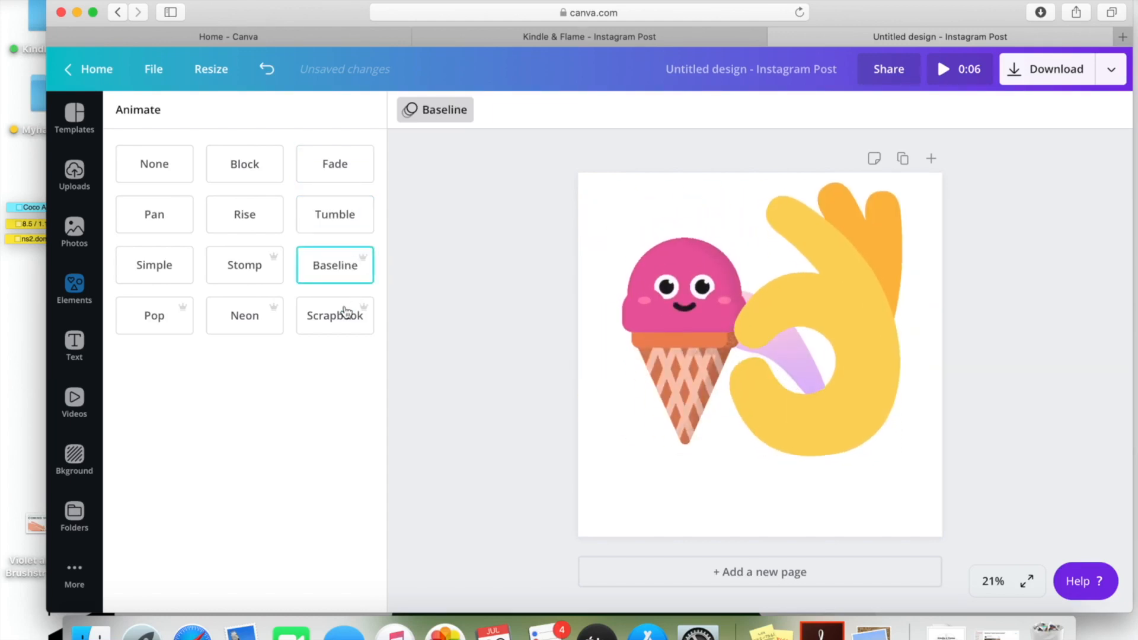
click(348, 313)
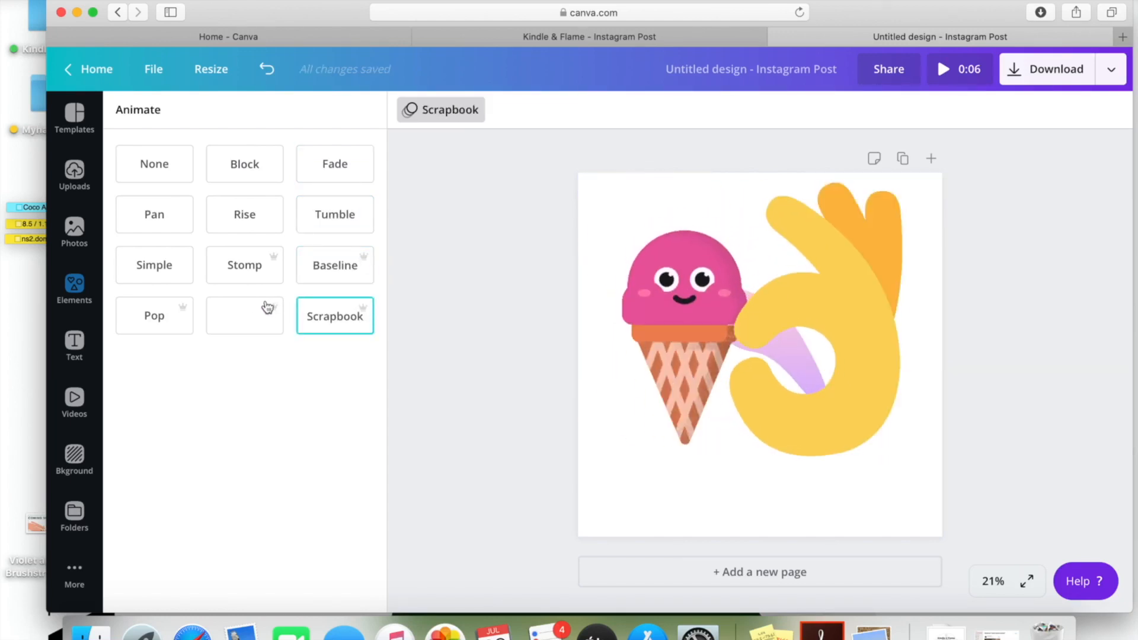
click(335, 267)
click(338, 320)
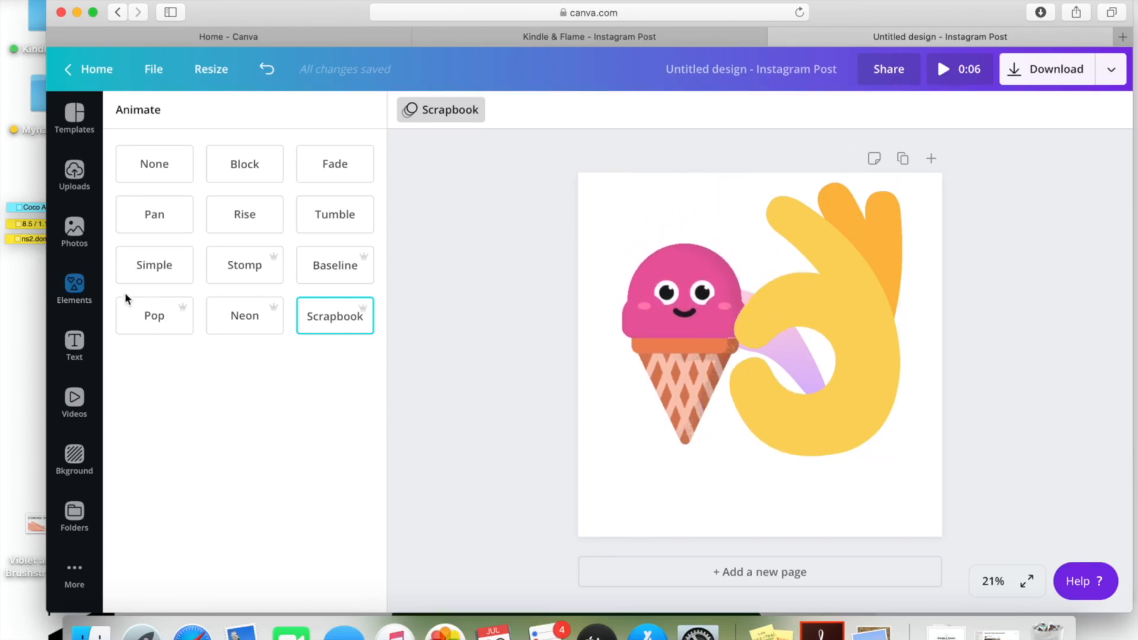
click(149, 316)
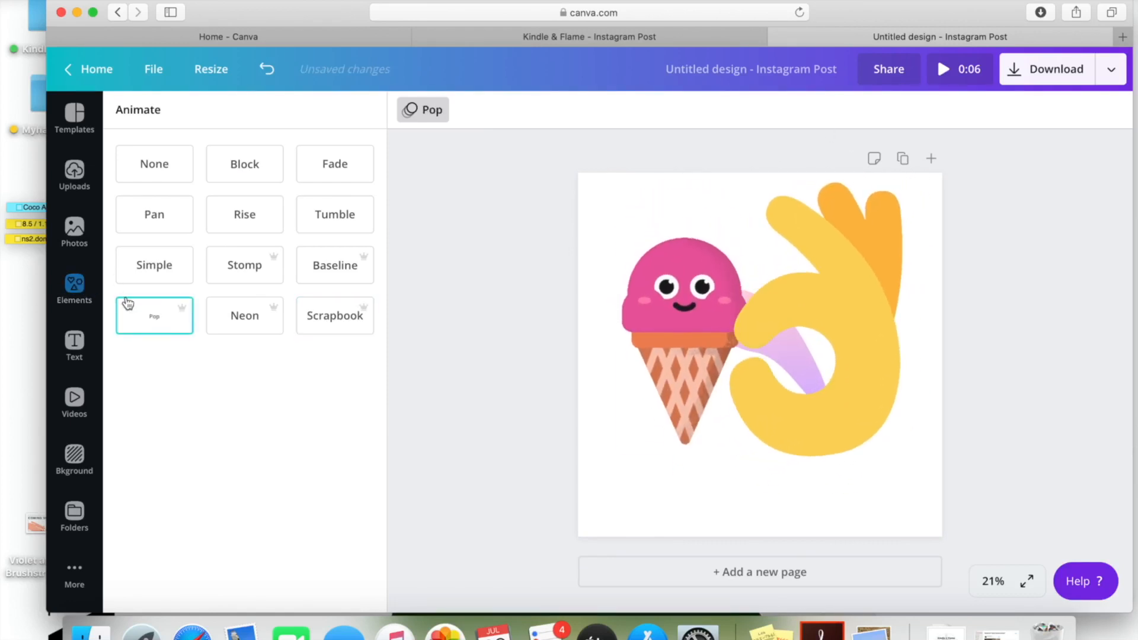
click(81, 293)
Delete the hand sticker, pink gradient shape and ice-cream sticker
click(889, 196)
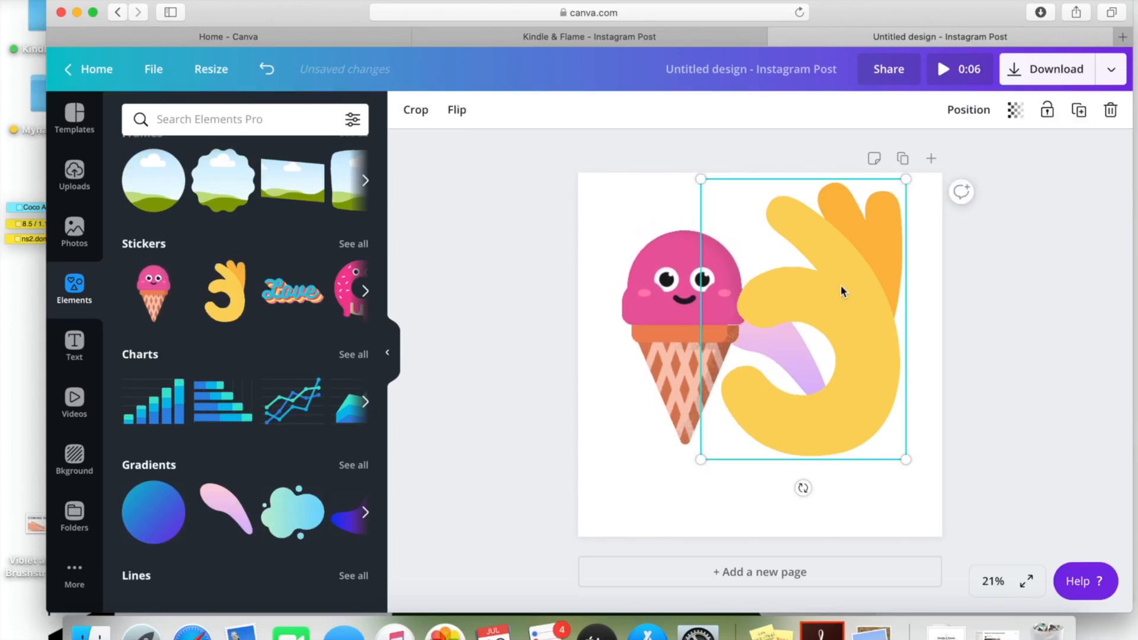
click(1111, 110)
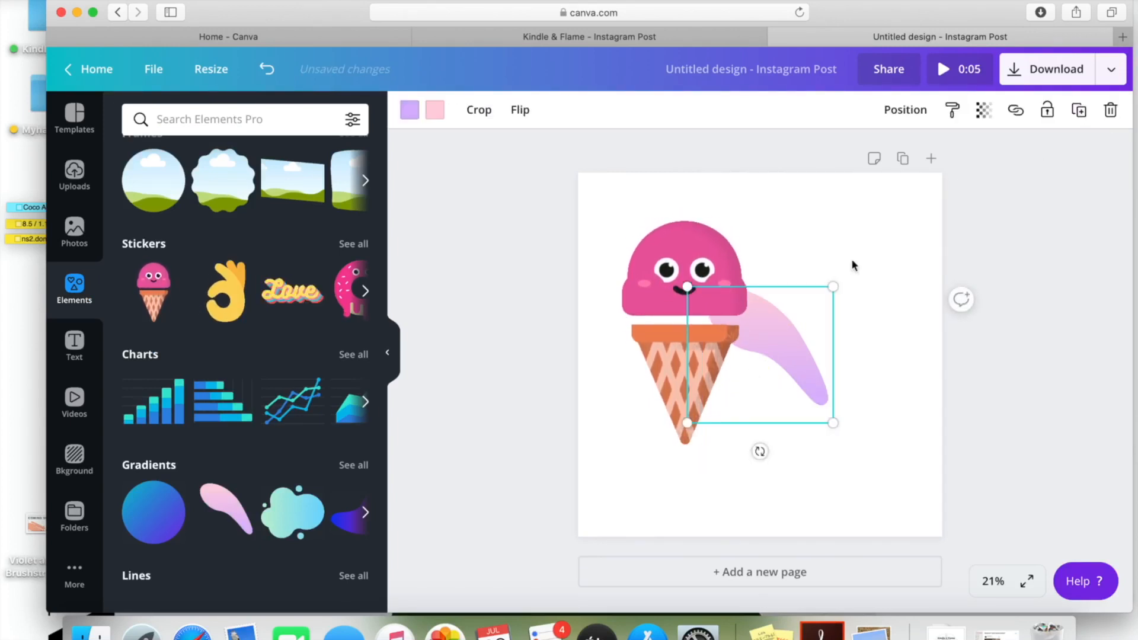
click(1111, 113)
click(717, 278)
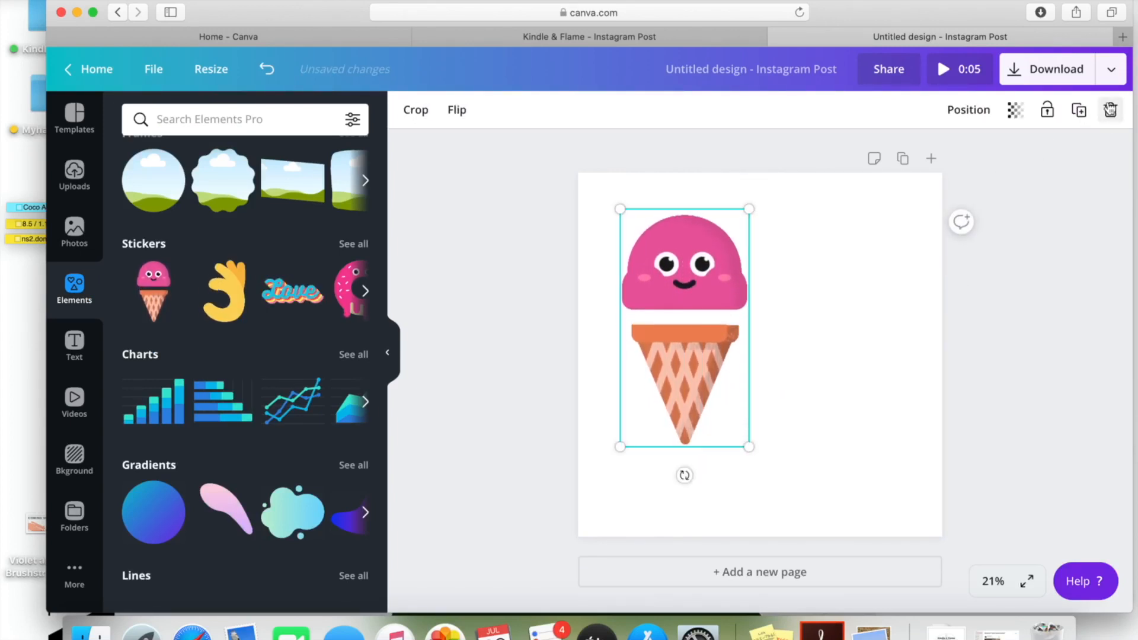
click(1110, 112)
Add a grey circle, duplicate it, and overlap the copies diagonally
scroll(152, 507, down, 1)
scroll(153, 506, up, 6)
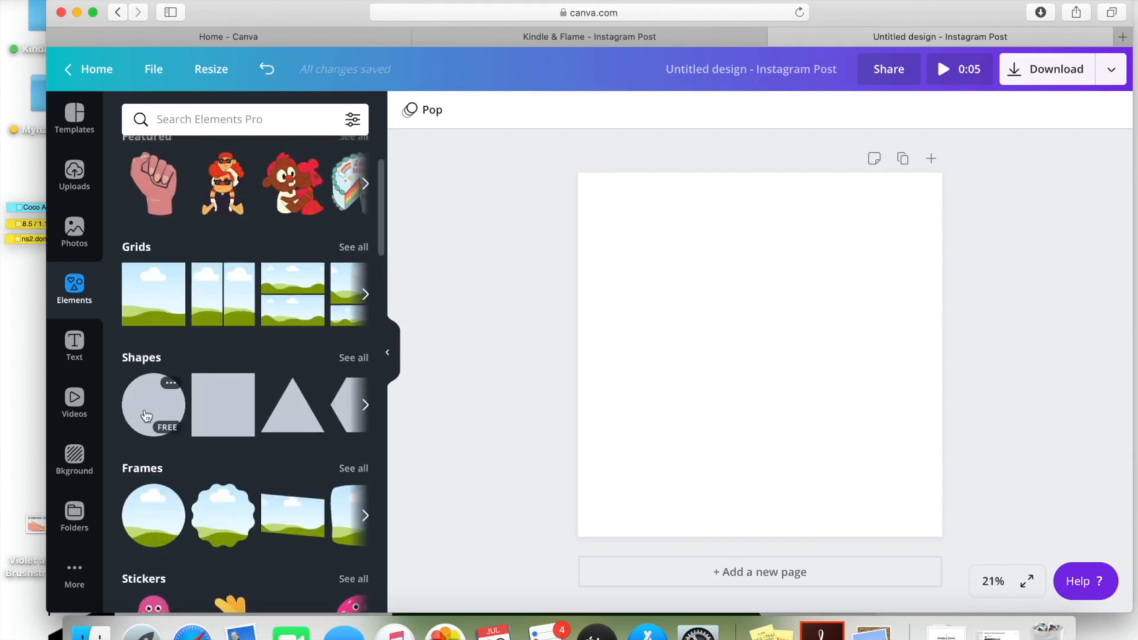
click(146, 415)
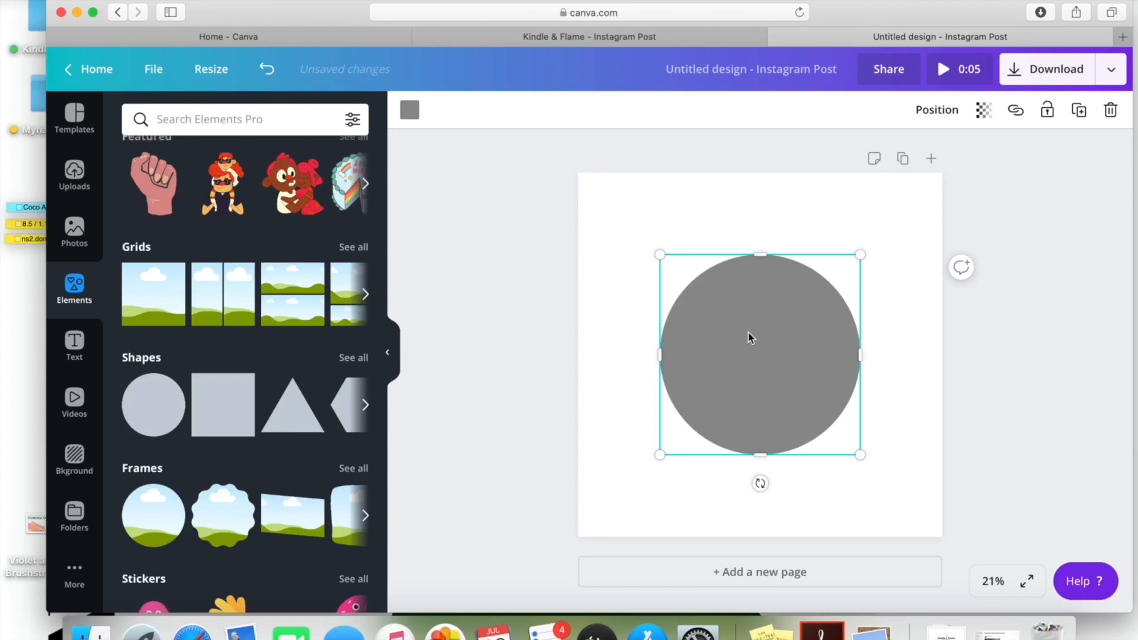
drag(752, 338, 815, 389)
drag(746, 270, 731, 226)
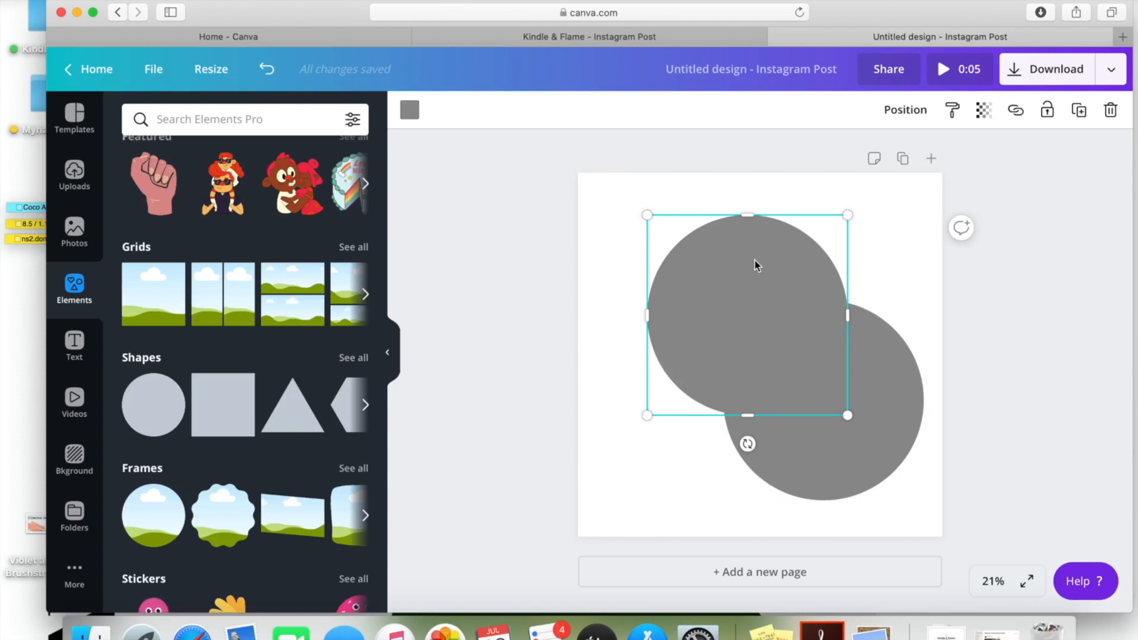
click(593, 207)
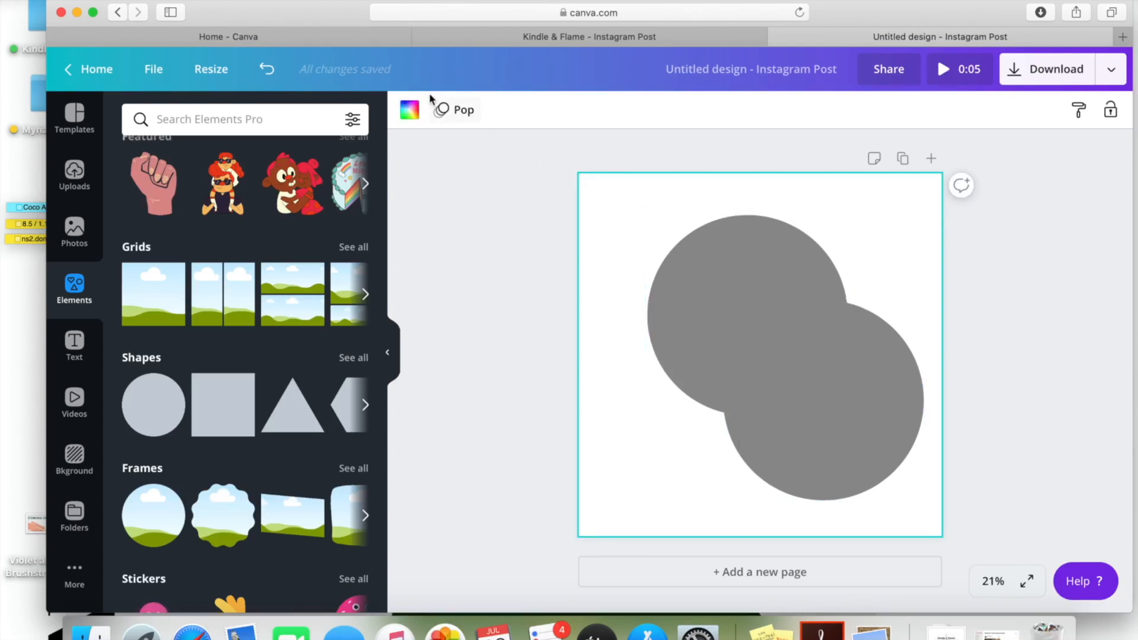
Make the page background black and enlarge the upper-left circle
click(410, 110)
click(148, 342)
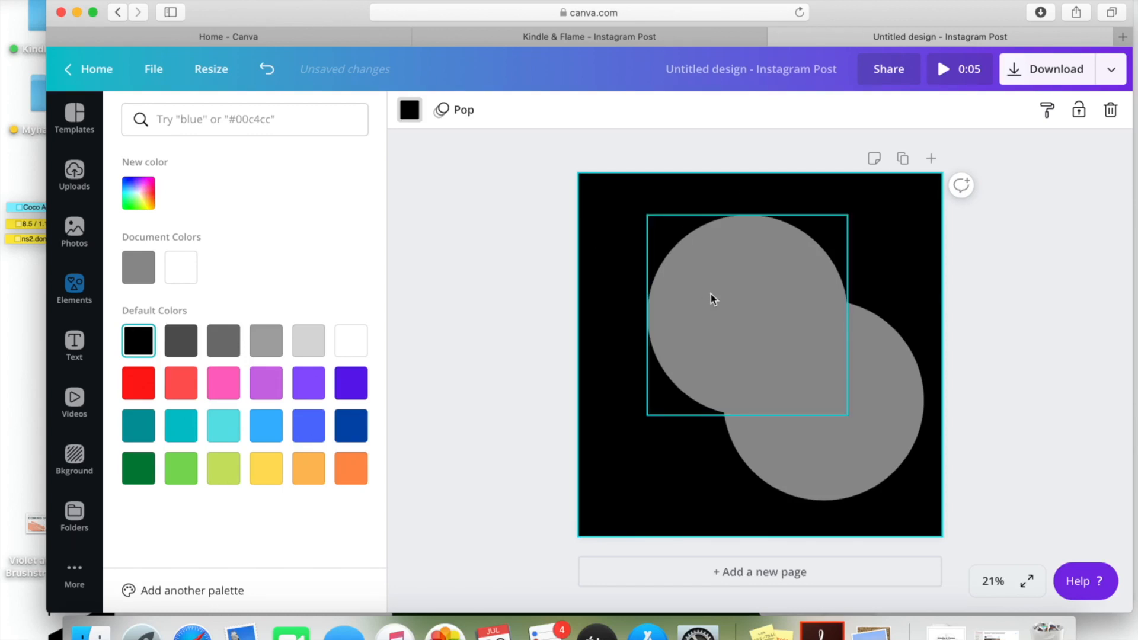
click(719, 321)
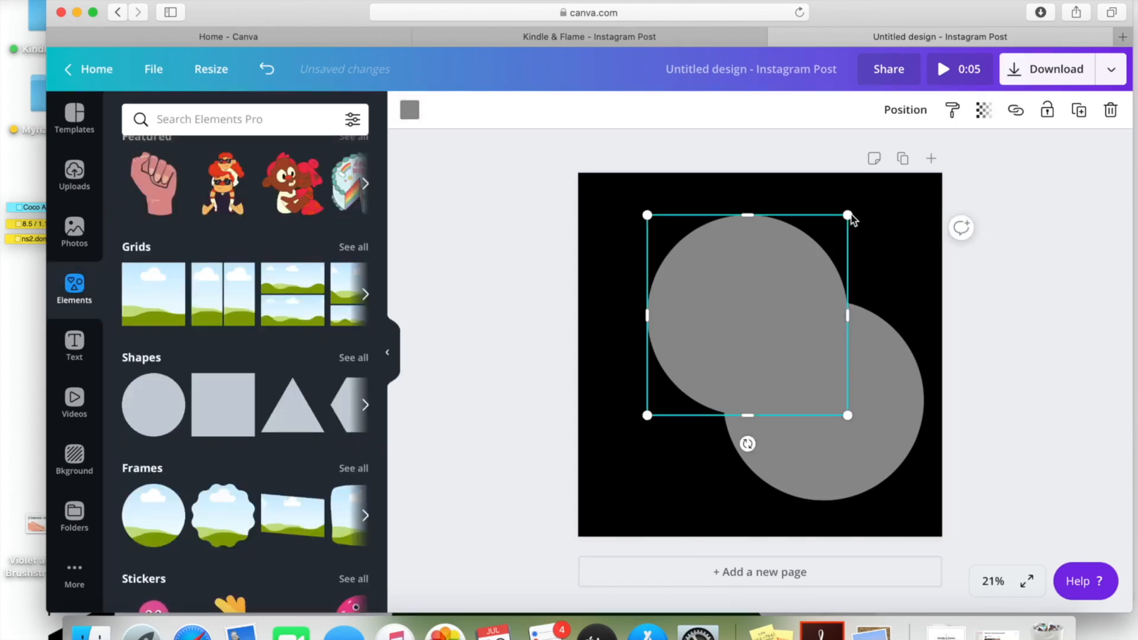
drag(848, 216, 931, 197)
drag(814, 233, 800, 271)
Colour both the upper and lower circles white
click(911, 377)
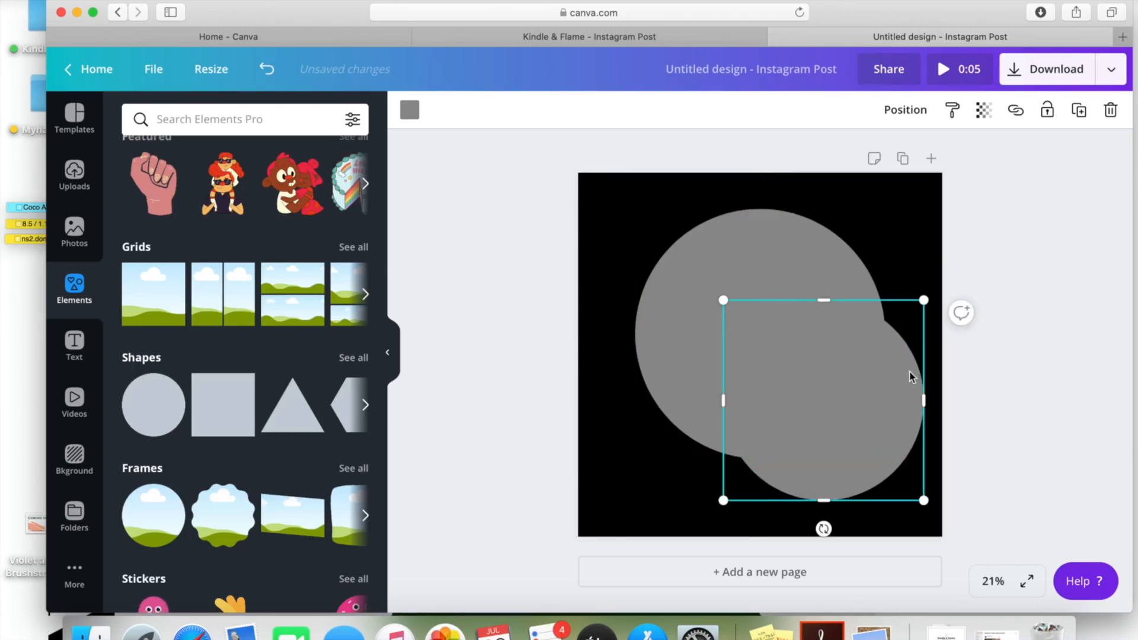
click(694, 256)
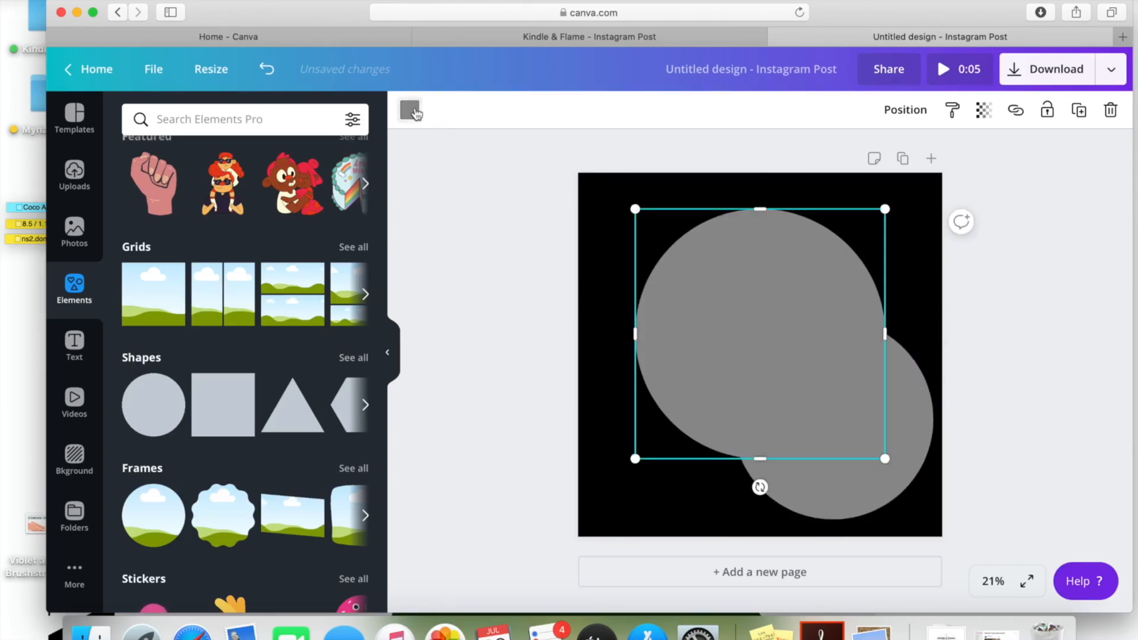
click(413, 111)
click(351, 340)
click(785, 391)
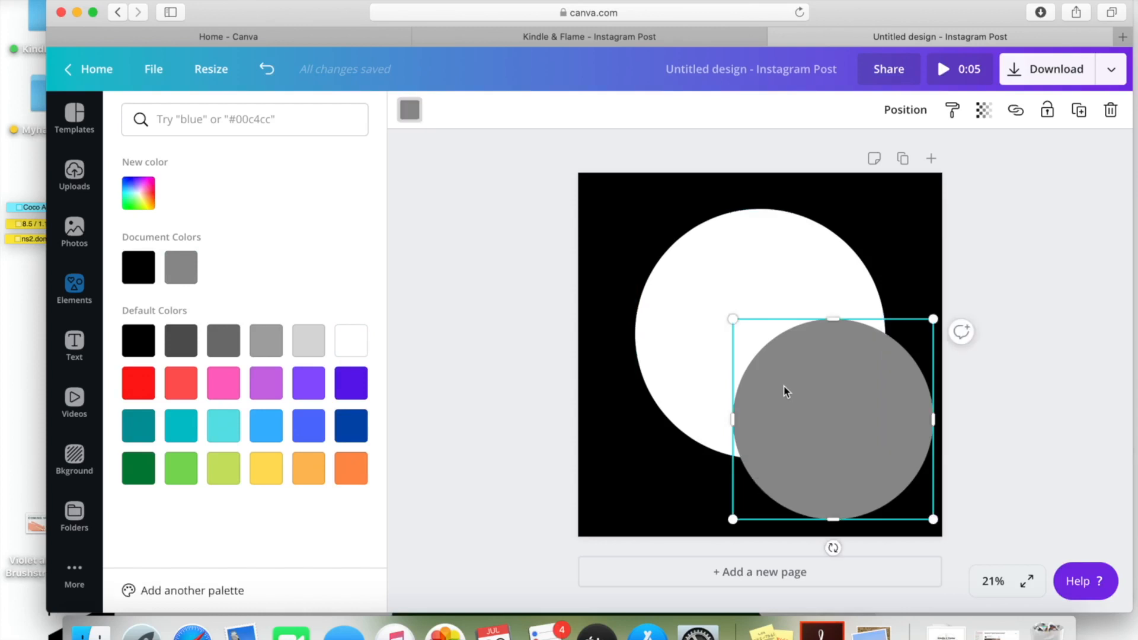
click(353, 350)
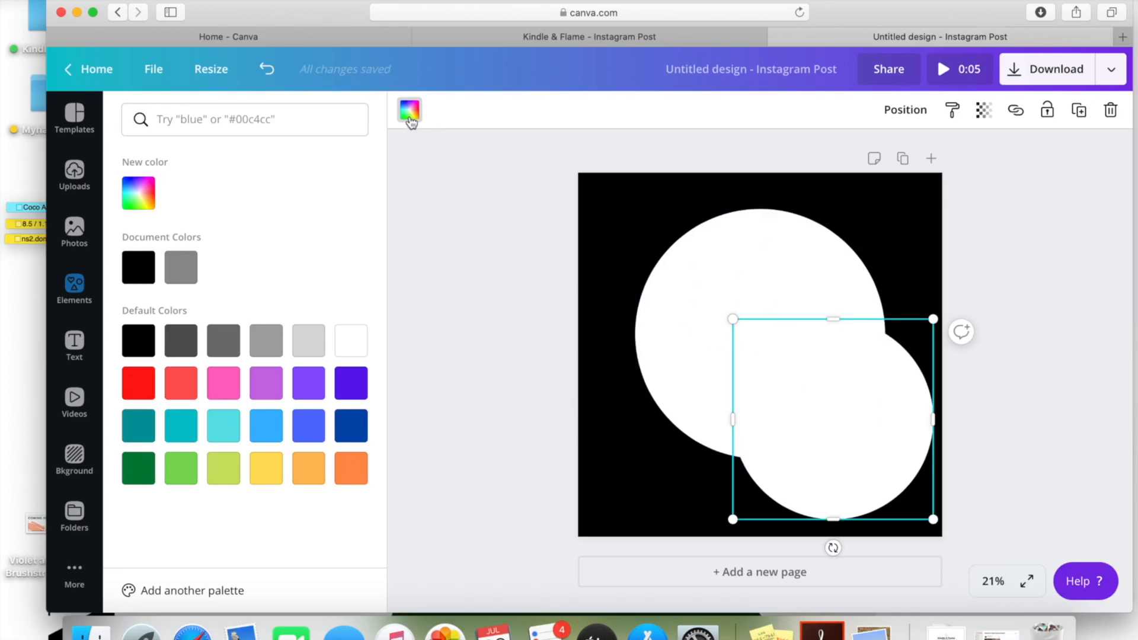
click(701, 274)
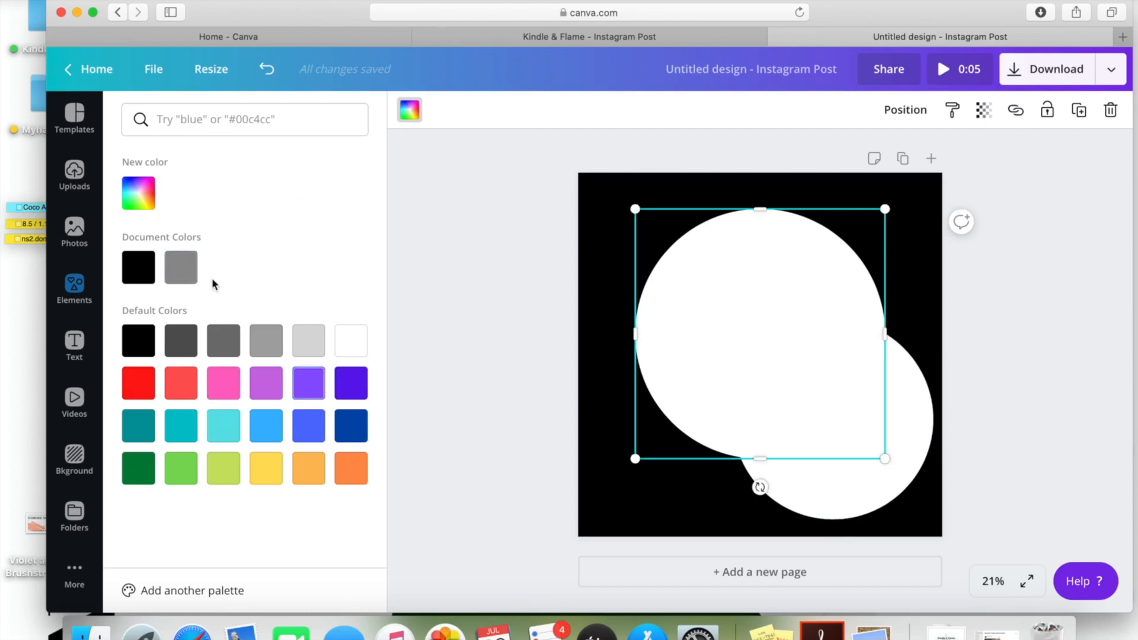
click(138, 193)
click(139, 193)
Enlarge the big circle and shrink the small one to 384 × 384 on its lower-right edge
click(895, 416)
click(753, 262)
drag(886, 210, 897, 198)
mouse_move(795, 263)
mouse_down()
mouse_move(787, 274)
mouse_move(808, 265)
mouse_move(767, 269)
mouse_move(782, 265)
mouse_up()
click(913, 406)
drag(934, 321, 772, 433)
drag(762, 475, 854, 424)
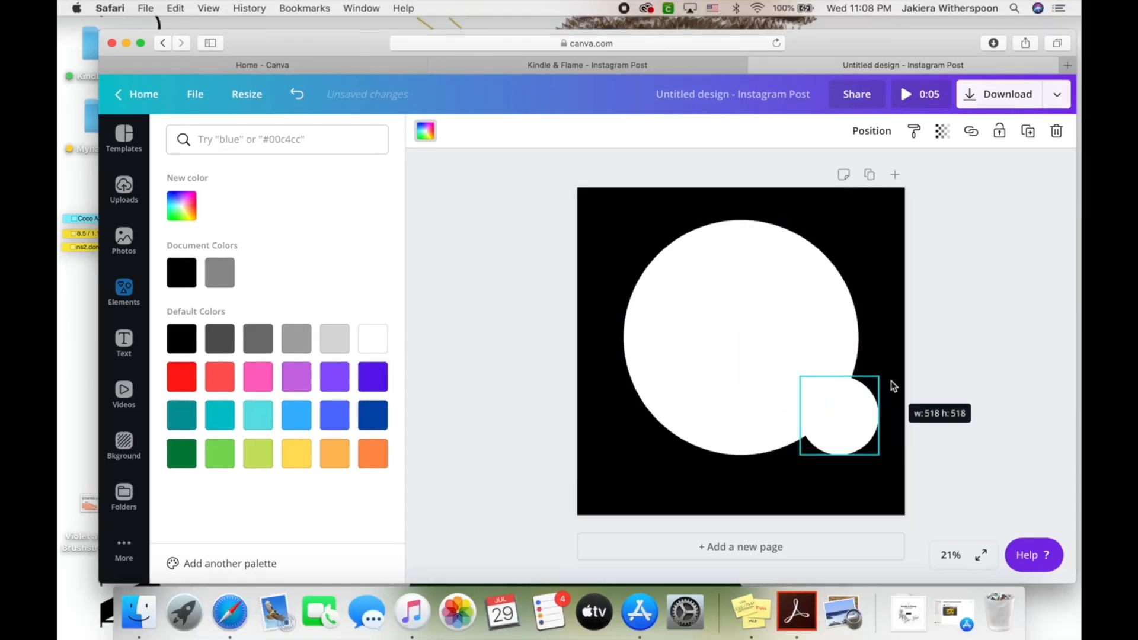
Add a square from Shapes and colour it black
click(771, 371)
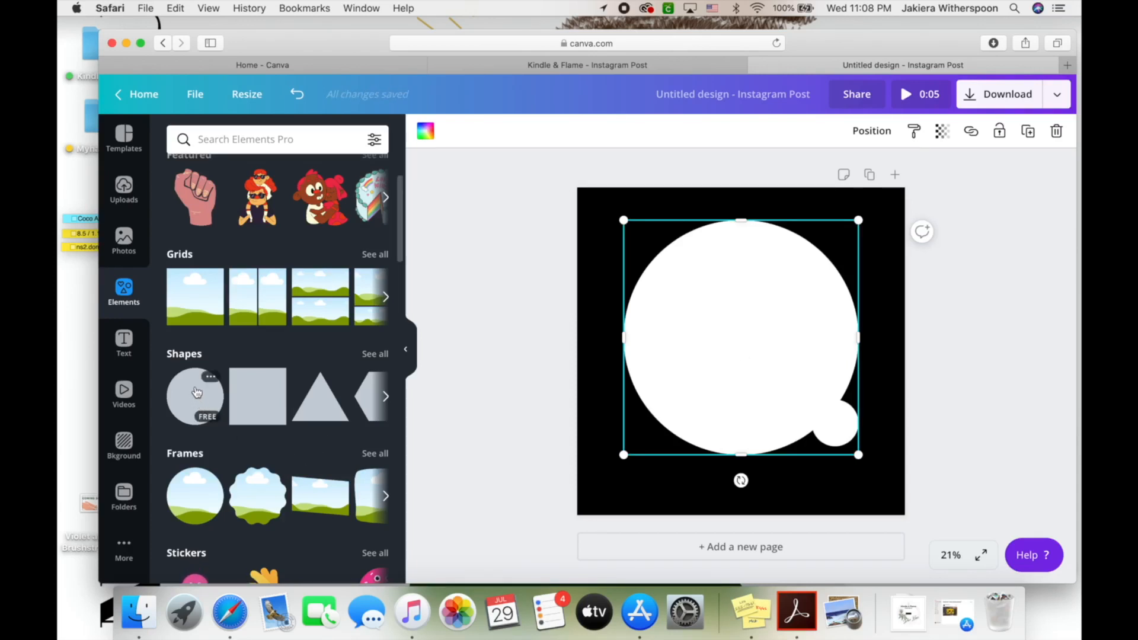
click(258, 396)
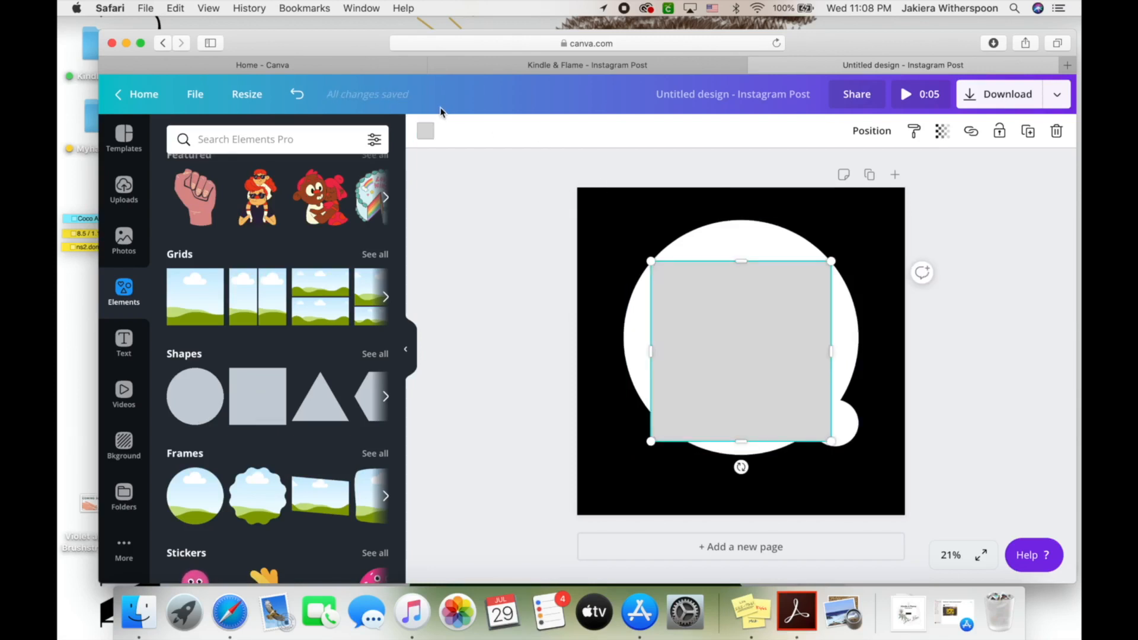
click(426, 132)
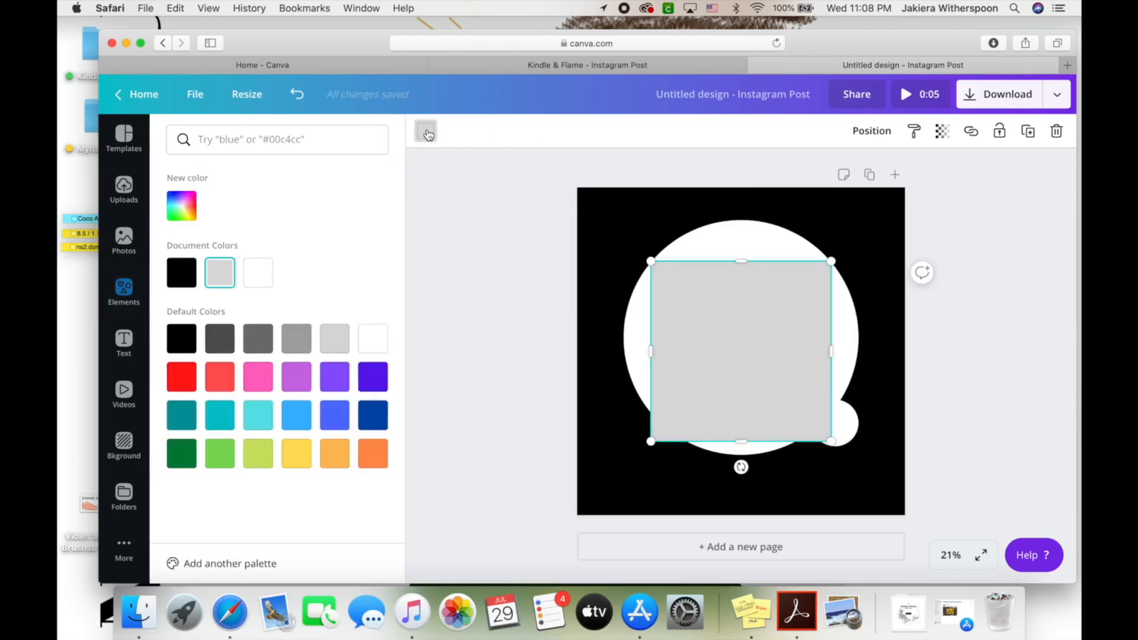
click(182, 274)
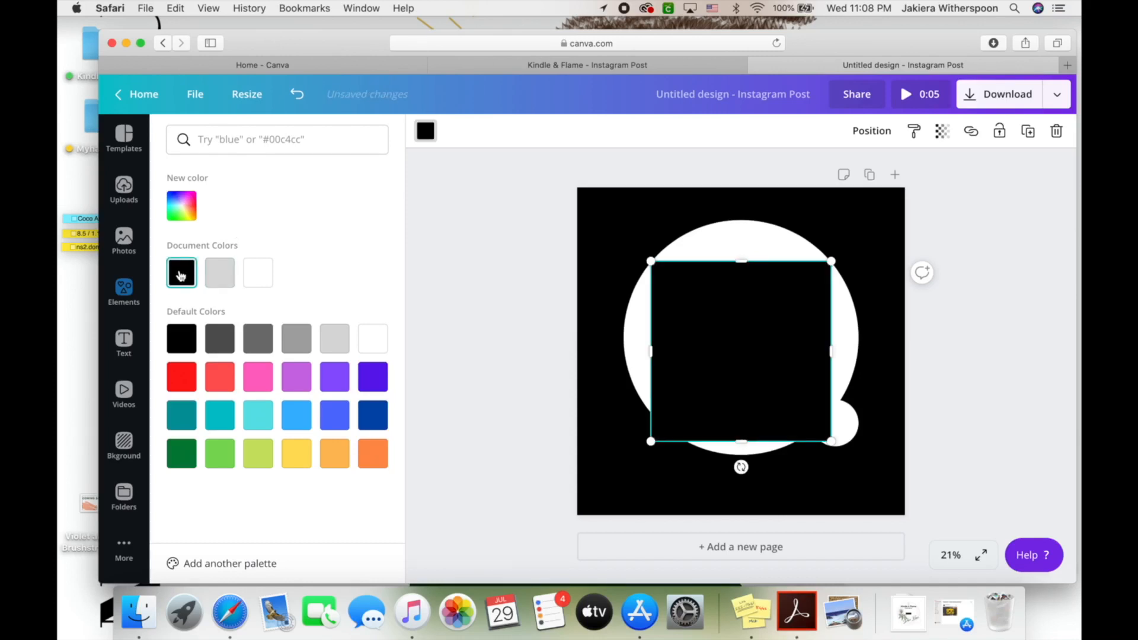
drag(651, 261, 669, 268)
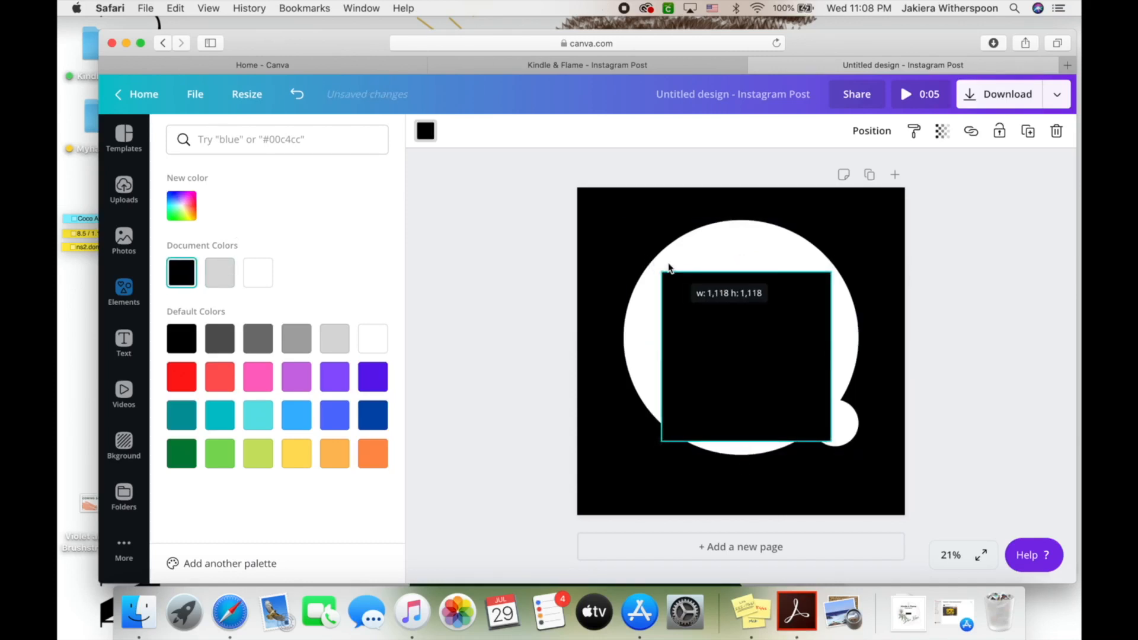
click(124, 291)
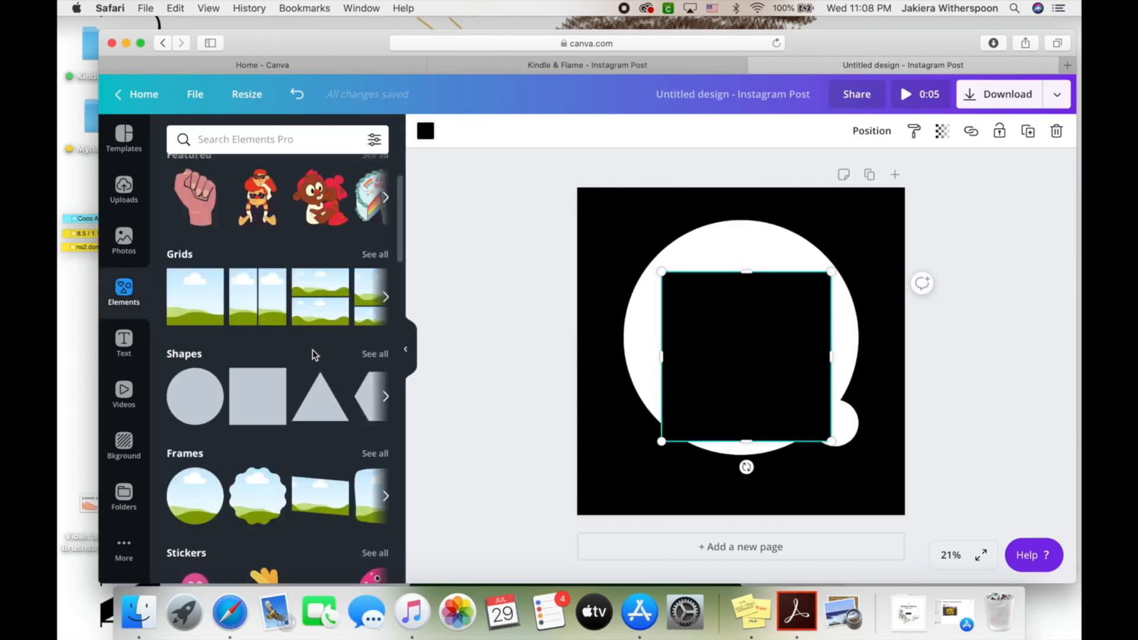
click(380, 355)
scroll(257, 432, down, 5)
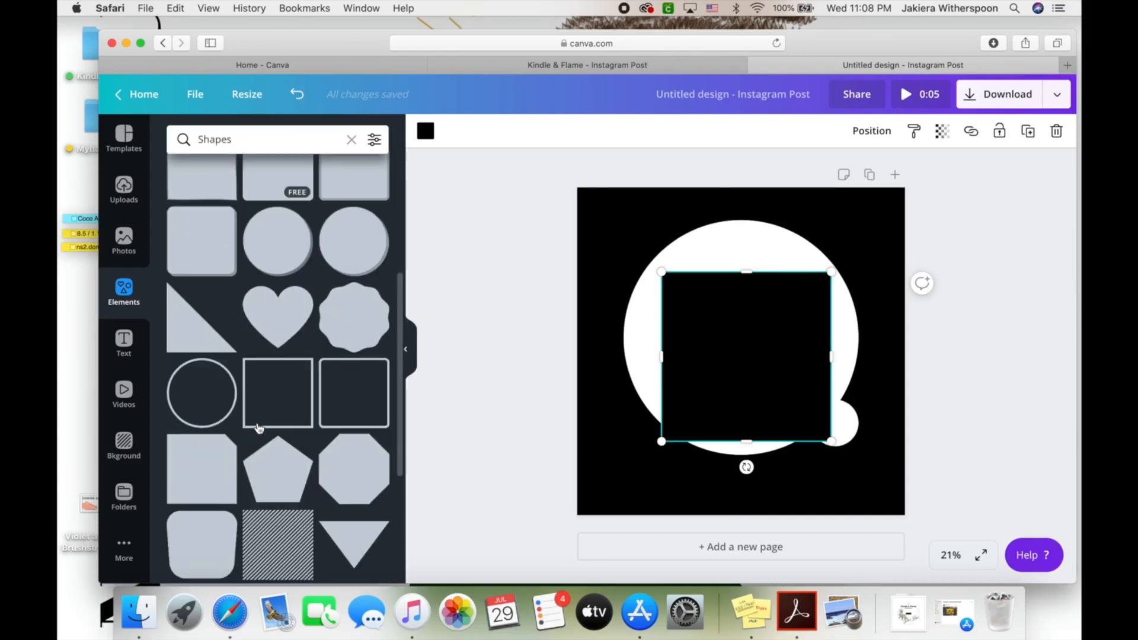
scroll(258, 428, down, 10)
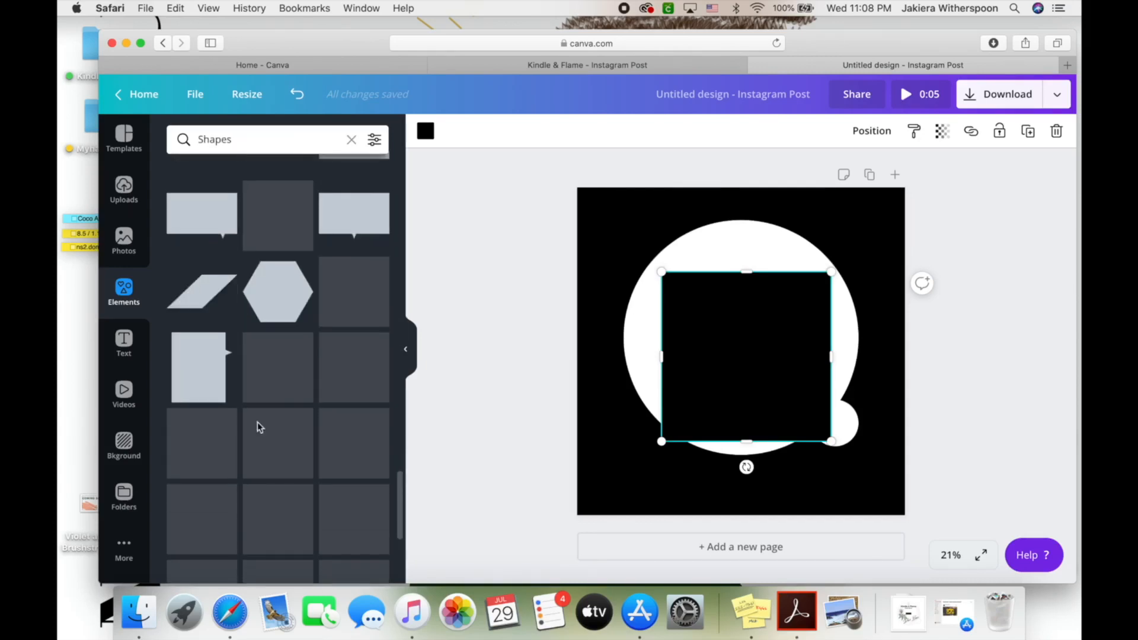
scroll(259, 427, up, 15)
click(124, 289)
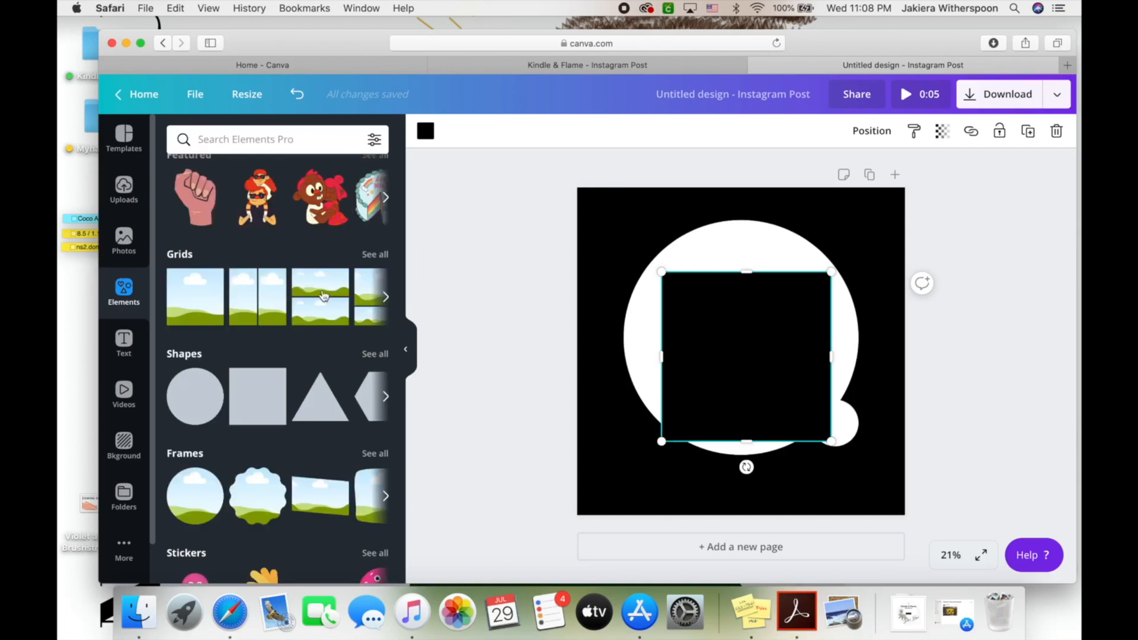
Reshape the black square into a roughly 413 × 124 bar centred in the big circle
drag(747, 274, 763, 404)
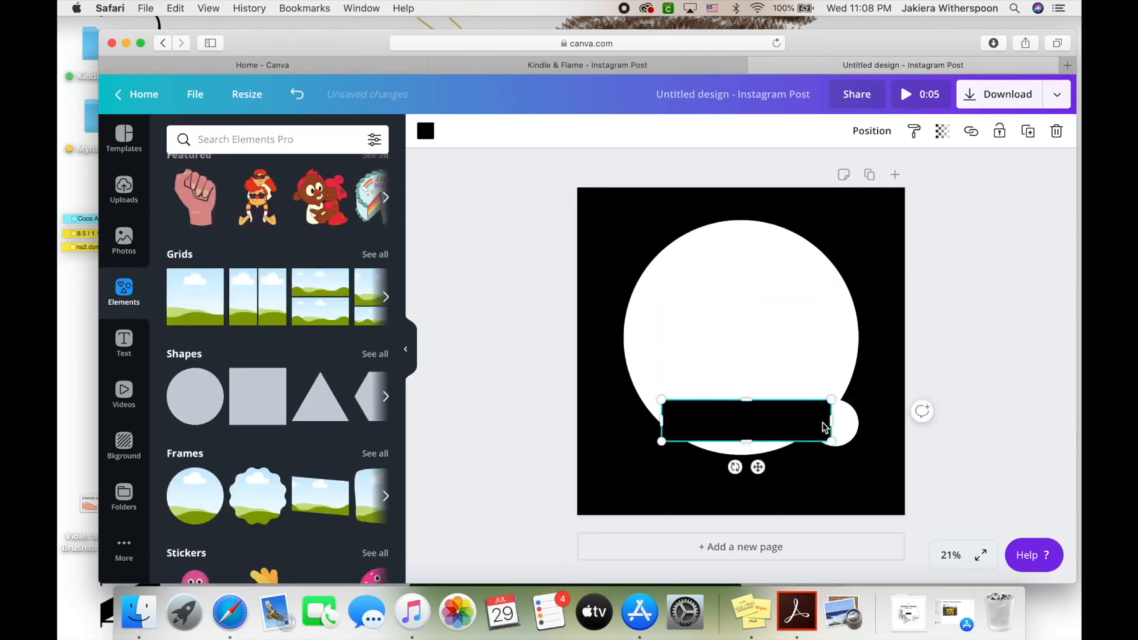
drag(832, 424, 714, 425)
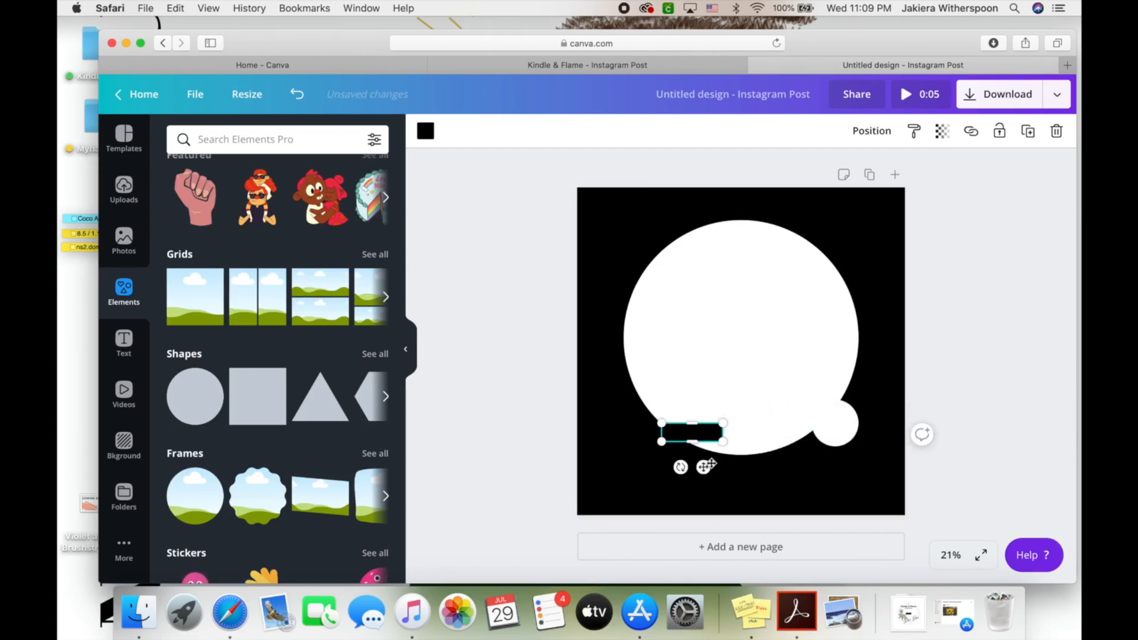
drag(704, 467, 753, 379)
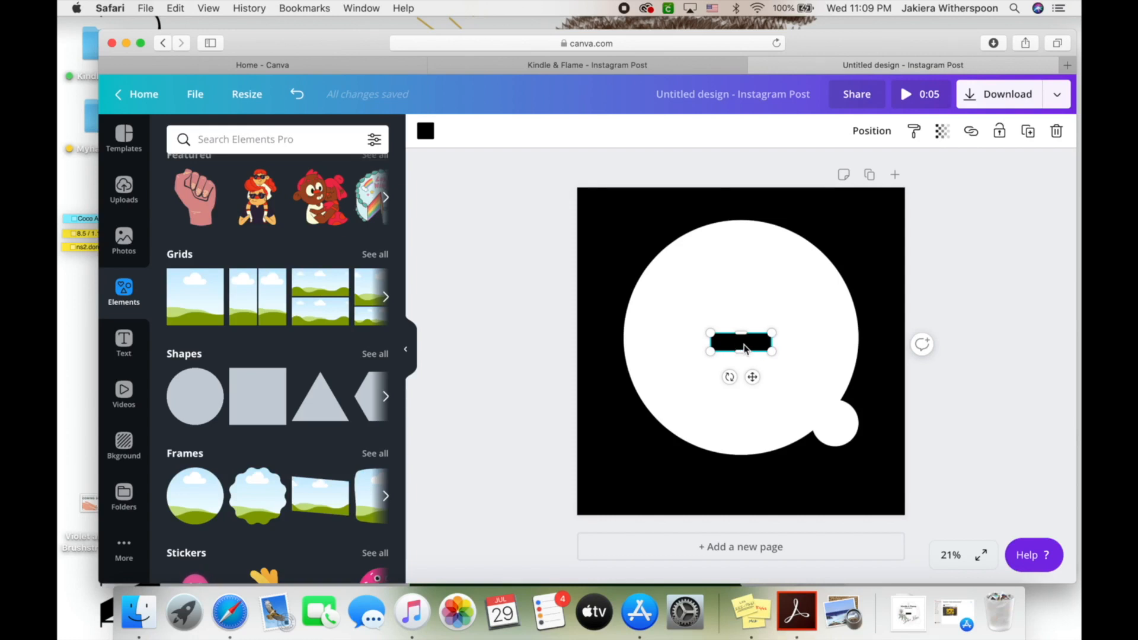
mouse_move(774, 339)
mouse_down()
mouse_move(795, 336)
mouse_move(776, 339)
mouse_up()
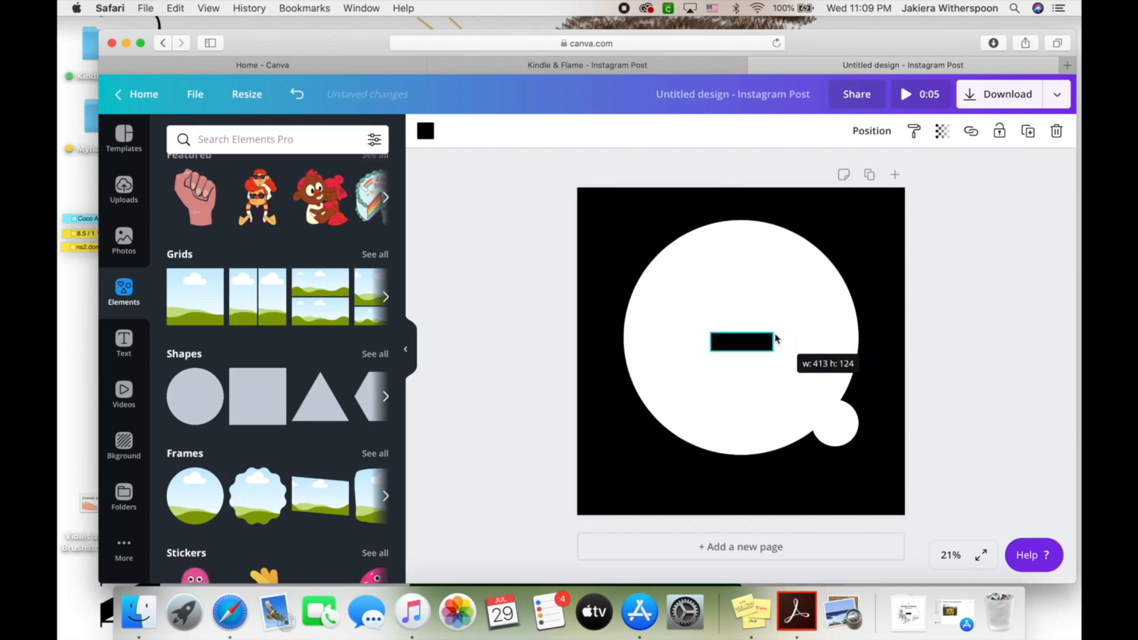
drag(776, 338, 772, 339)
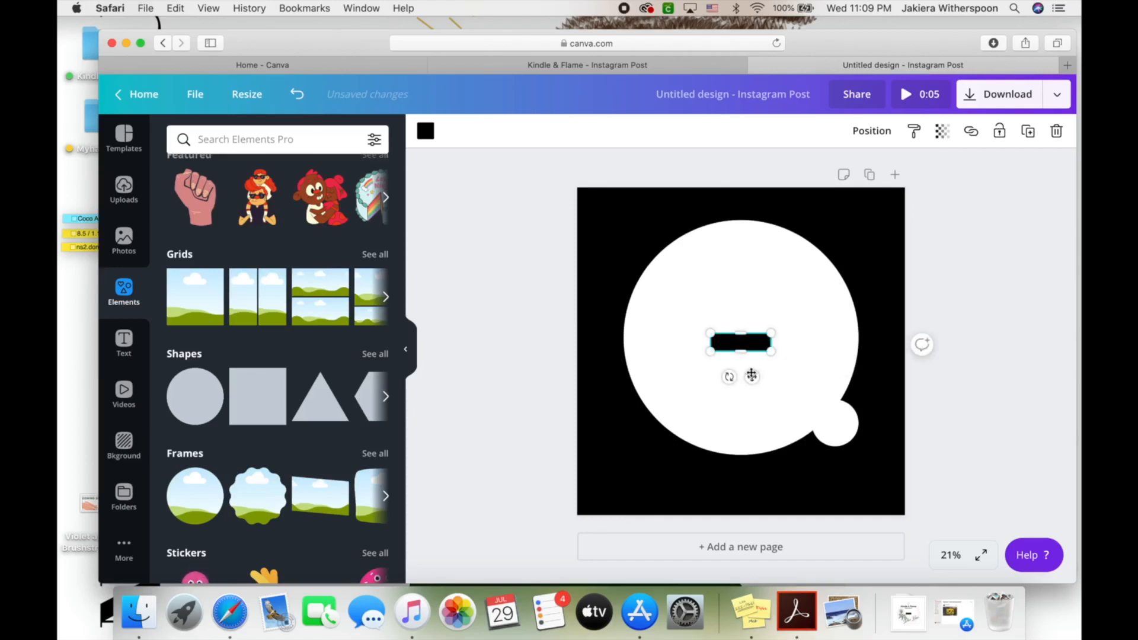
drag(753, 377, 750, 376)
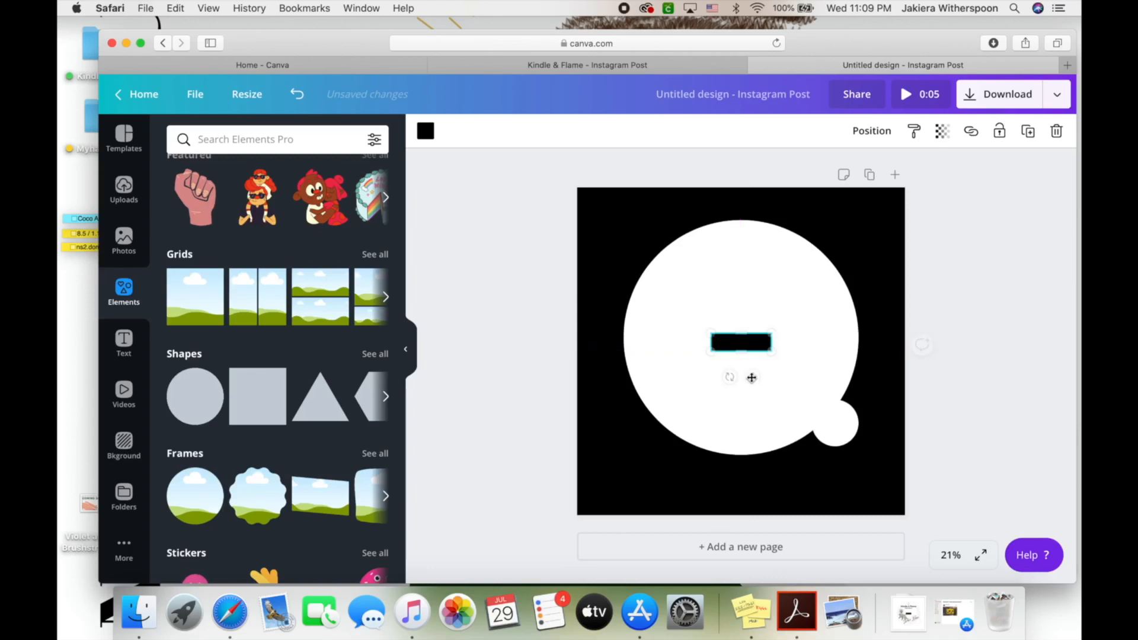
click(556, 341)
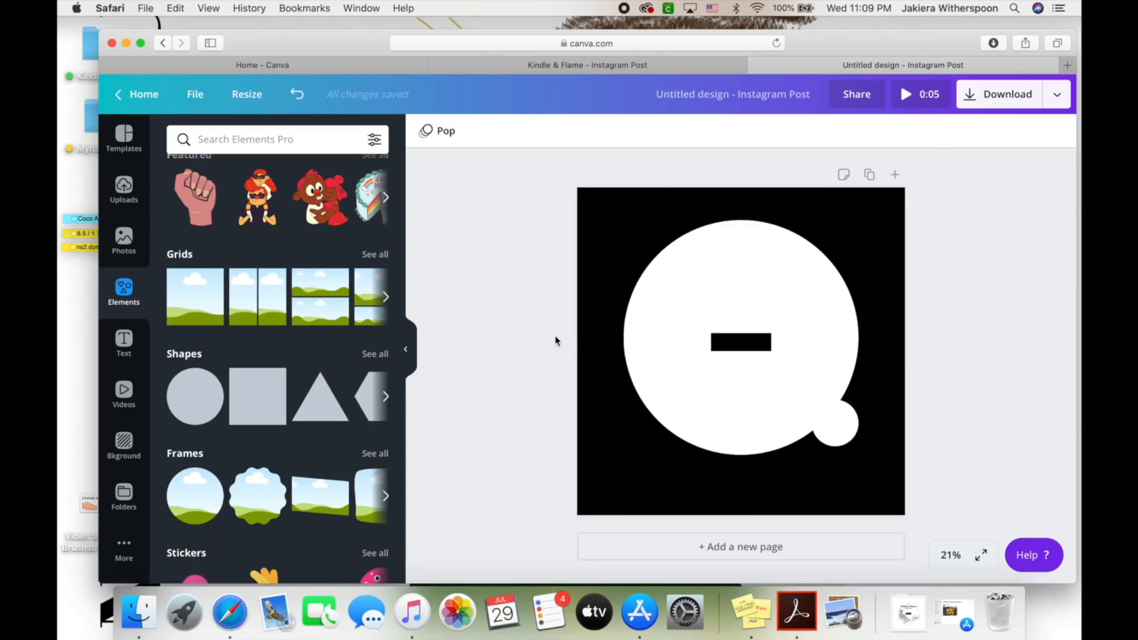
click(836, 425)
mouse_move(835, 426)
mouse_down()
mouse_move(961, 515)
mouse_move(879, 479)
mouse_move(828, 435)
mouse_up()
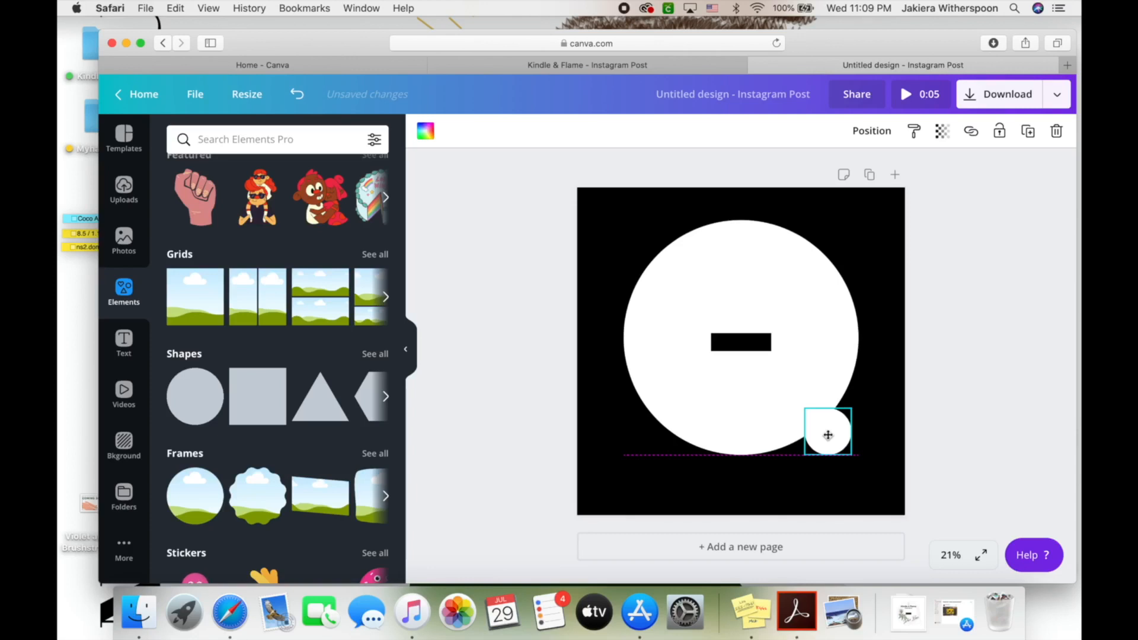
click(965, 332)
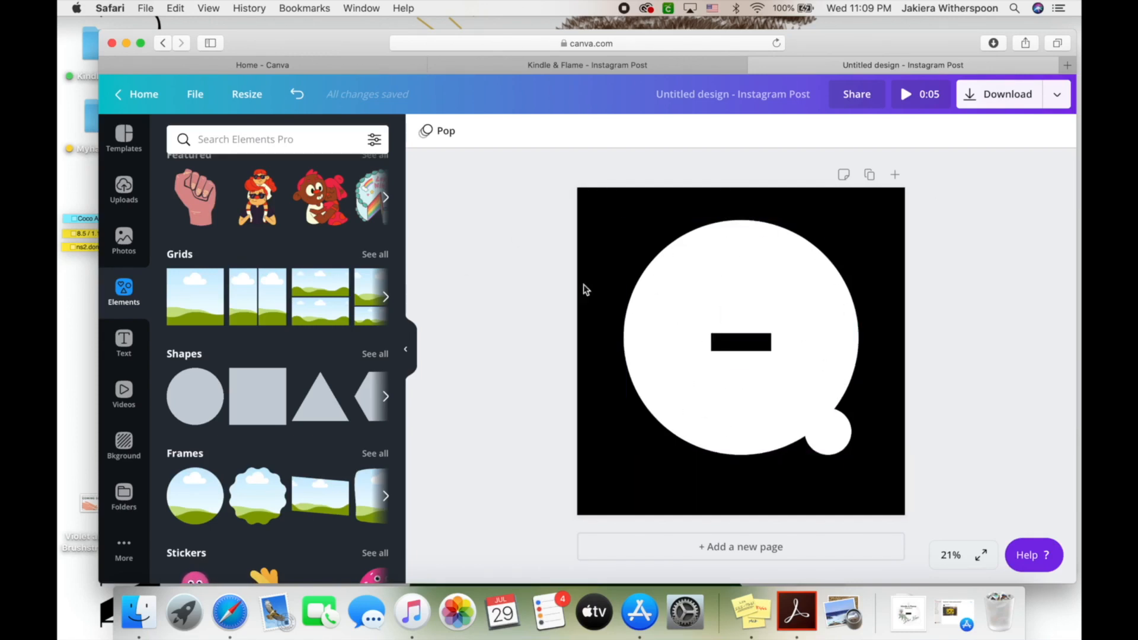
click(909, 609)
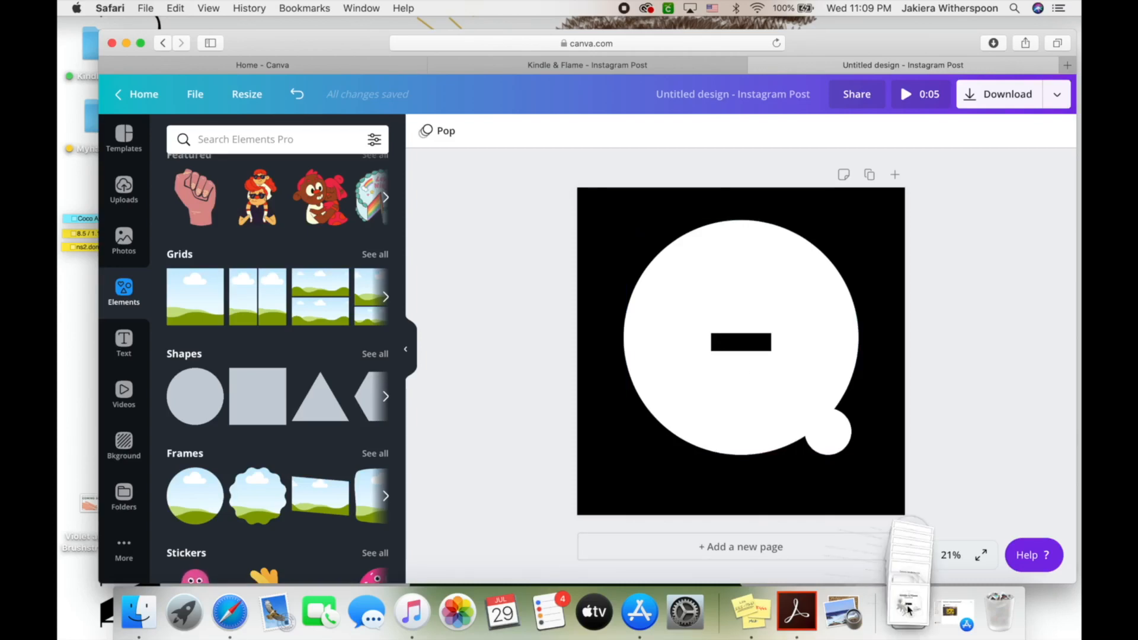
click(912, 563)
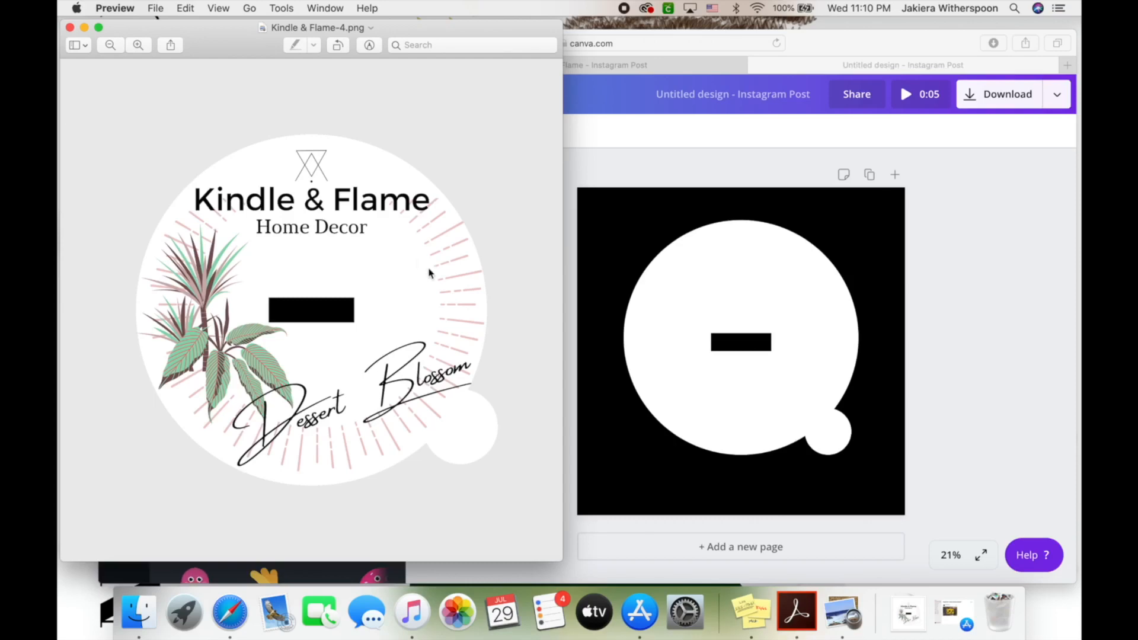
click(84, 28)
click(128, 287)
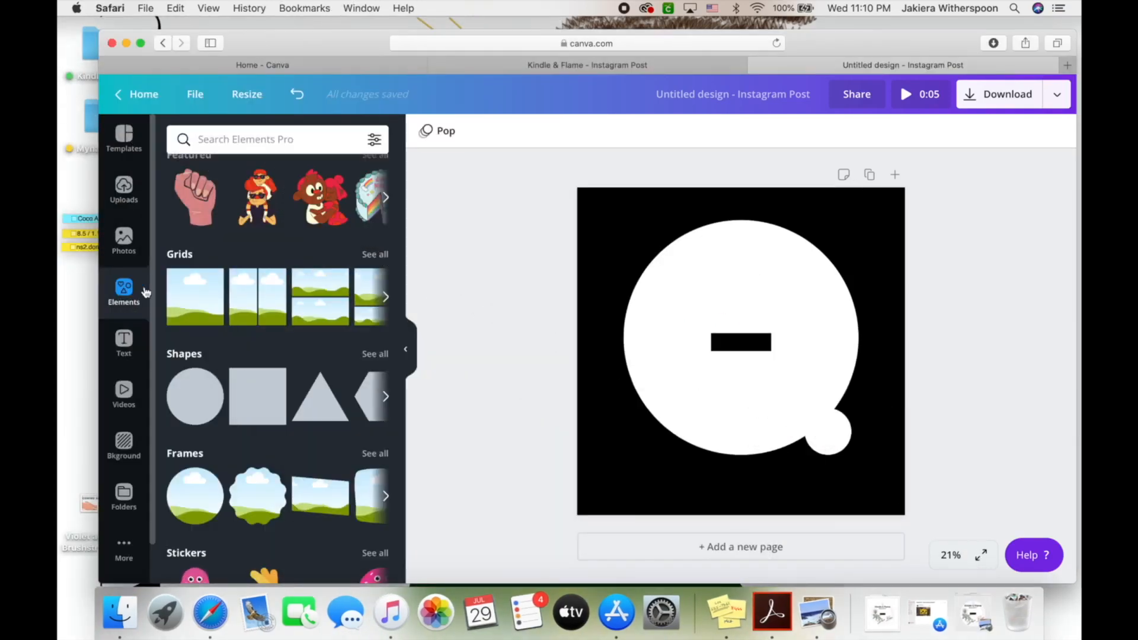
Add a blue spiky plant from Bold Foliage, then delete it
scroll(305, 324, up, 2)
scroll(306, 323, down, 10)
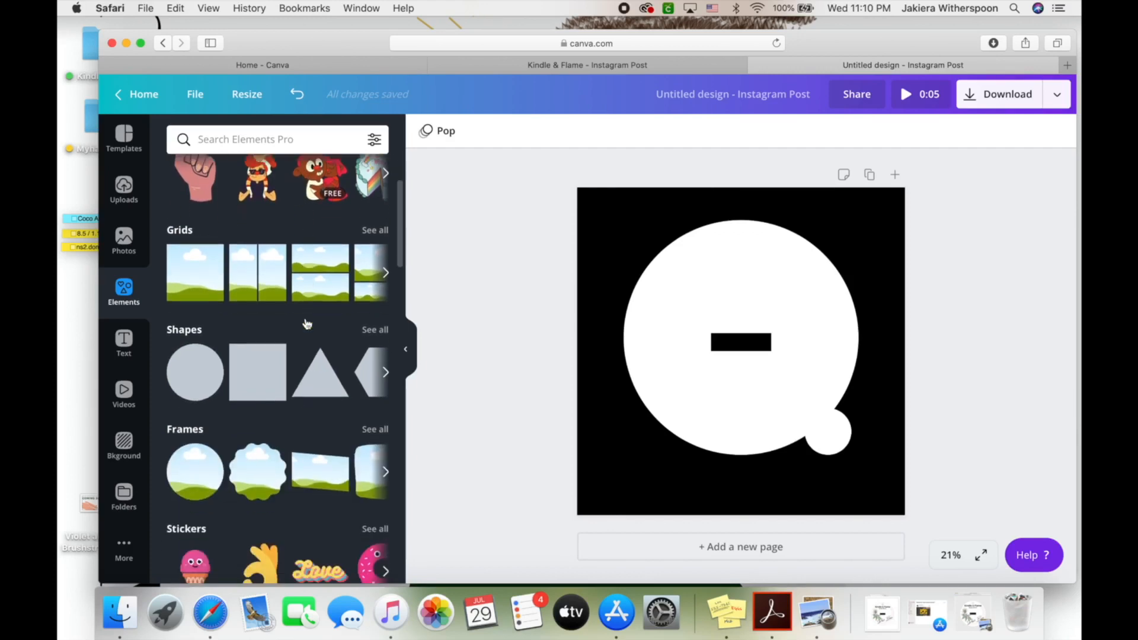
scroll(306, 323, down, 6)
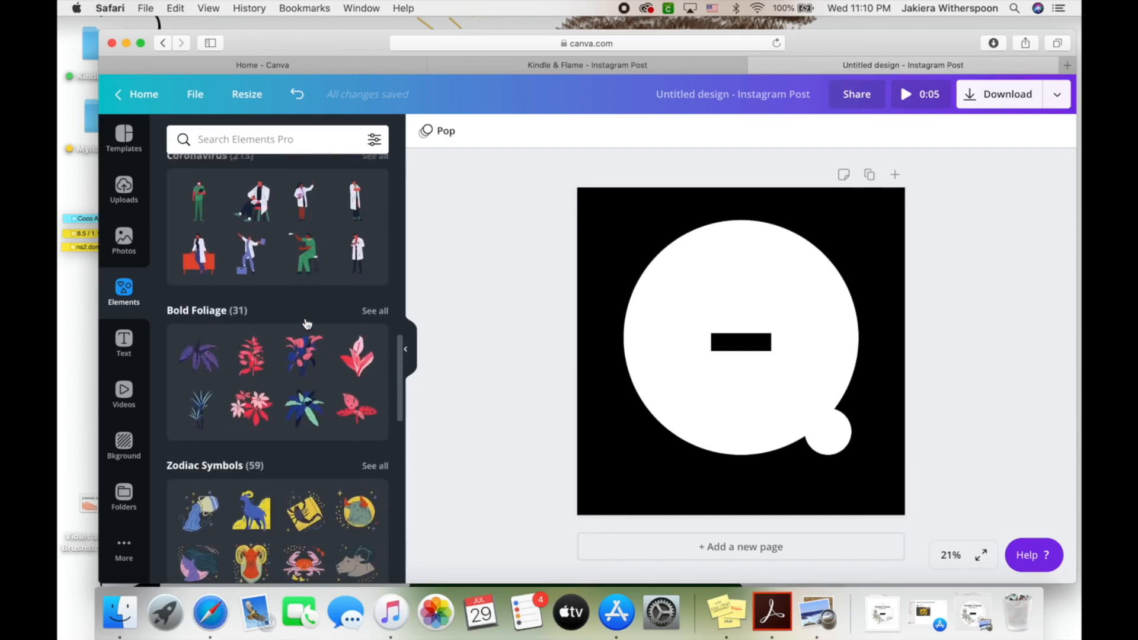
click(372, 308)
scroll(246, 309, down, 5)
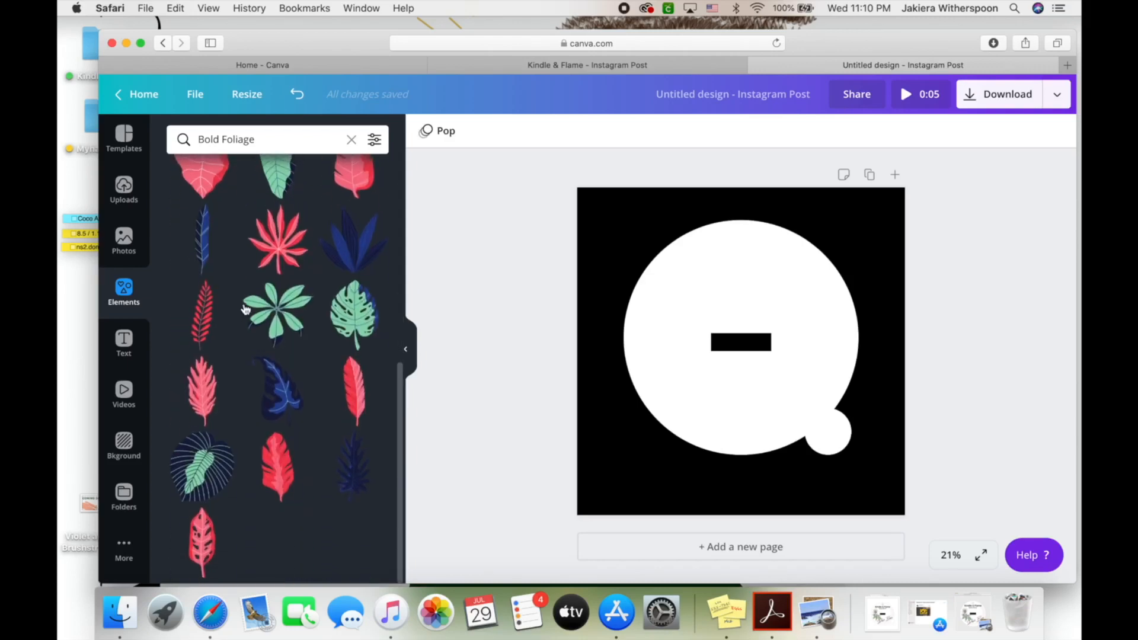
scroll(246, 309, up, 5)
scroll(245, 309, down, 1)
scroll(246, 308, down, 5)
scroll(246, 309, up, 6)
click(284, 281)
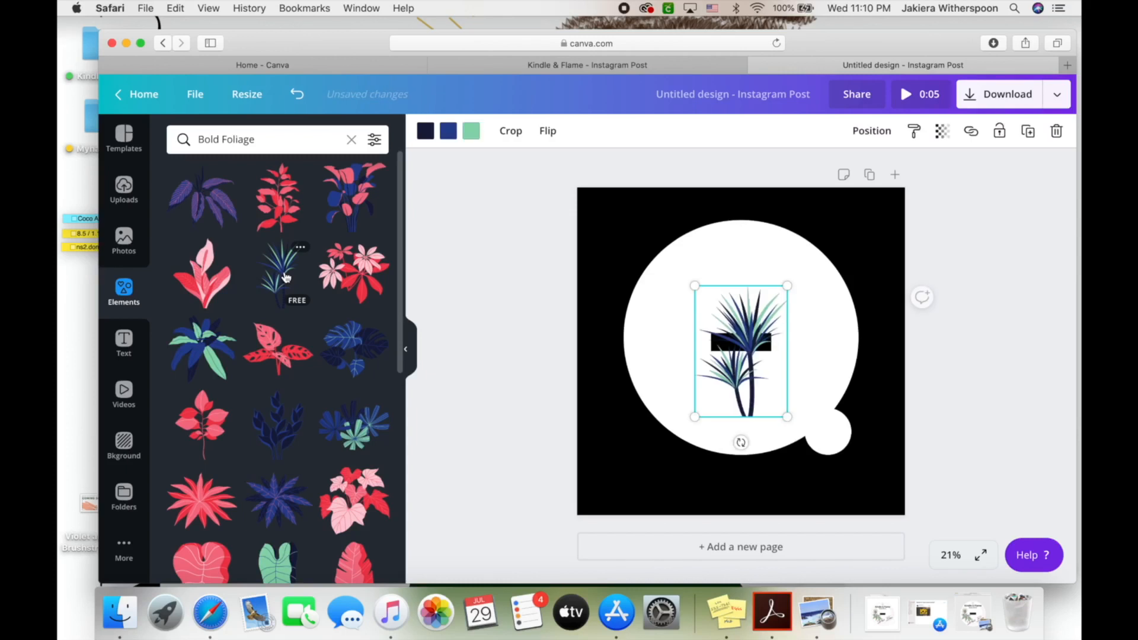
click(1057, 131)
Paste the logo's pink-and-green plant, enlarge it left of the circle, and reopen Kindle & Flame-4.png
click(717, 336)
key(super+v)
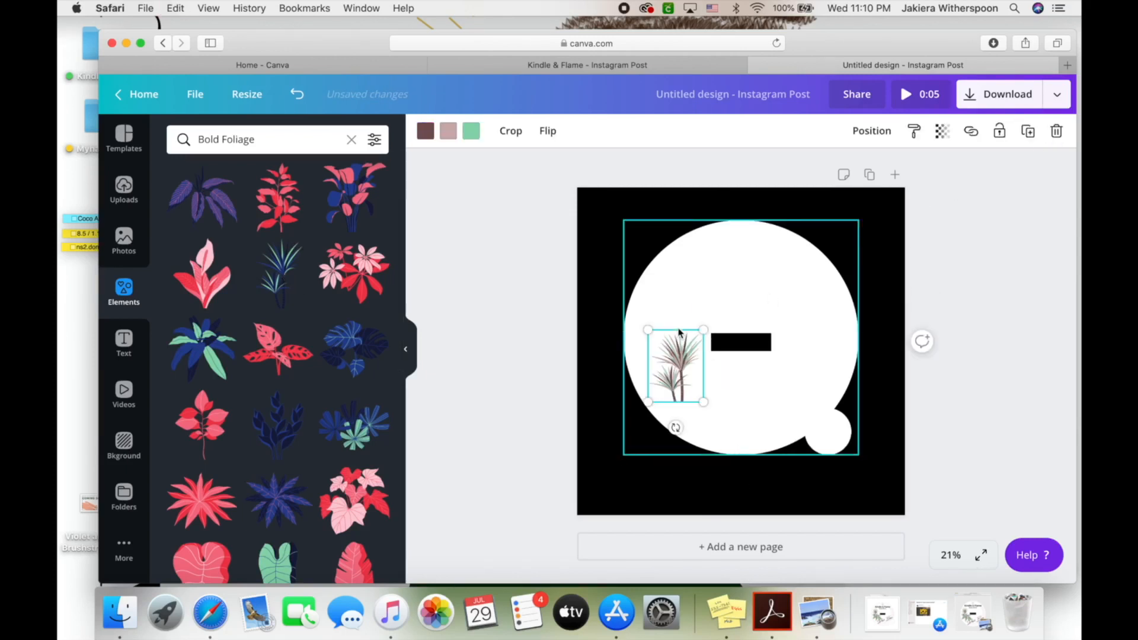
drag(706, 327, 679, 309)
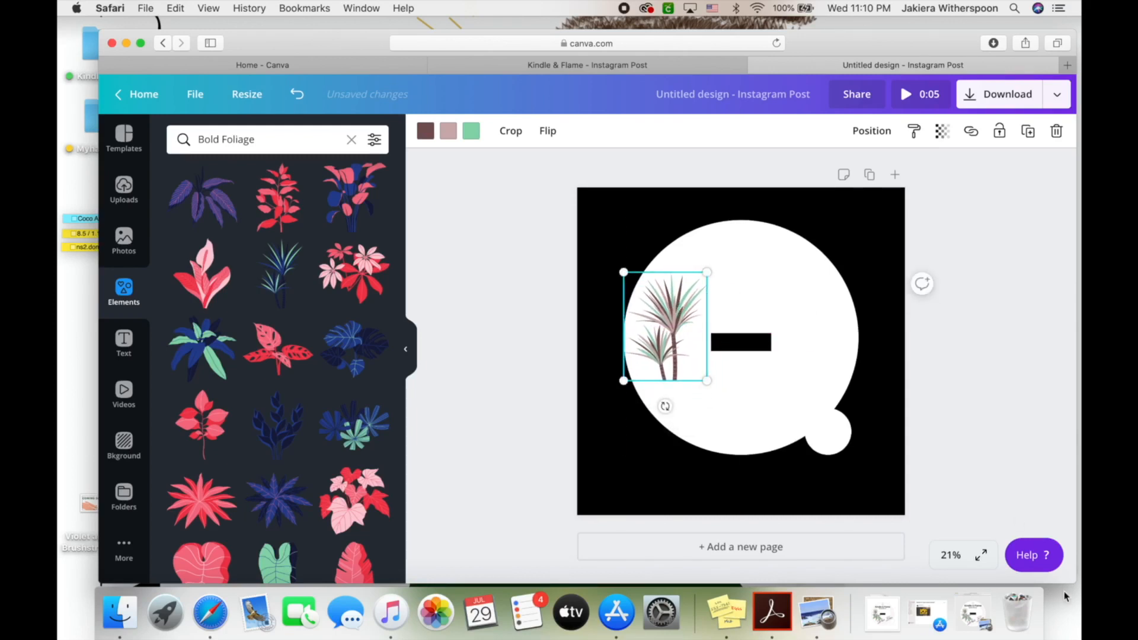
click(882, 613)
click(866, 558)
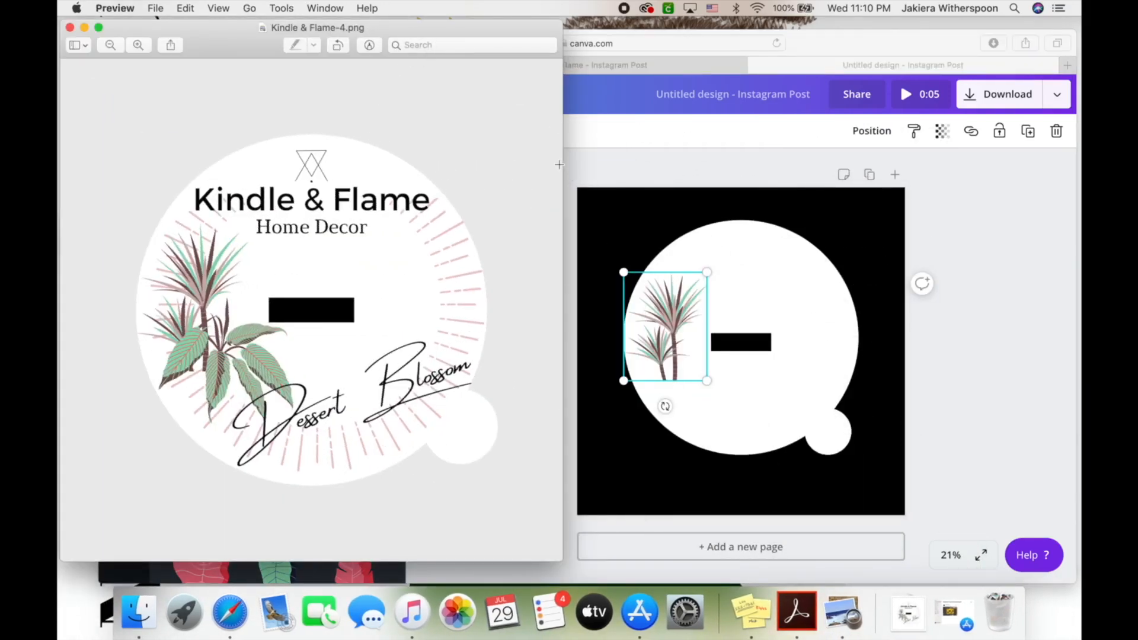
Make the Kindle & Flame logo Preview window smaller and lower, then return to the Canva design
drag(553, 166, 387, 168)
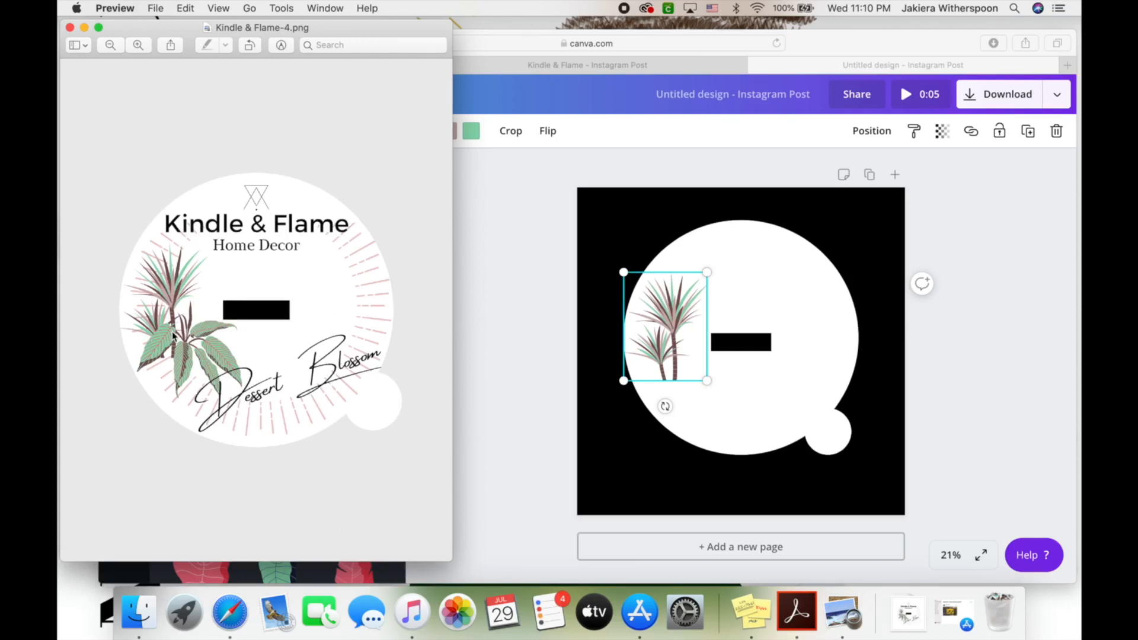
drag(414, 562, 402, 381)
drag(317, 34, 319, 127)
click(541, 249)
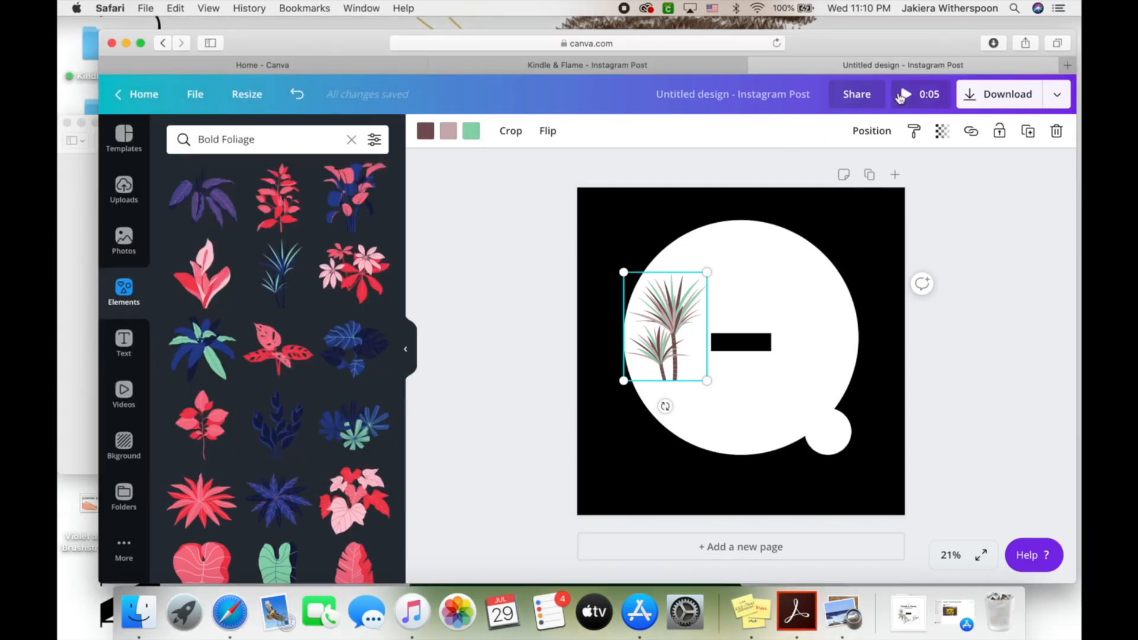
click(672, 70)
click(695, 385)
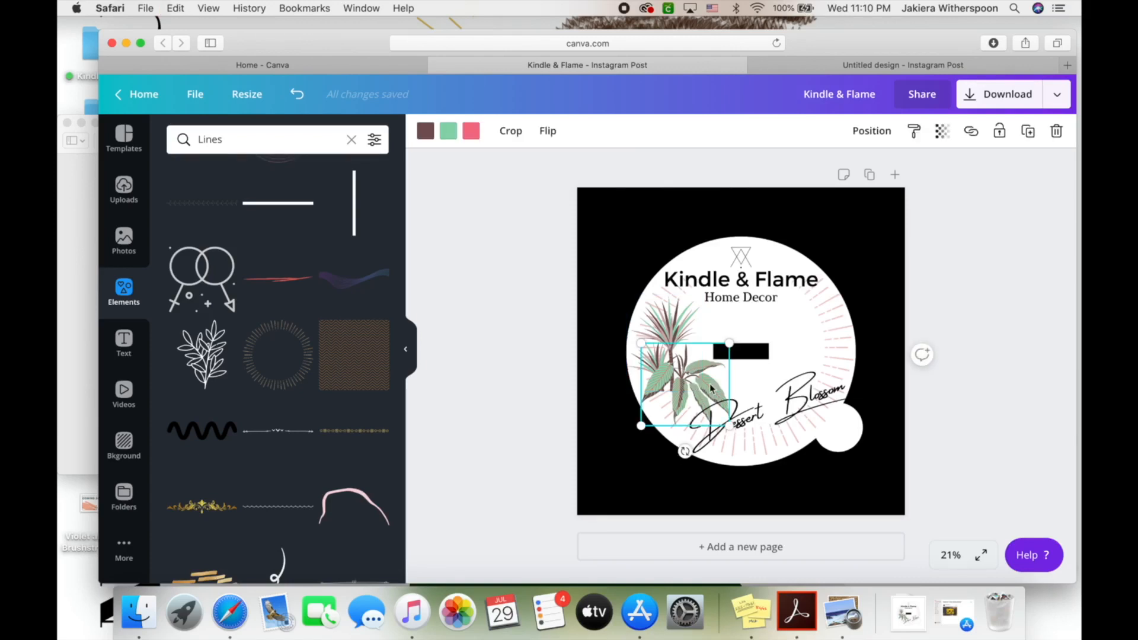
click(988, 66)
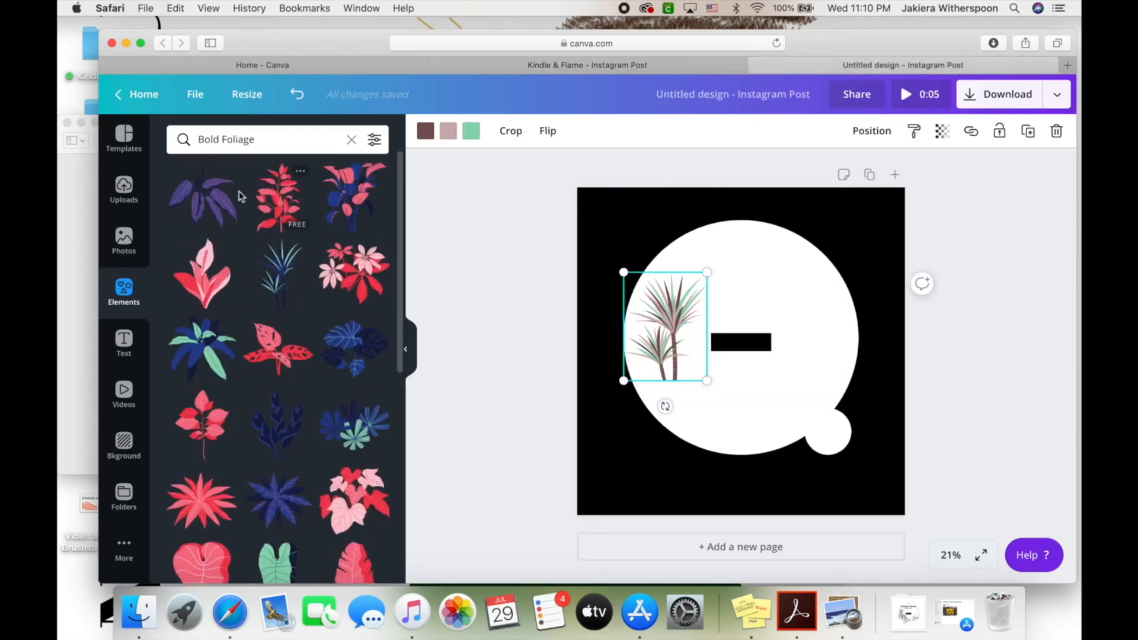
click(210, 204)
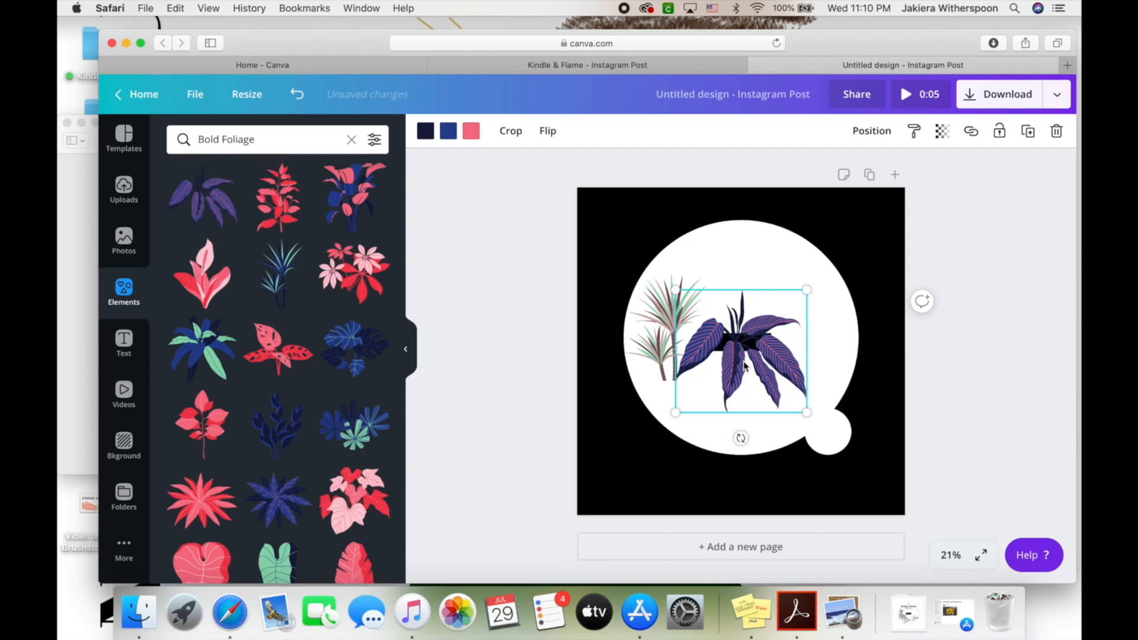
drag(745, 365, 745, 389)
click(426, 130)
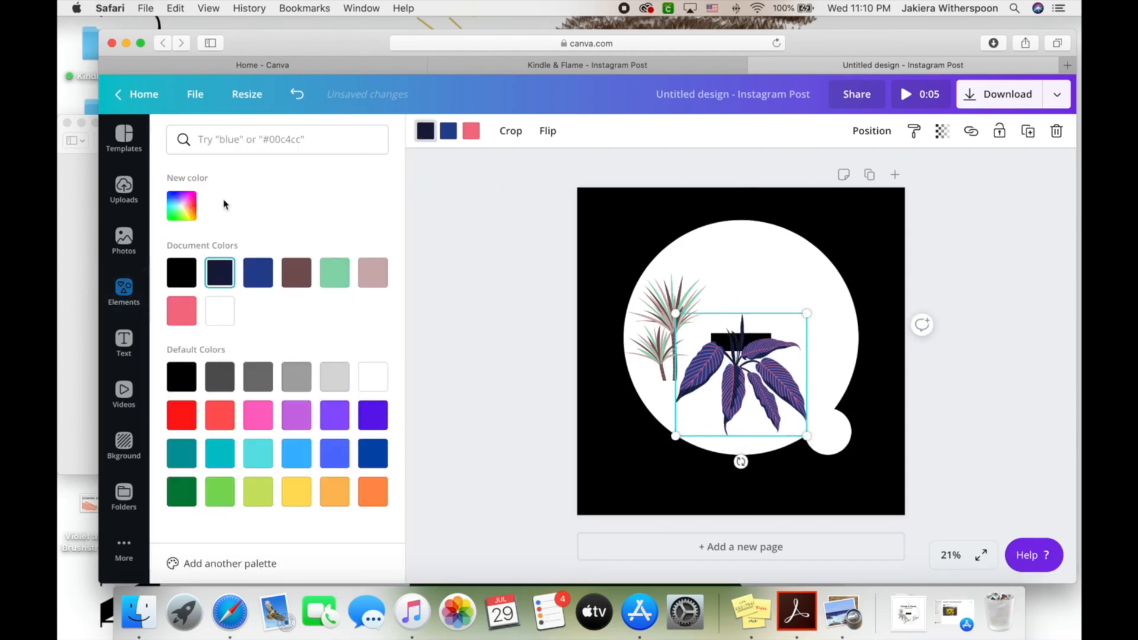
click(303, 279)
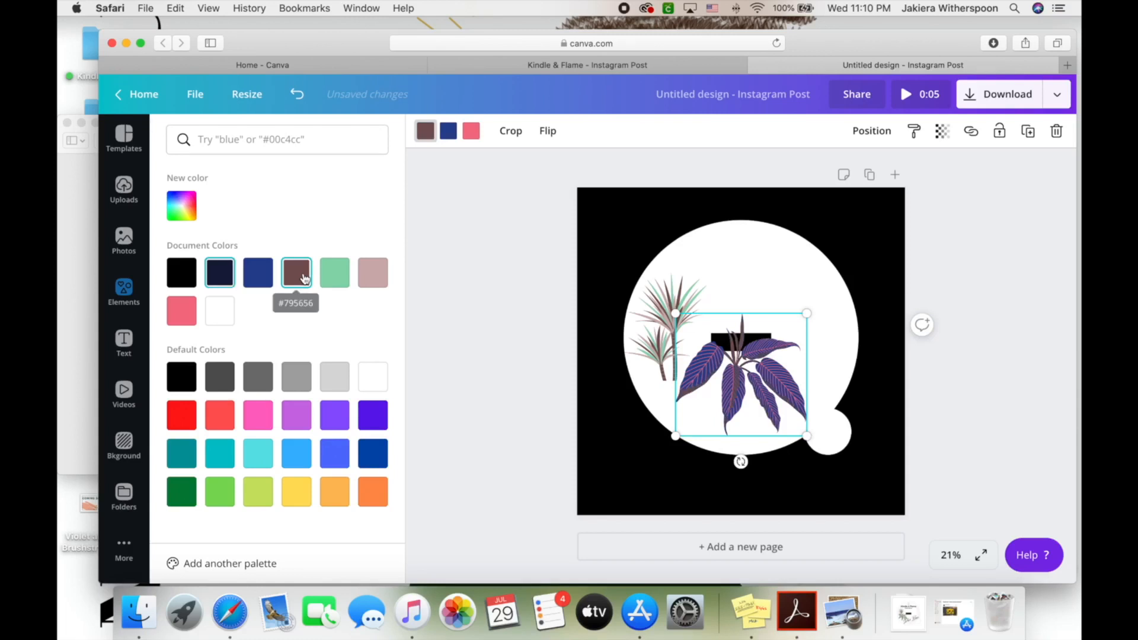
click(339, 274)
click(373, 416)
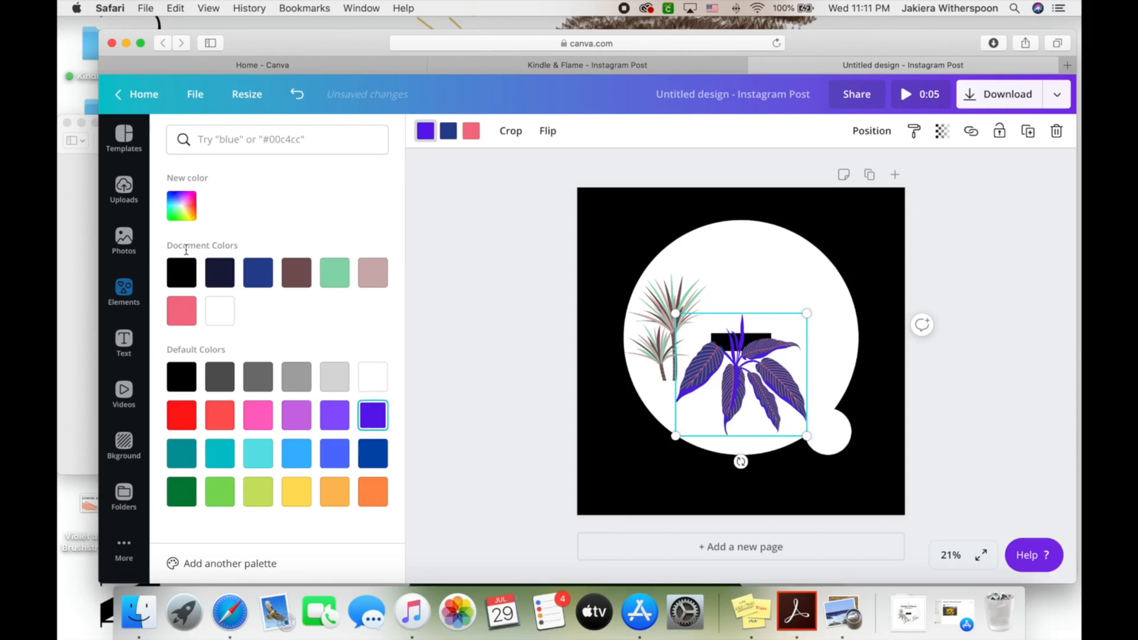
click(663, 314)
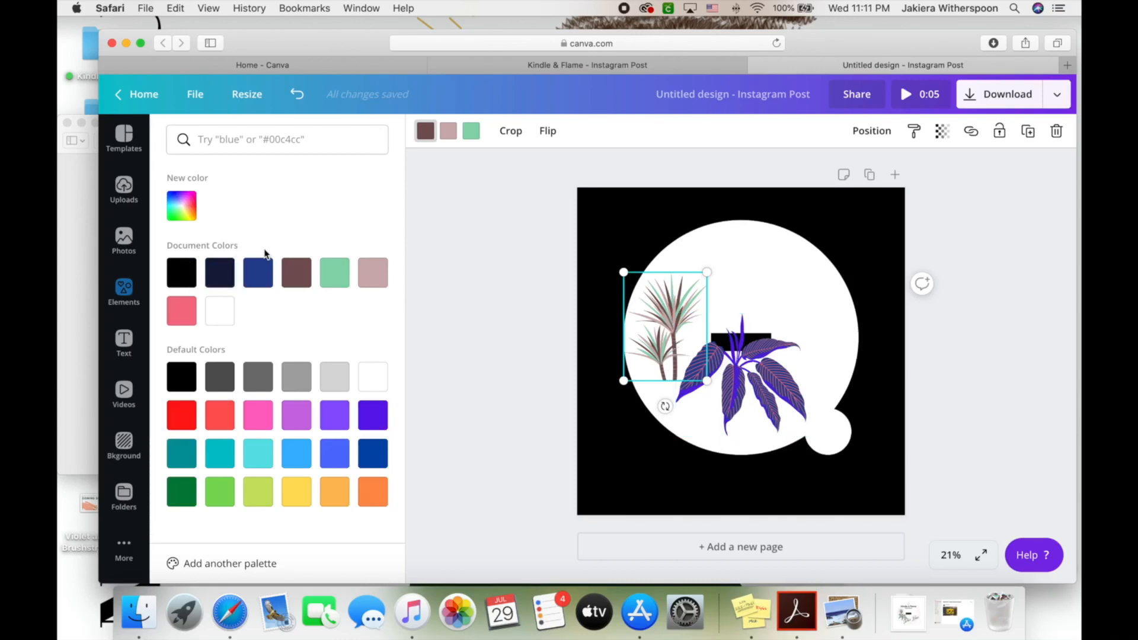
click(750, 353)
Replace the purple foliage with the logo's leafy plant at the circle's lower left
key(Delete)
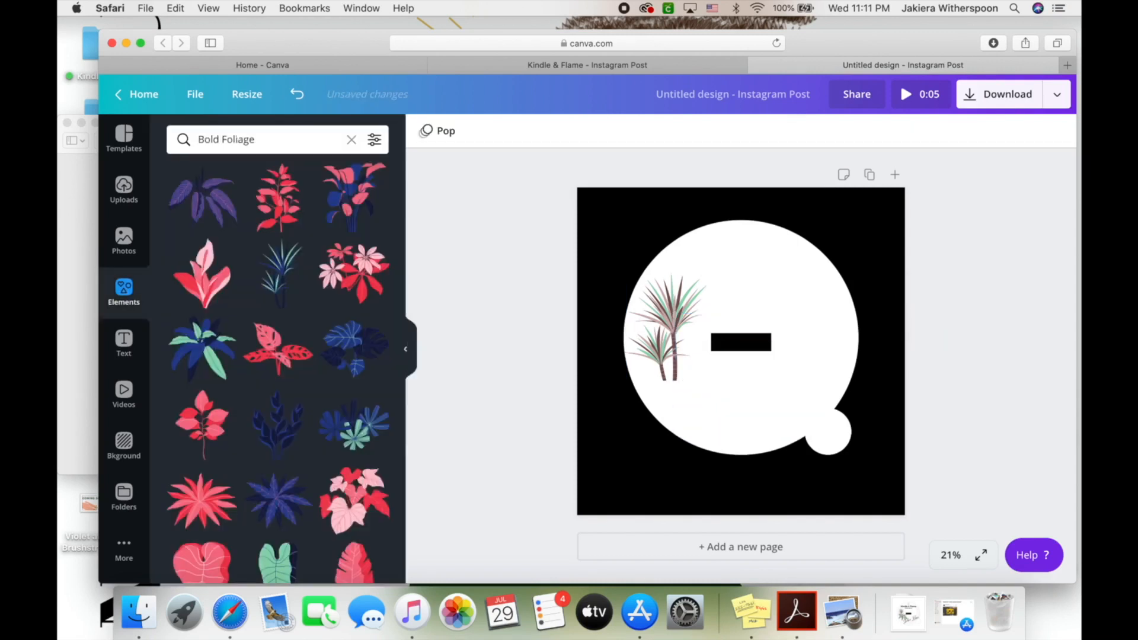
key(super+v)
mouse_move(695, 395)
mouse_down()
mouse_move(717, 396)
mouse_move(678, 395)
mouse_move(695, 391)
mouse_up()
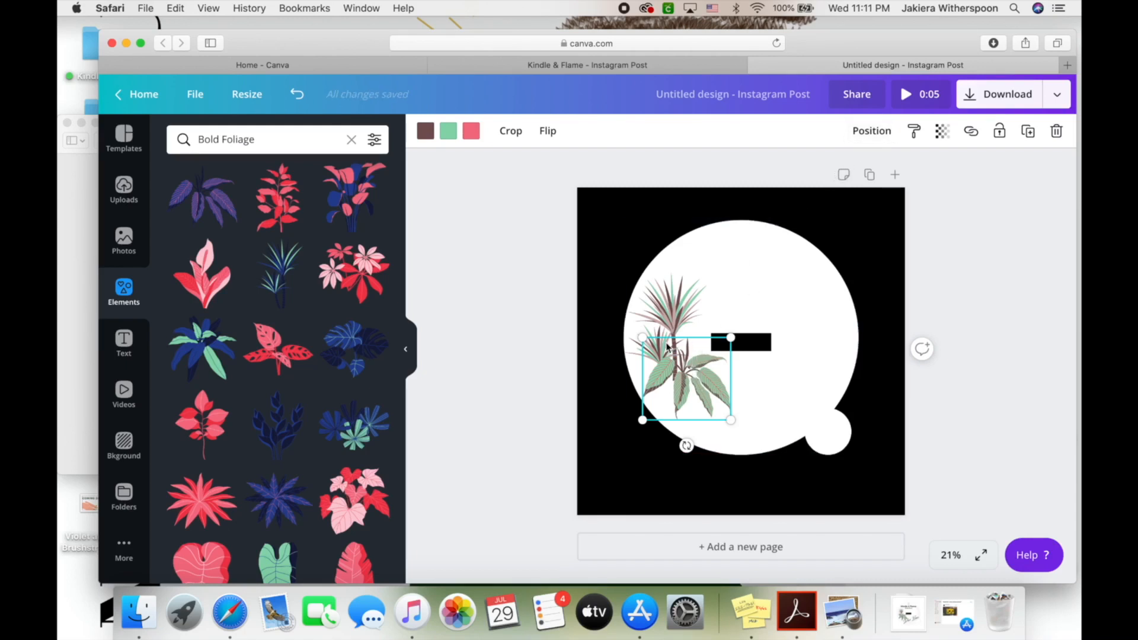
Try Backward, To back, Forward and To front, leaving the leafy plant in front
click(872, 131)
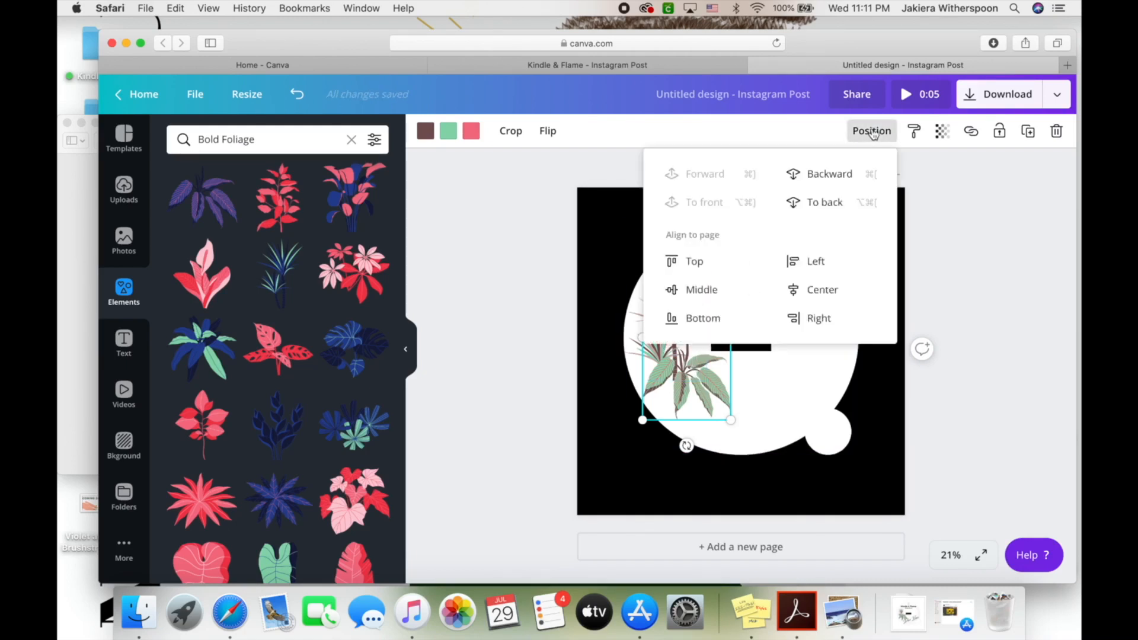
click(846, 175)
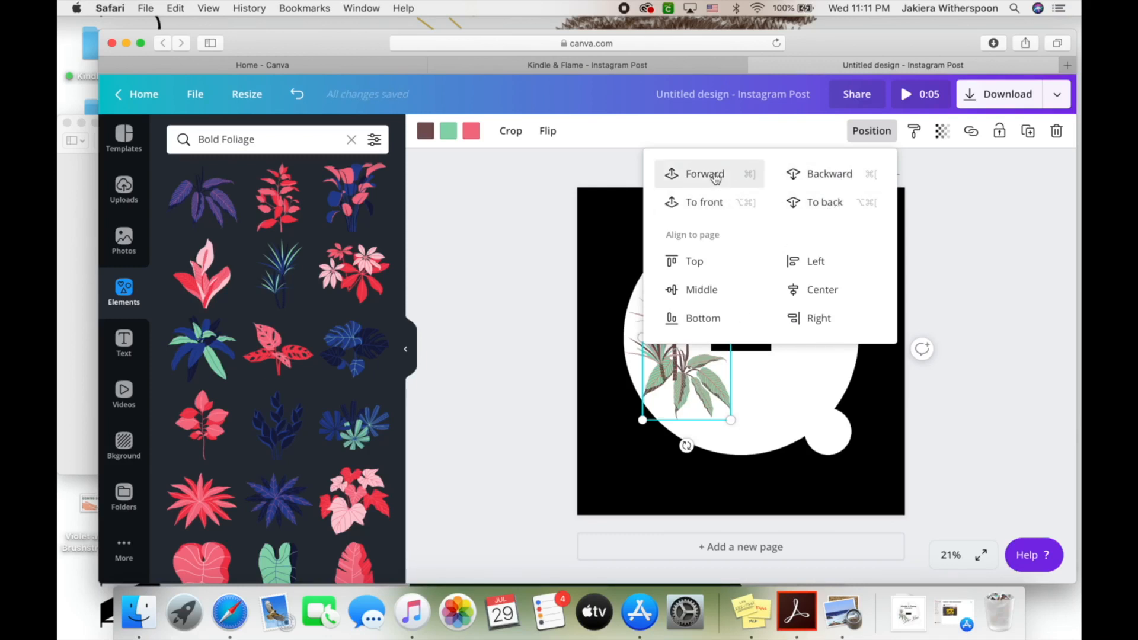
click(822, 203)
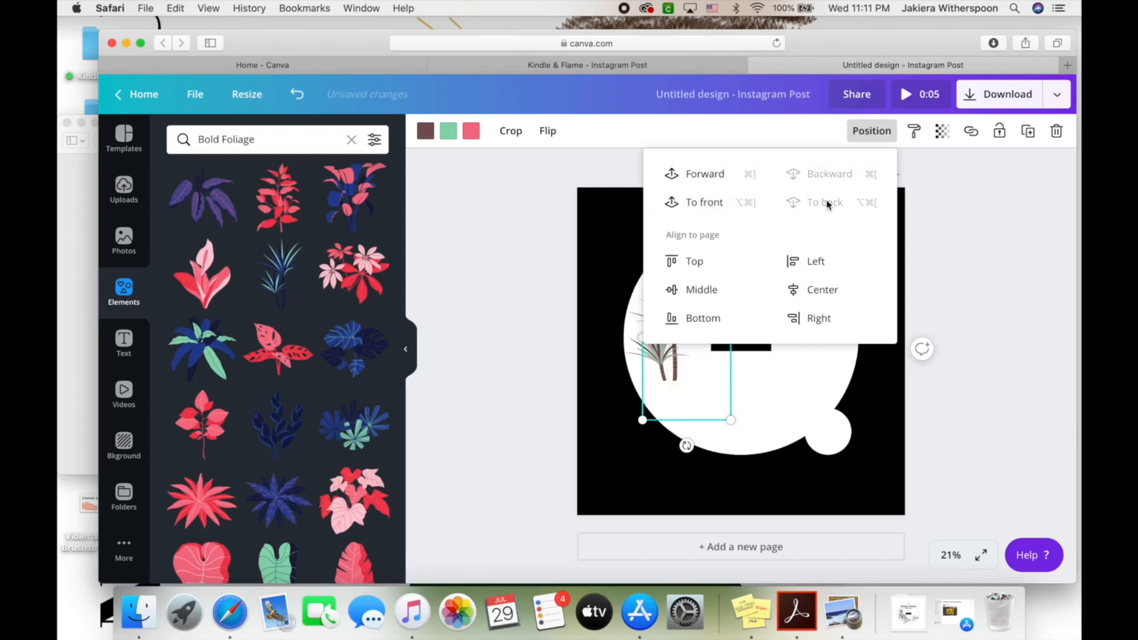
click(715, 182)
click(716, 181)
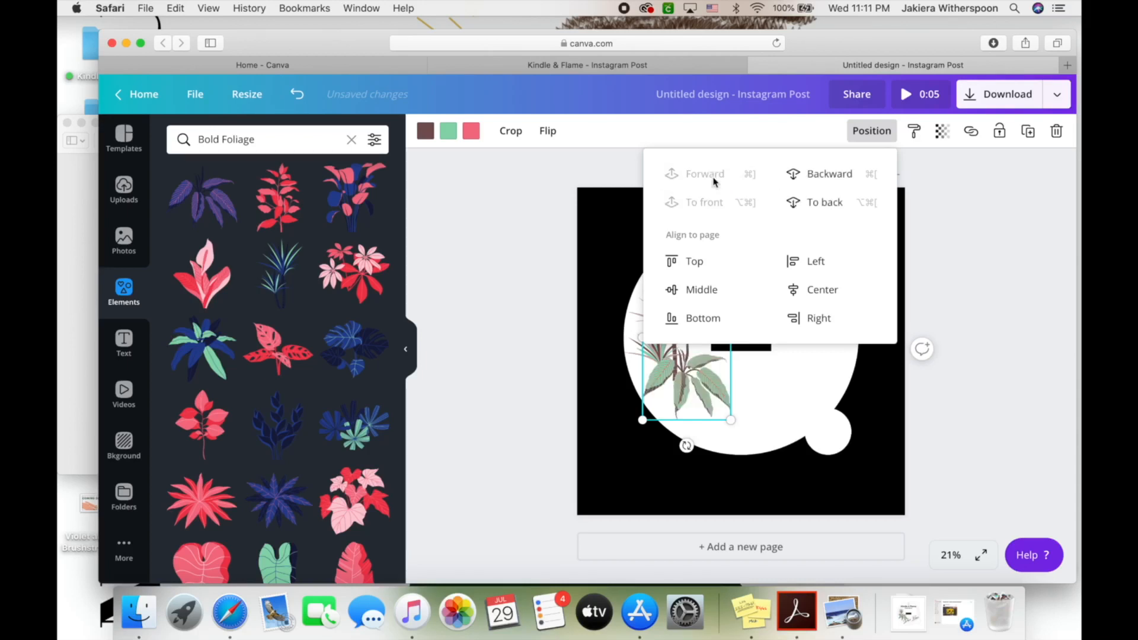
click(530, 347)
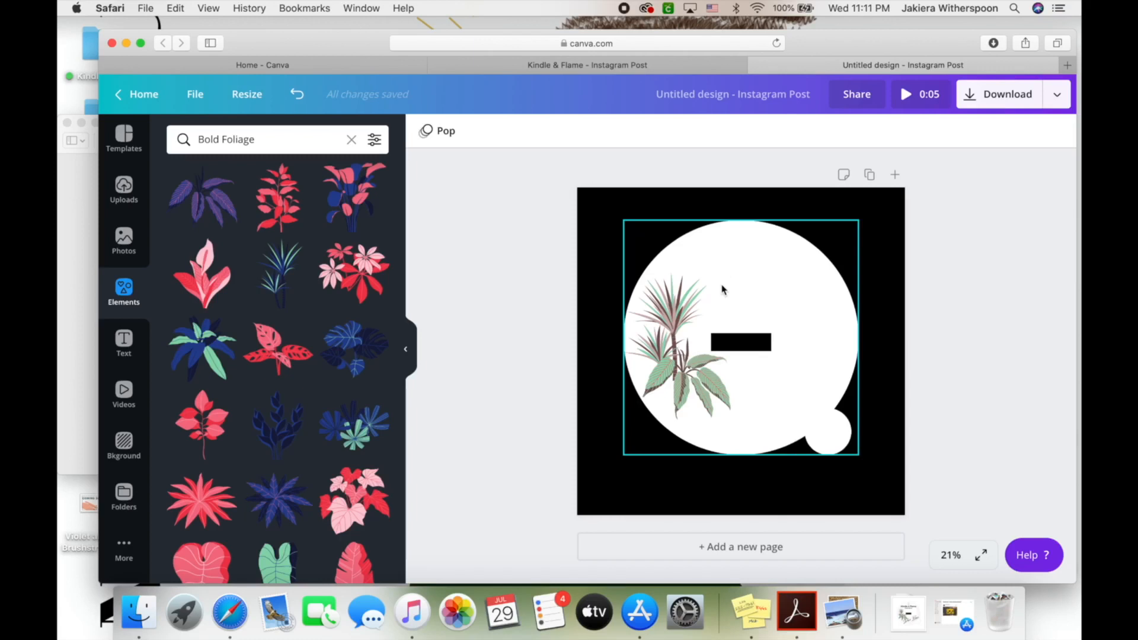
click(406, 350)
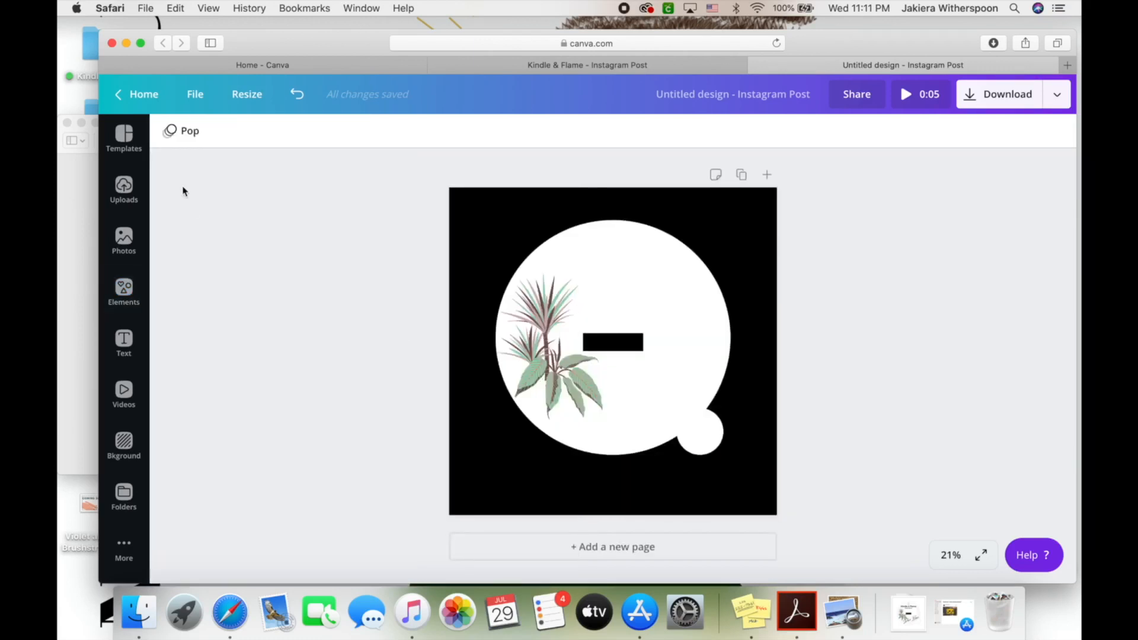
click(126, 343)
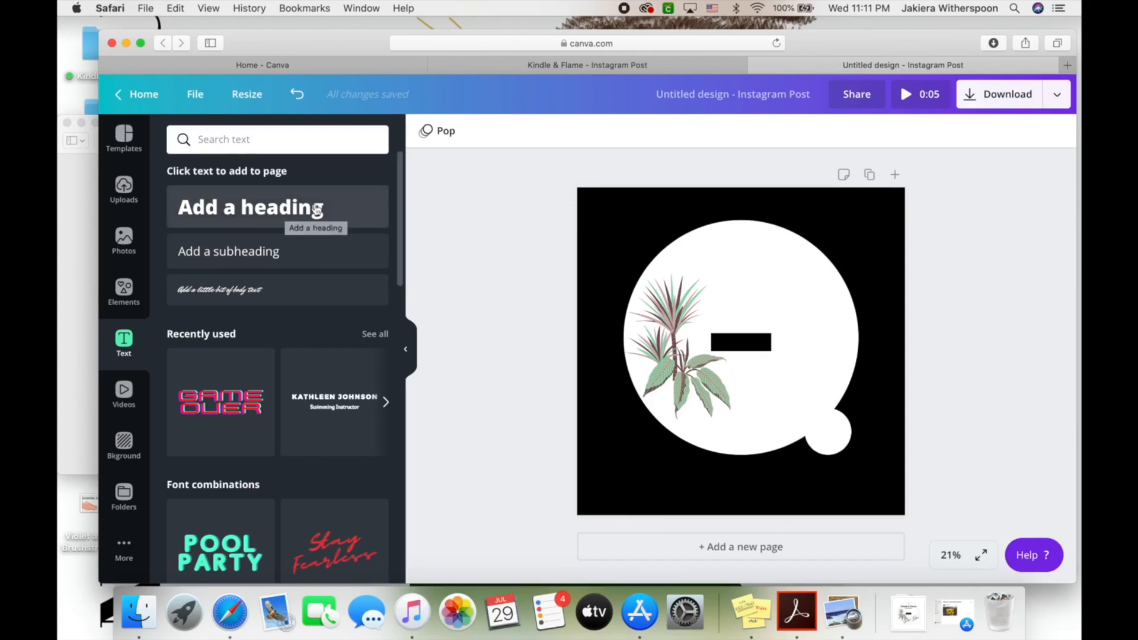
Add a Montserrat Classic subheading reading 'Kindle & Flame' centred across the circle's top
click(277, 253)
drag(753, 389, 753, 310)
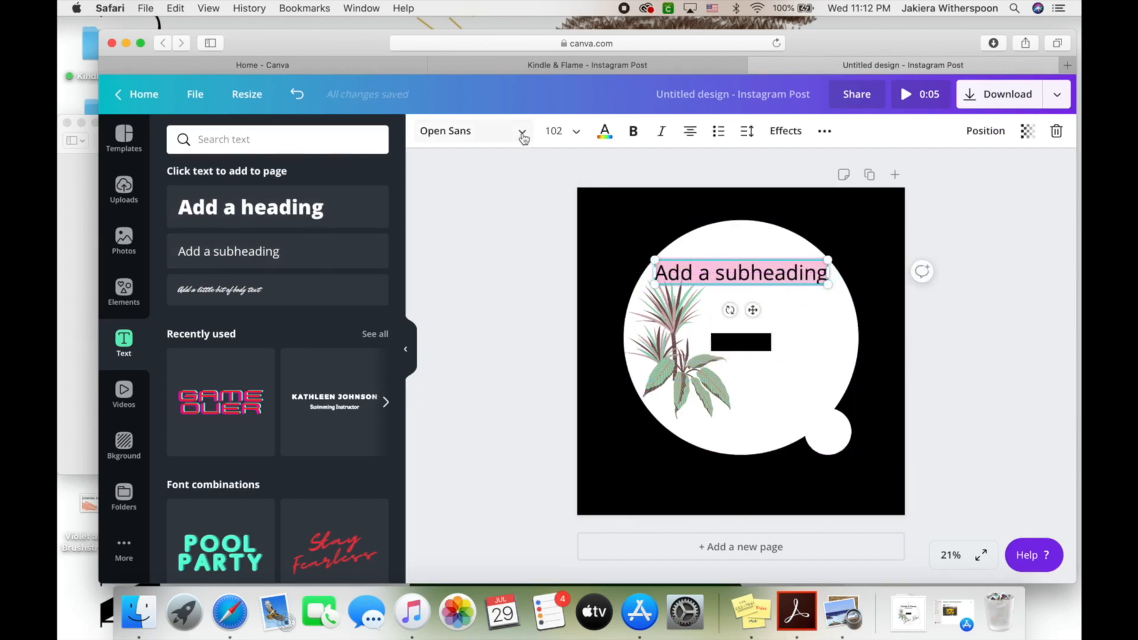
click(522, 133)
click(235, 295)
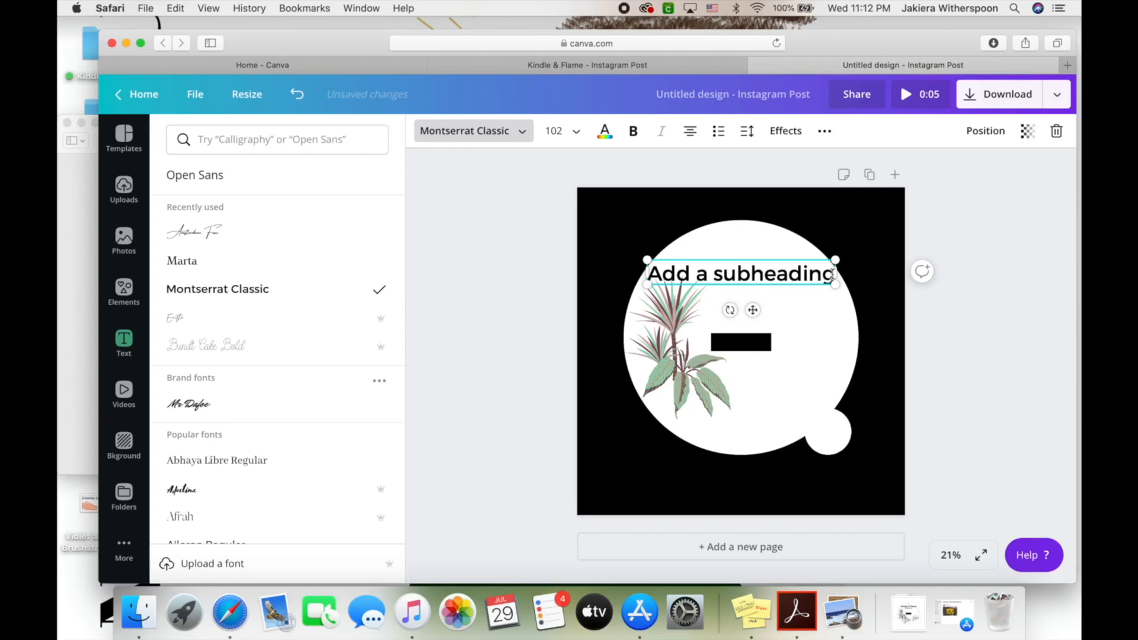
drag(833, 274, 647, 277)
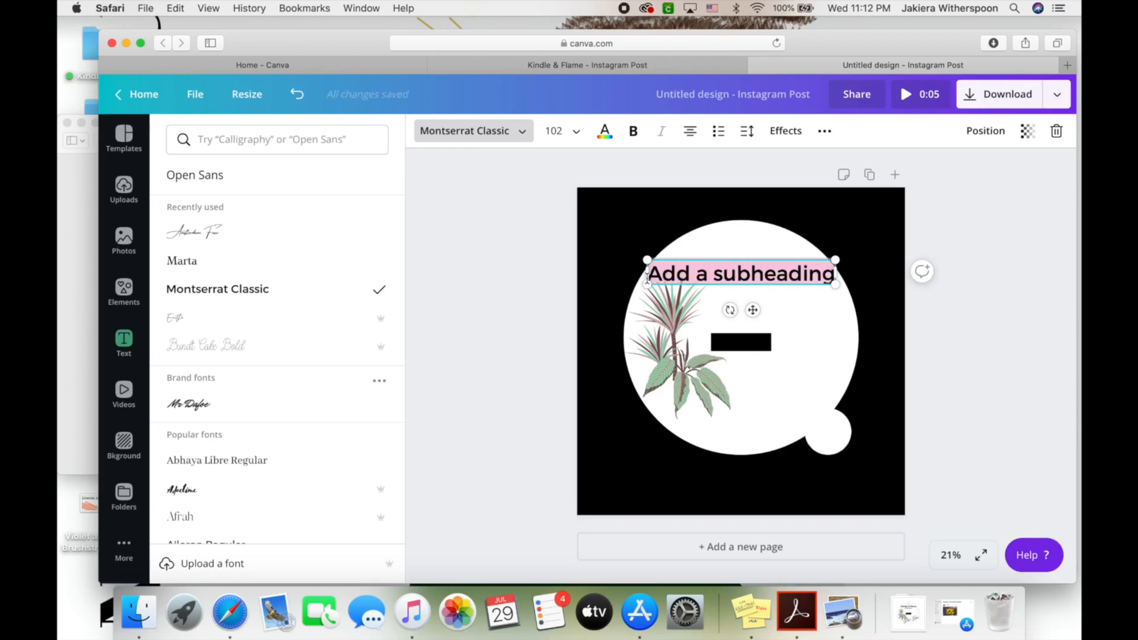
text(Kindle)
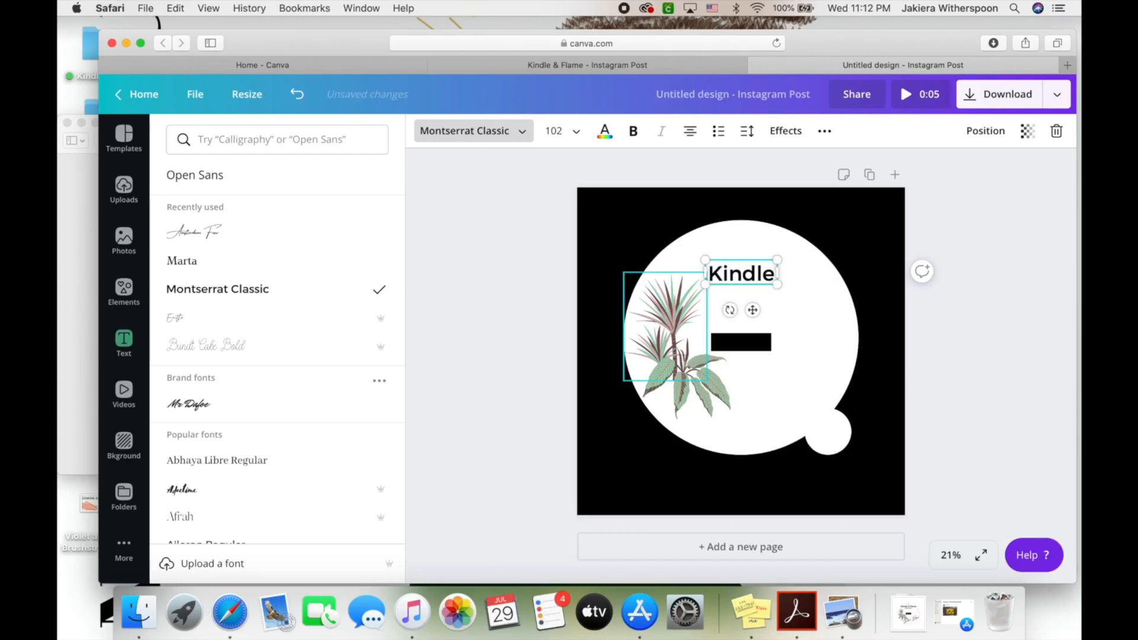
text( & Flame)
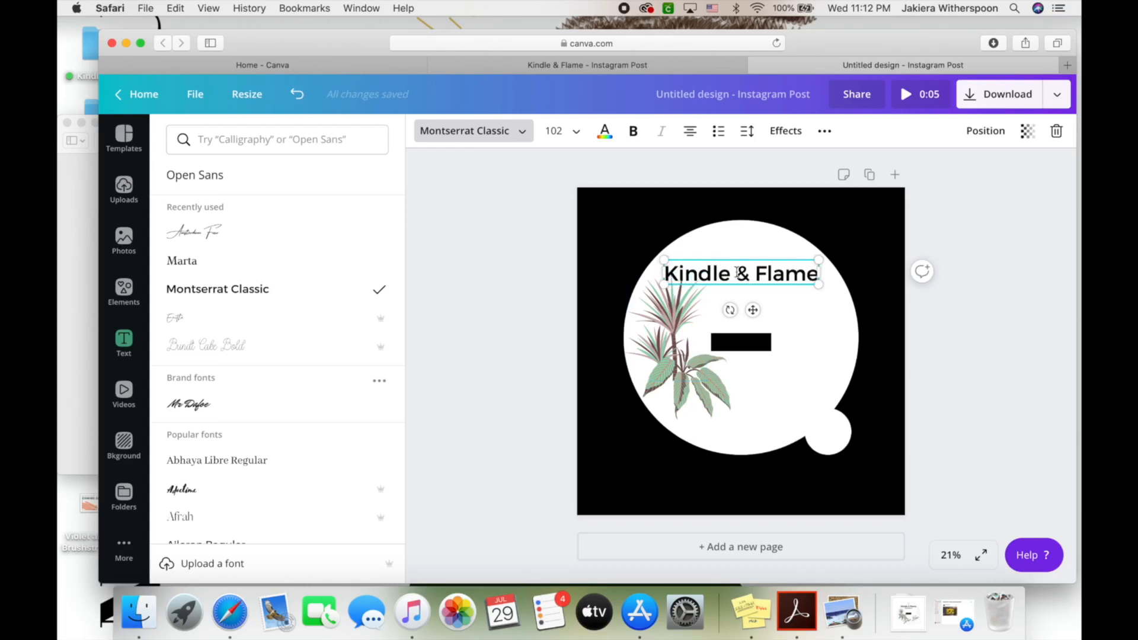
drag(754, 311, 753, 303)
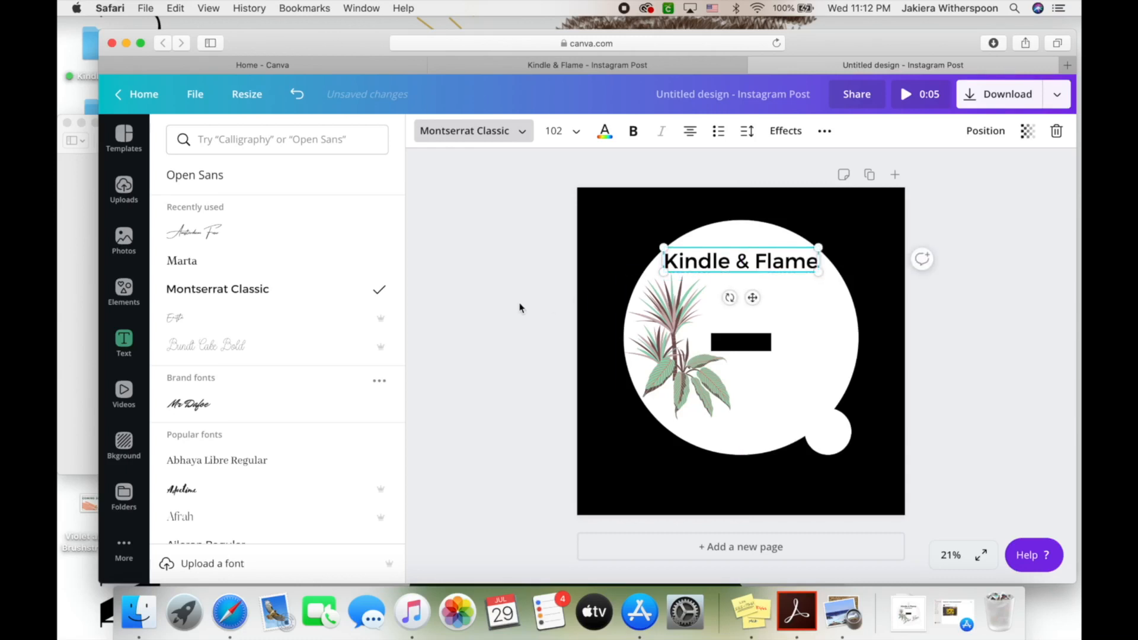
click(514, 304)
Add a body text box below the heading, size 28, in the Marta font
click(285, 294)
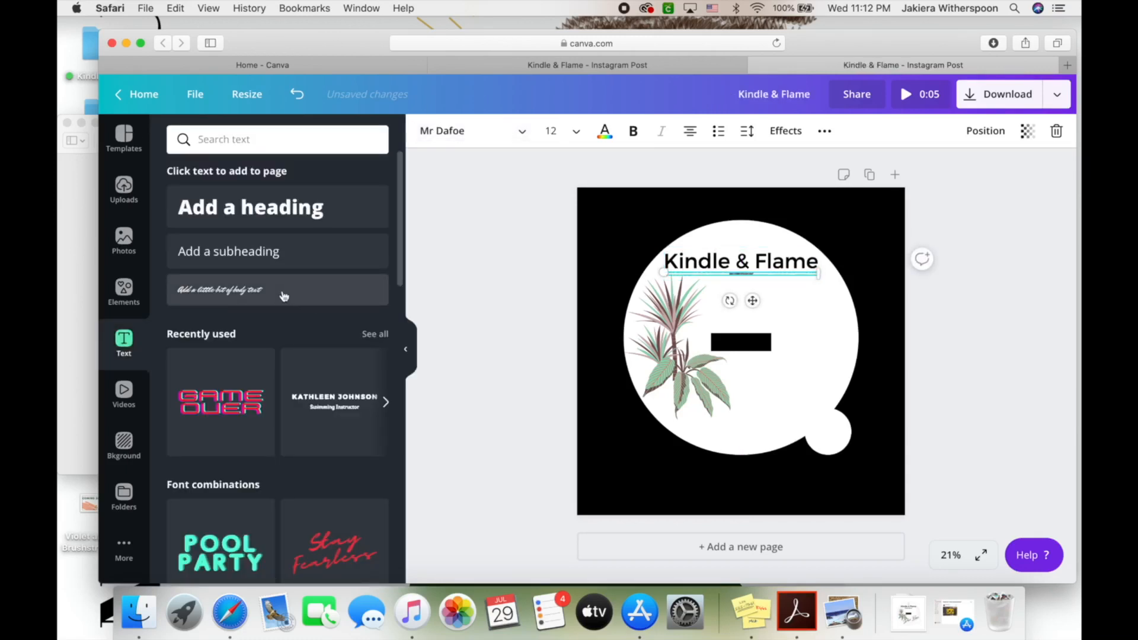
drag(753, 304, 753, 313)
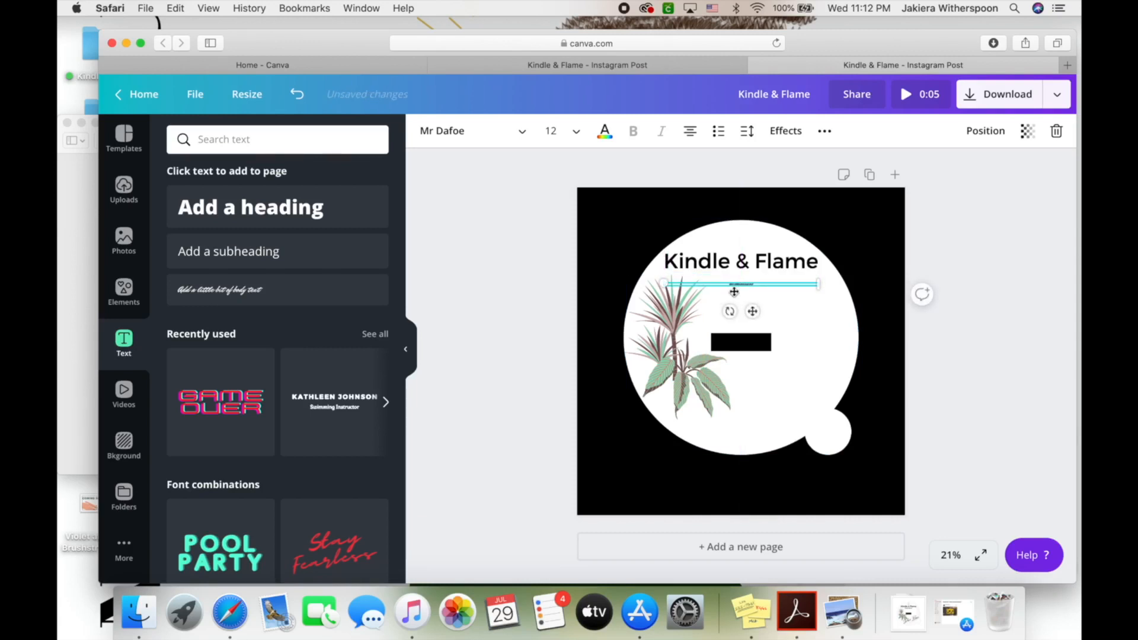
click(576, 132)
click(588, 348)
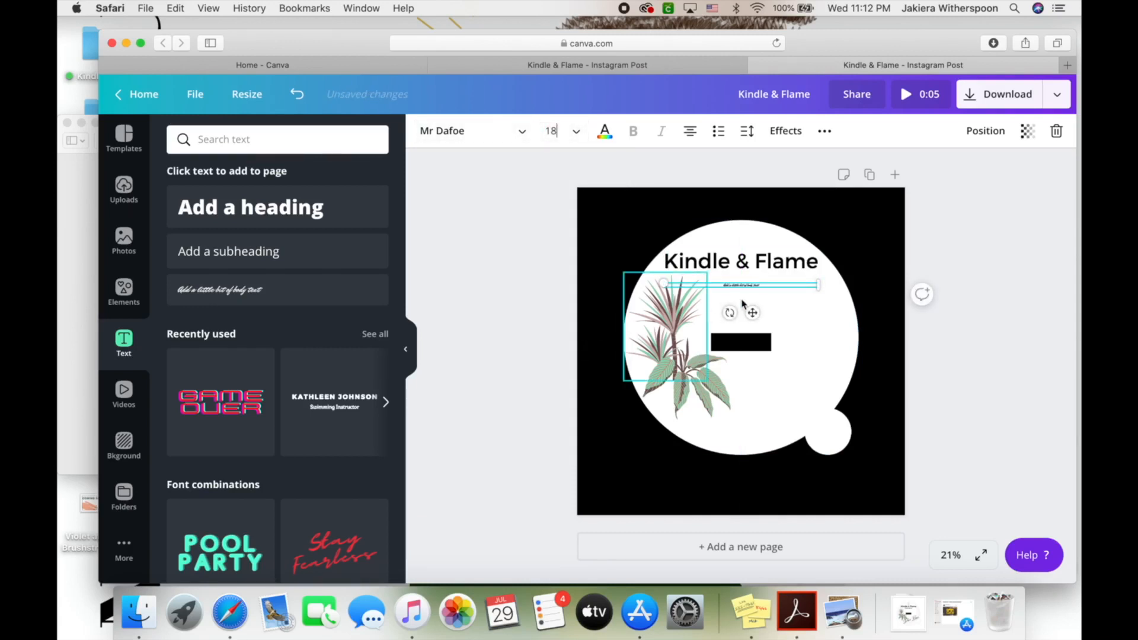
click(577, 131)
click(593, 389)
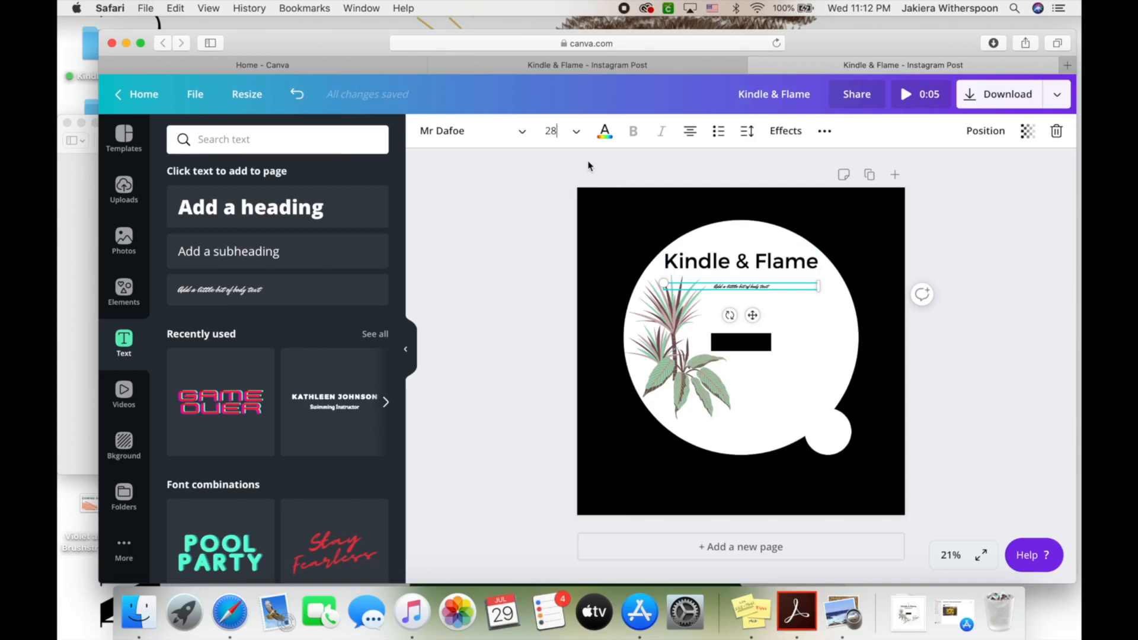
click(520, 130)
click(211, 317)
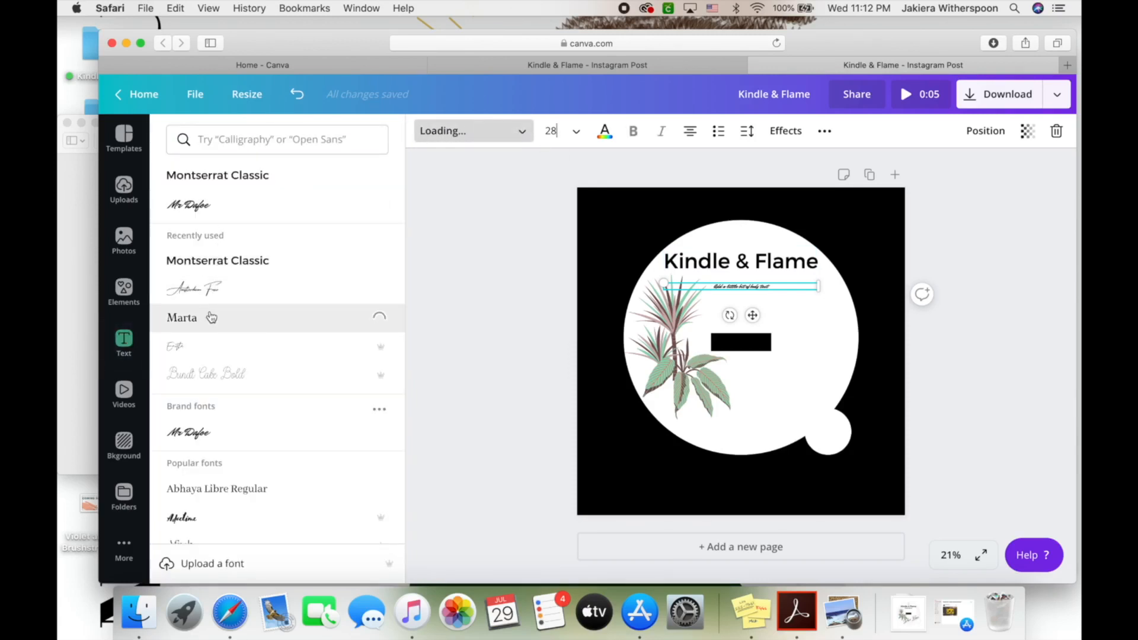
Replace the placeholder with 'Home Decor', fixing the typo, and set its size to 68.8
drag(779, 286, 688, 290)
text(H)
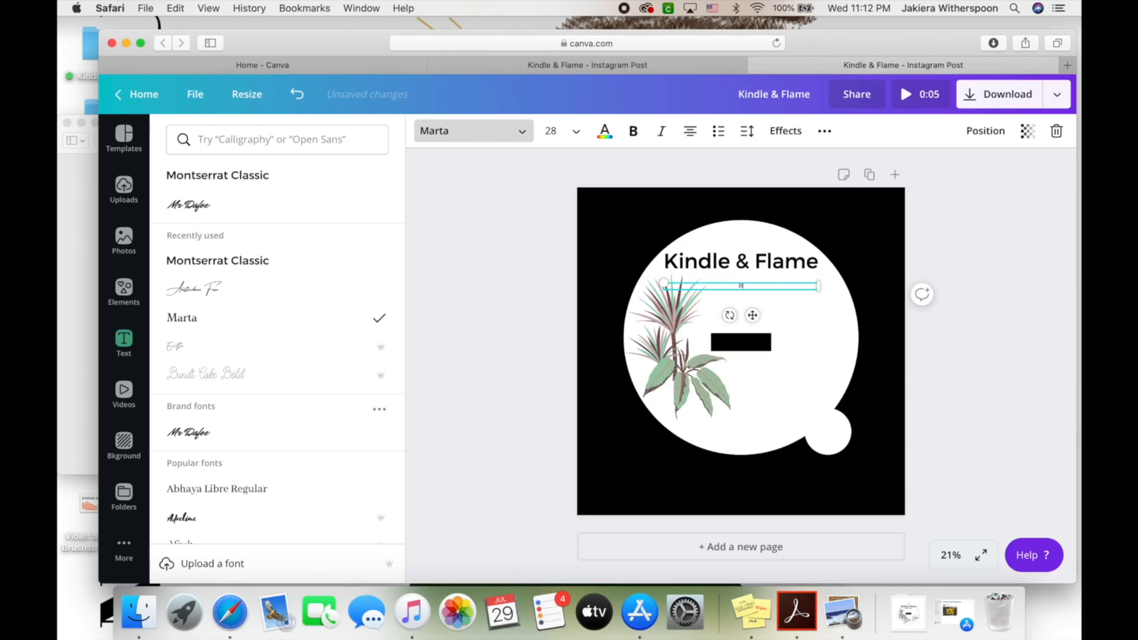
text(ome Cdecor)
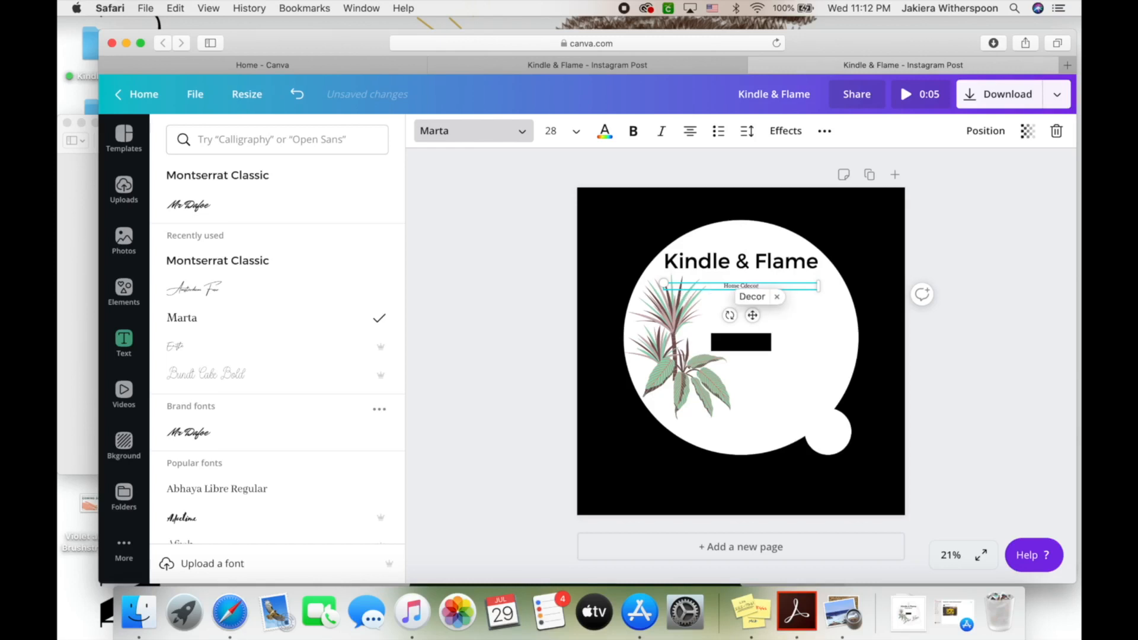
click(753, 297)
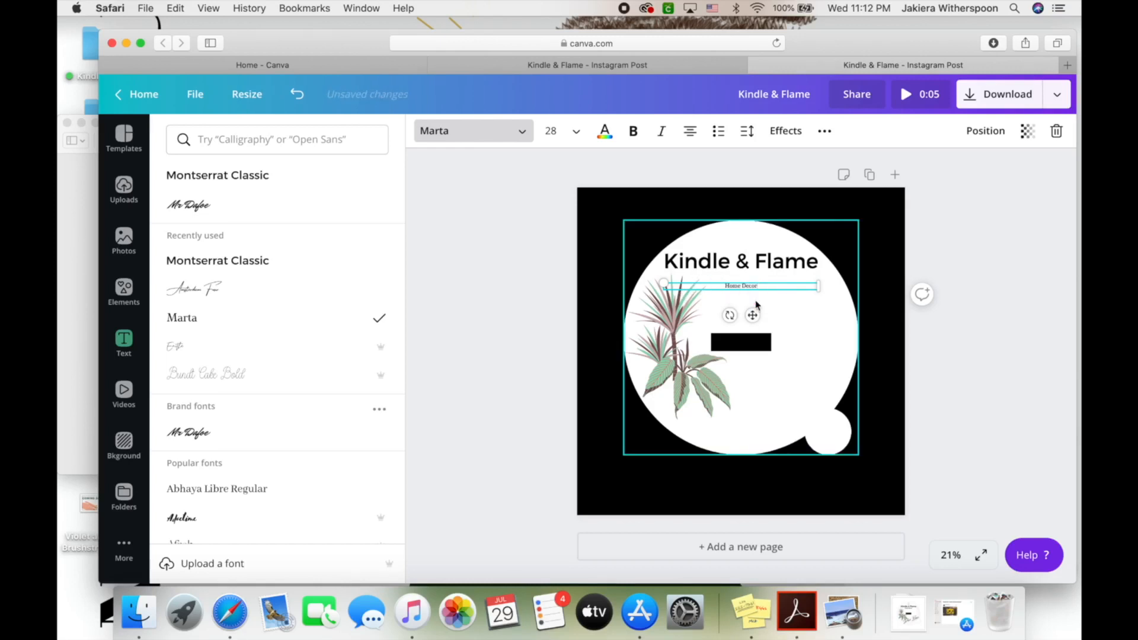
click(565, 136)
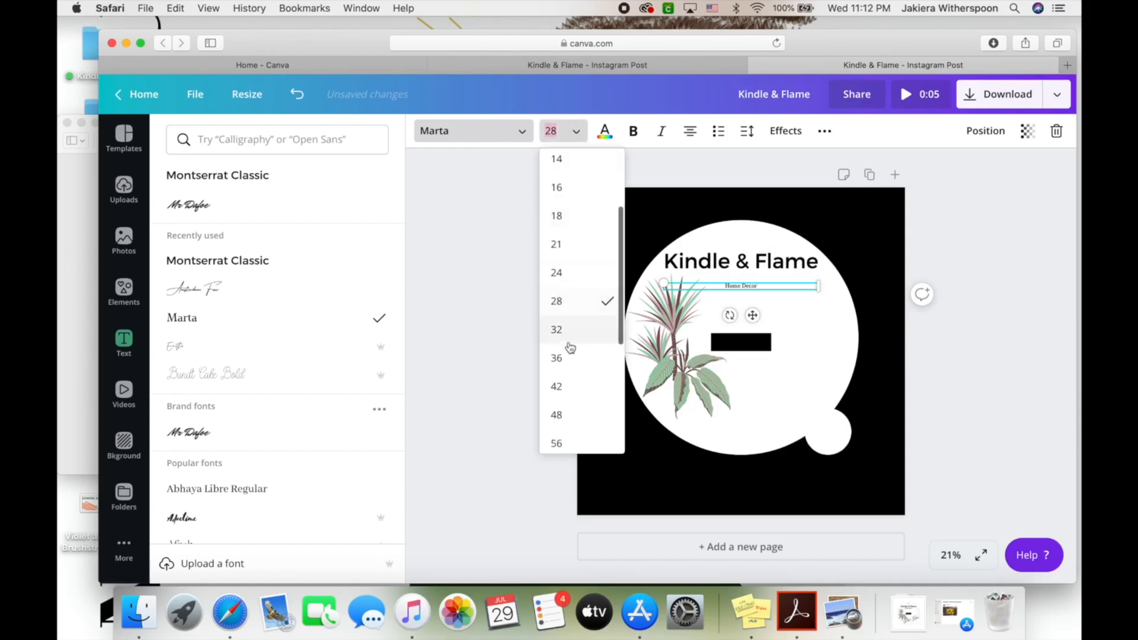
text(68.8)
click(515, 281)
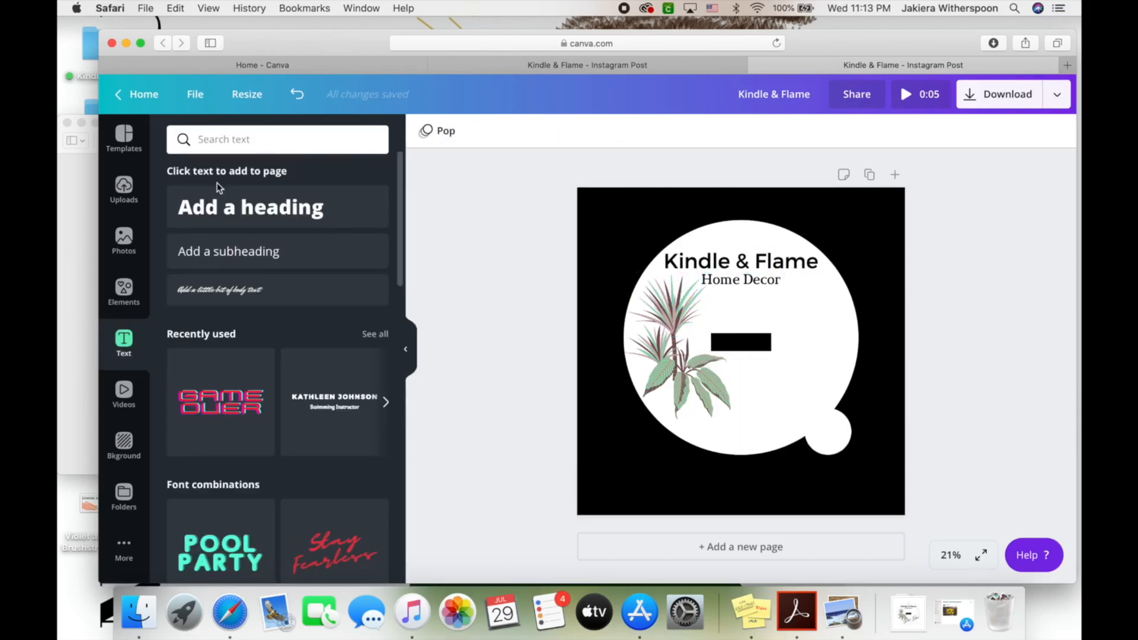
Add the uploaded triangle logo image from Uploads onto the badge
click(126, 187)
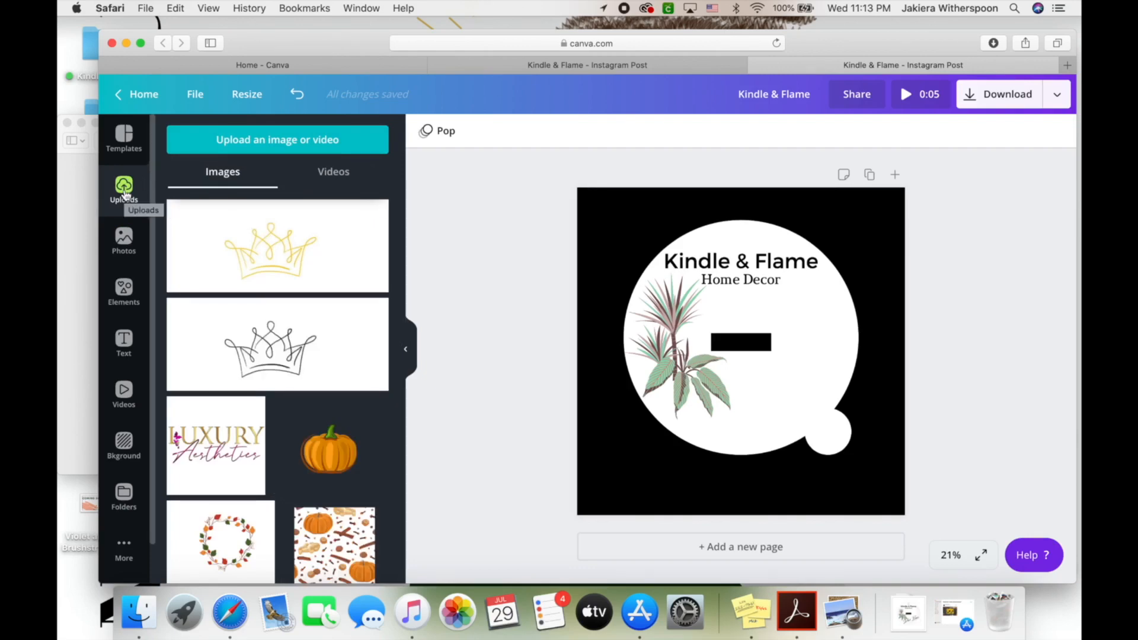
scroll(279, 423, down, 10)
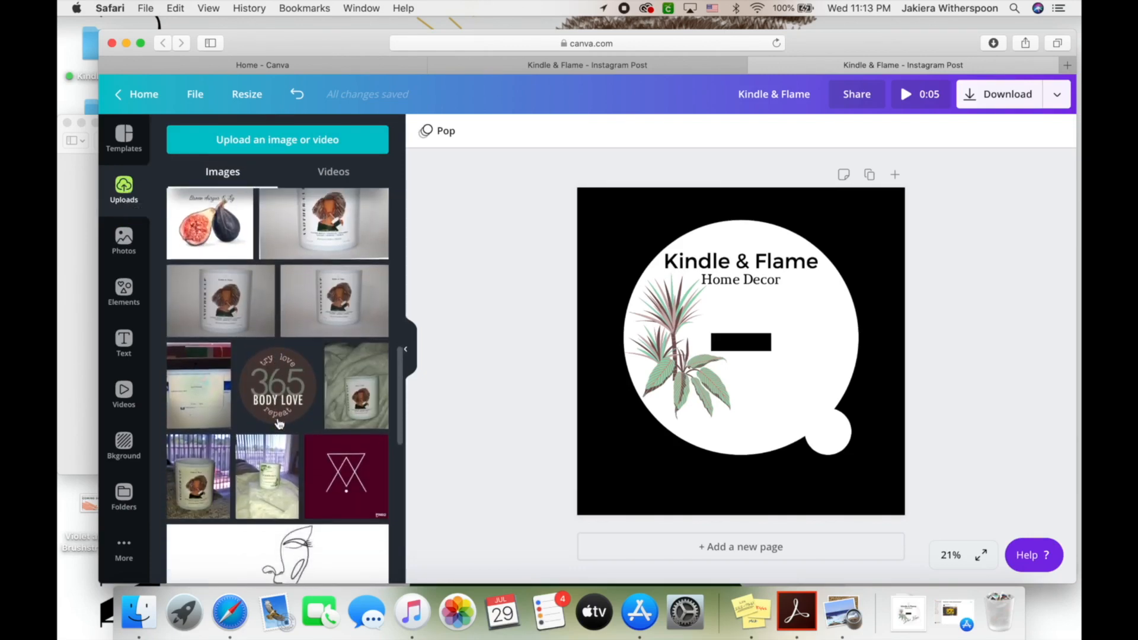
scroll(301, 250, up, 5)
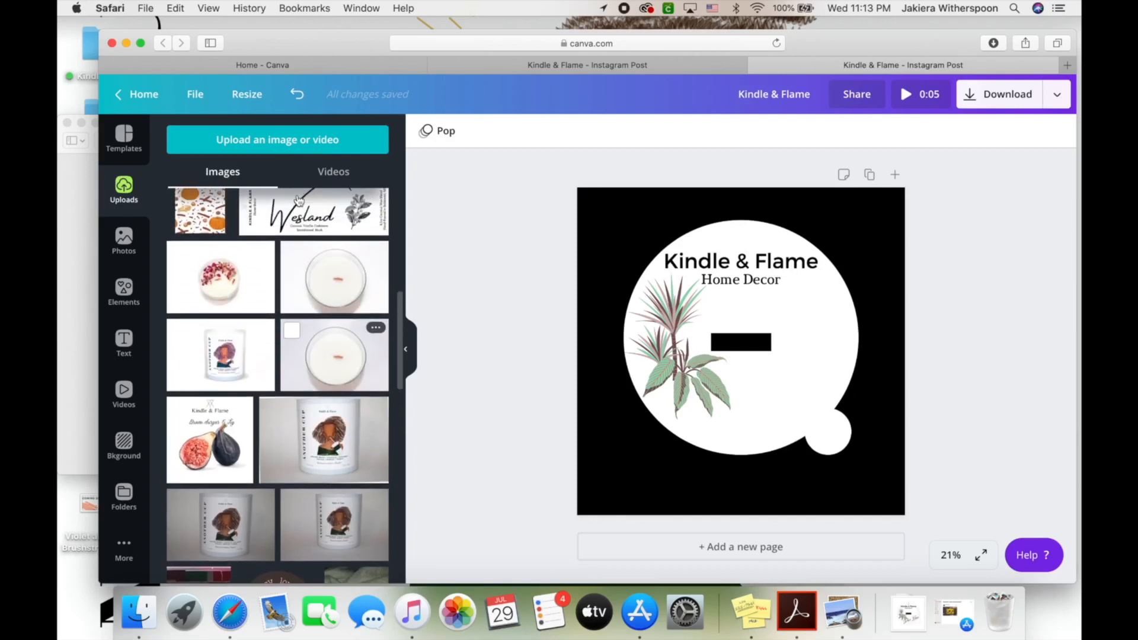
scroll(300, 252, up, 3)
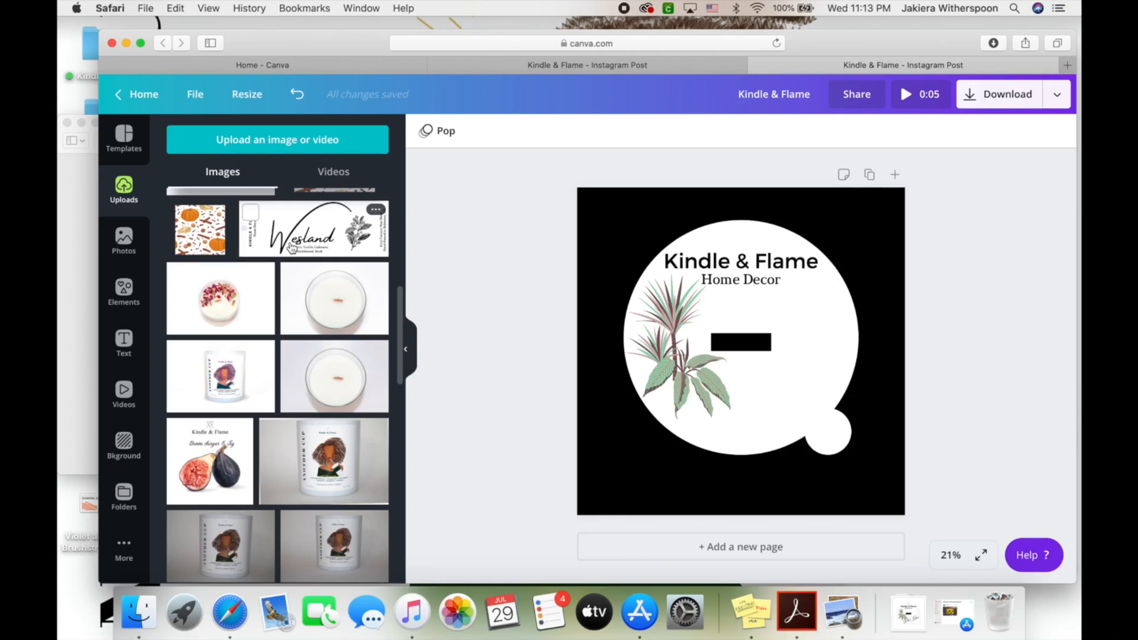
scroll(303, 311, down, 1)
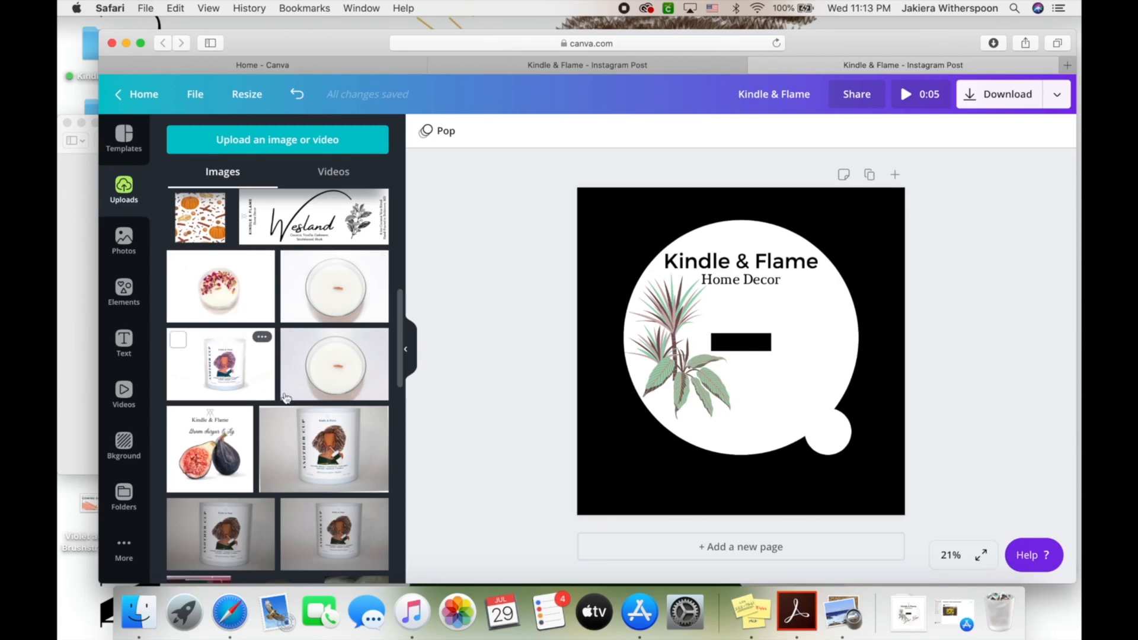
scroll(285, 420, down, 3)
scroll(288, 422, down, 10)
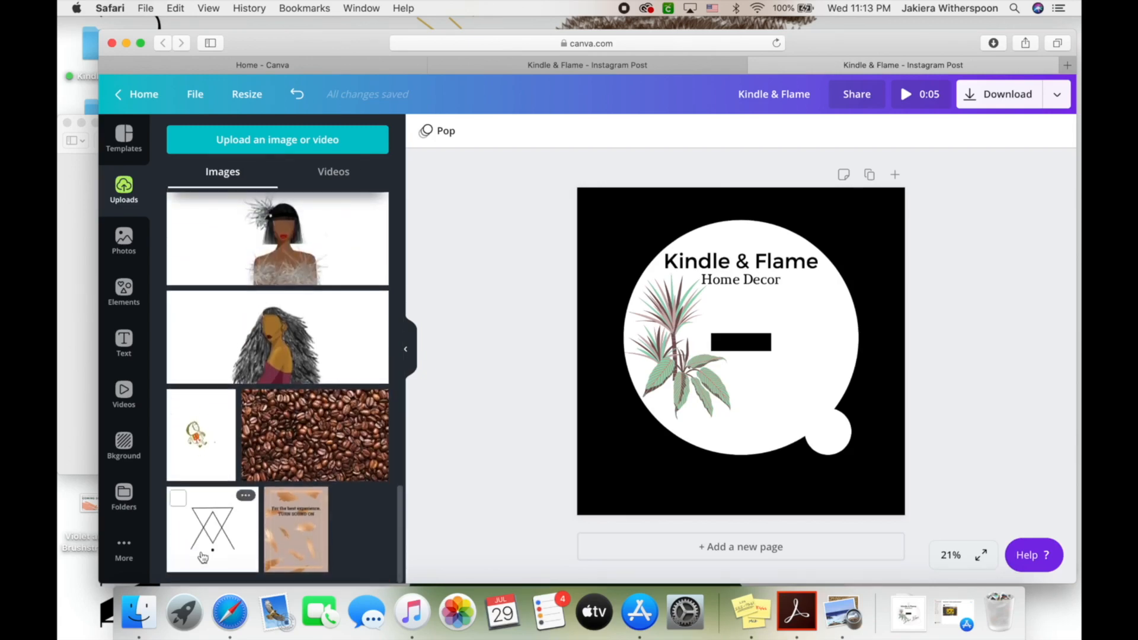
click(203, 552)
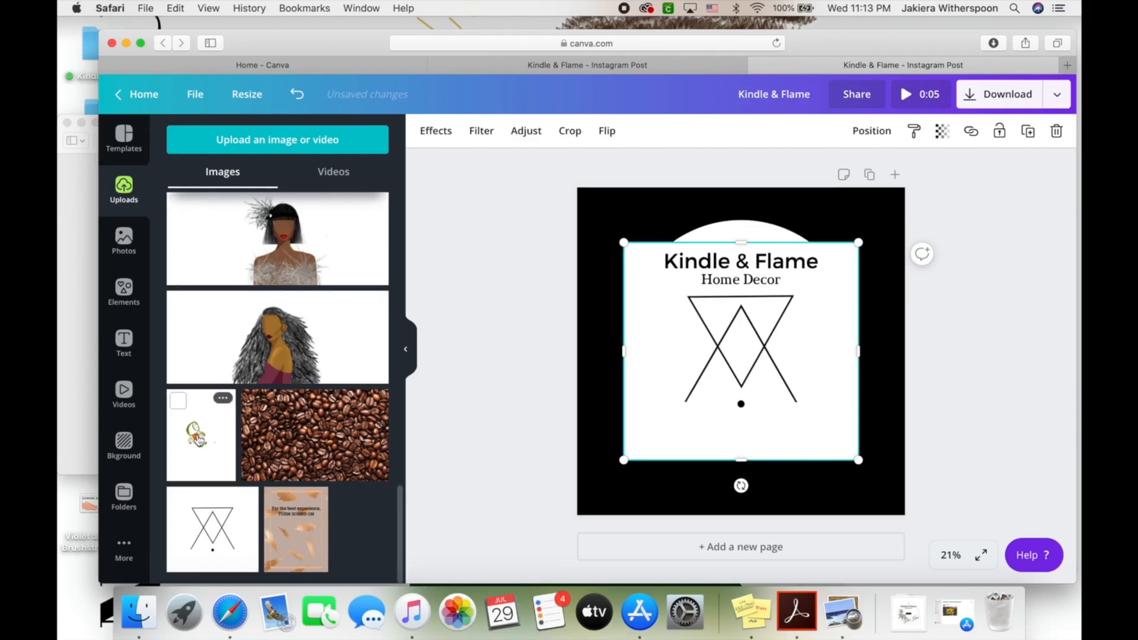
scroll(356, 326, up, 2)
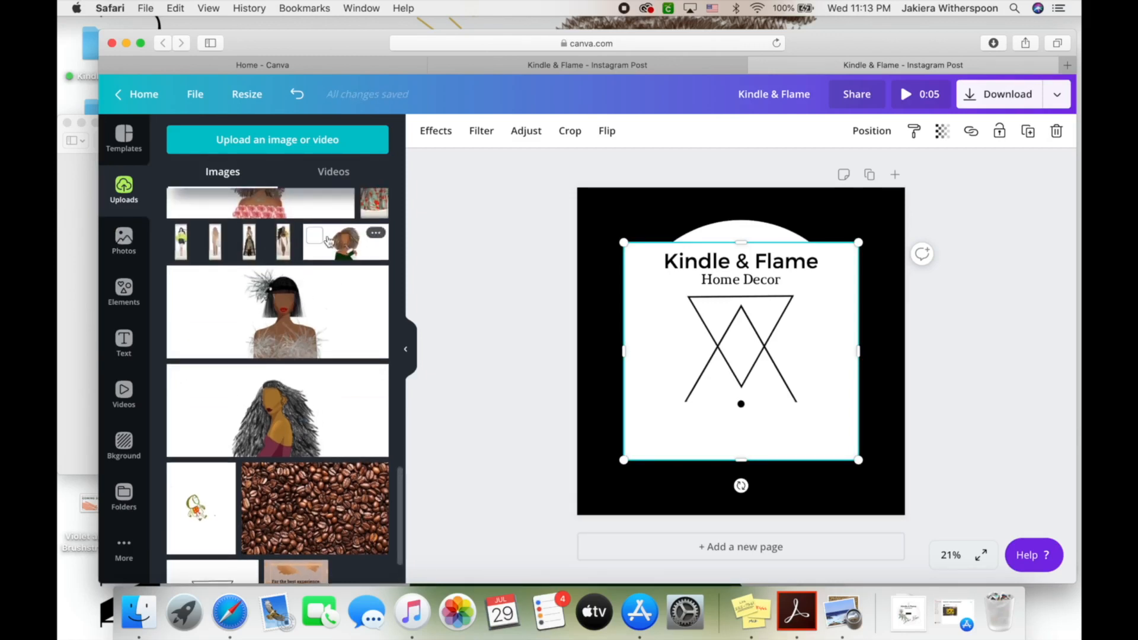
scroll(332, 308, up, 2)
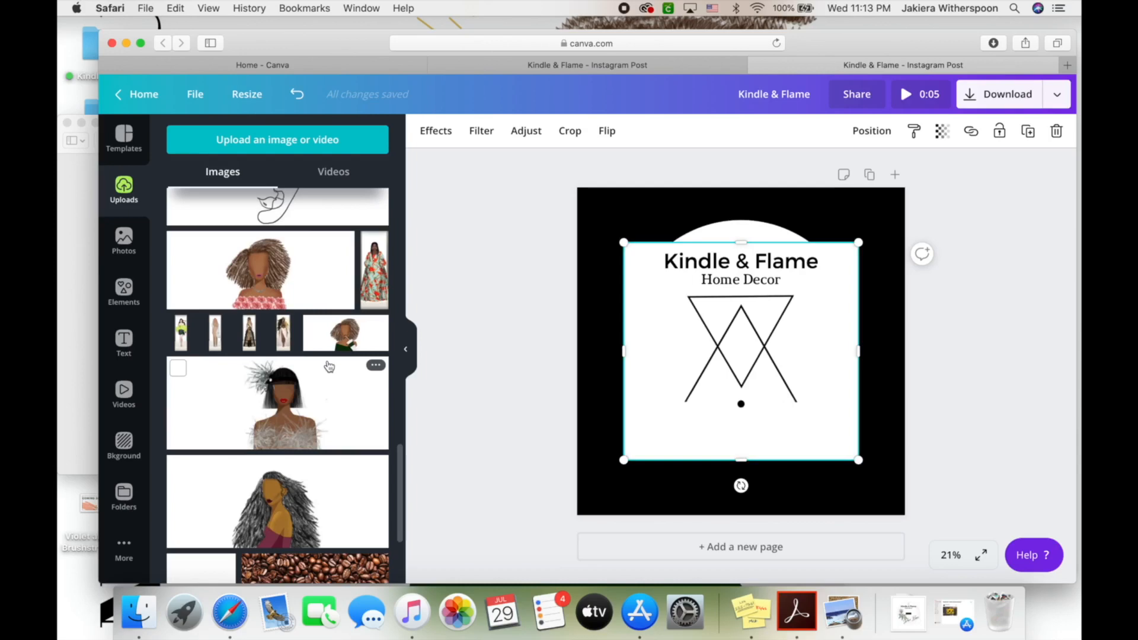
Shrink the triangle logo, move it over the circle, and remove its white background
click(125, 292)
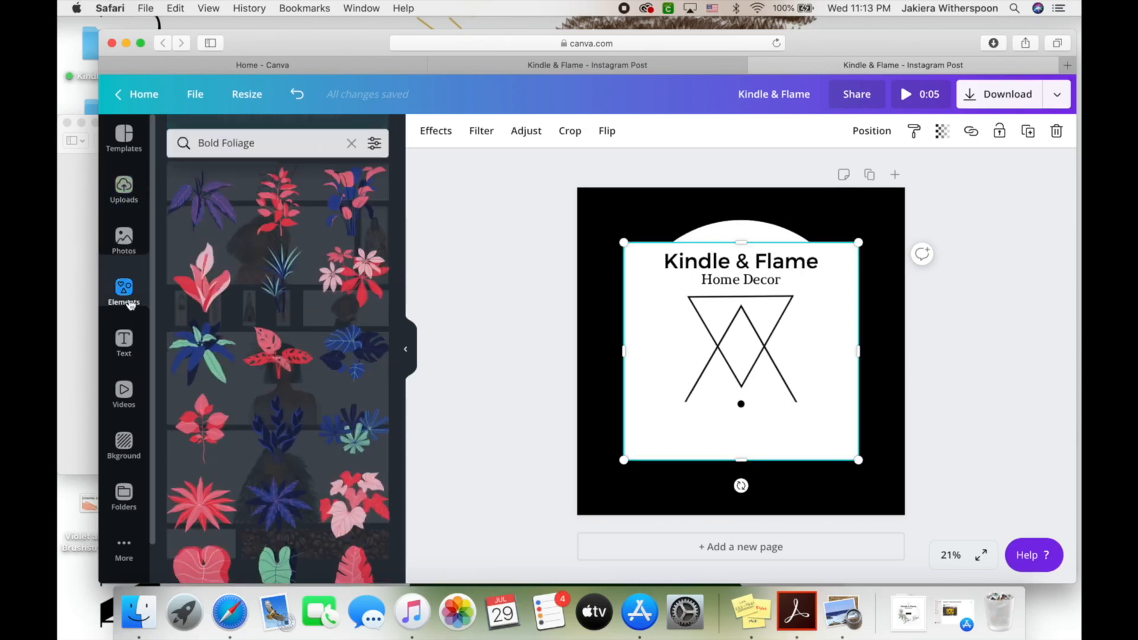
drag(624, 242, 732, 342)
drag(809, 388, 746, 325)
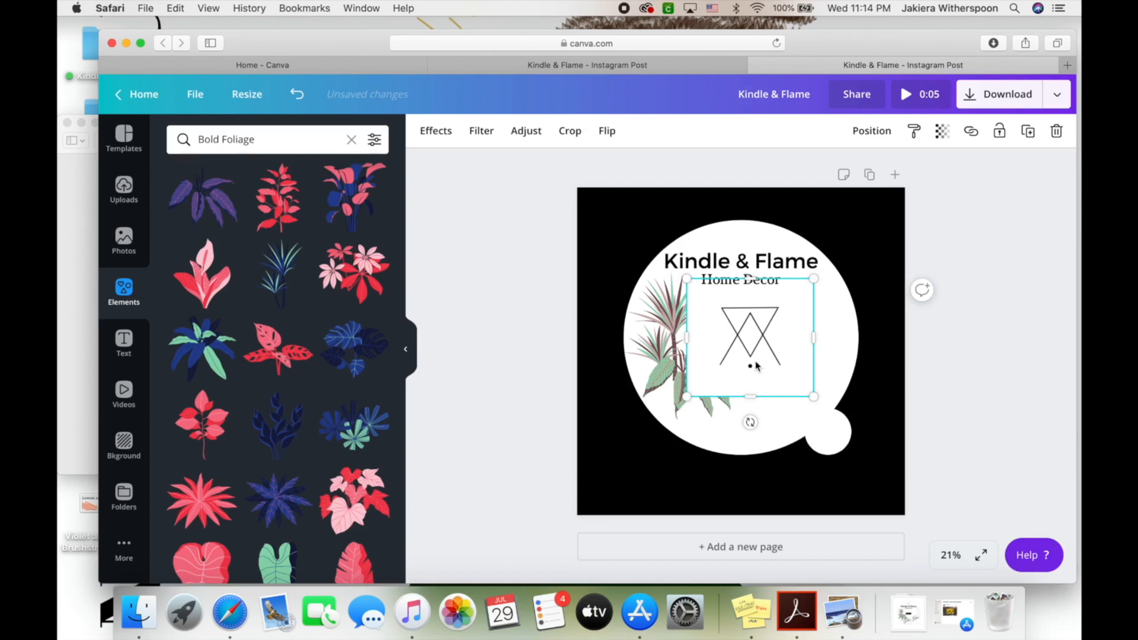
click(435, 132)
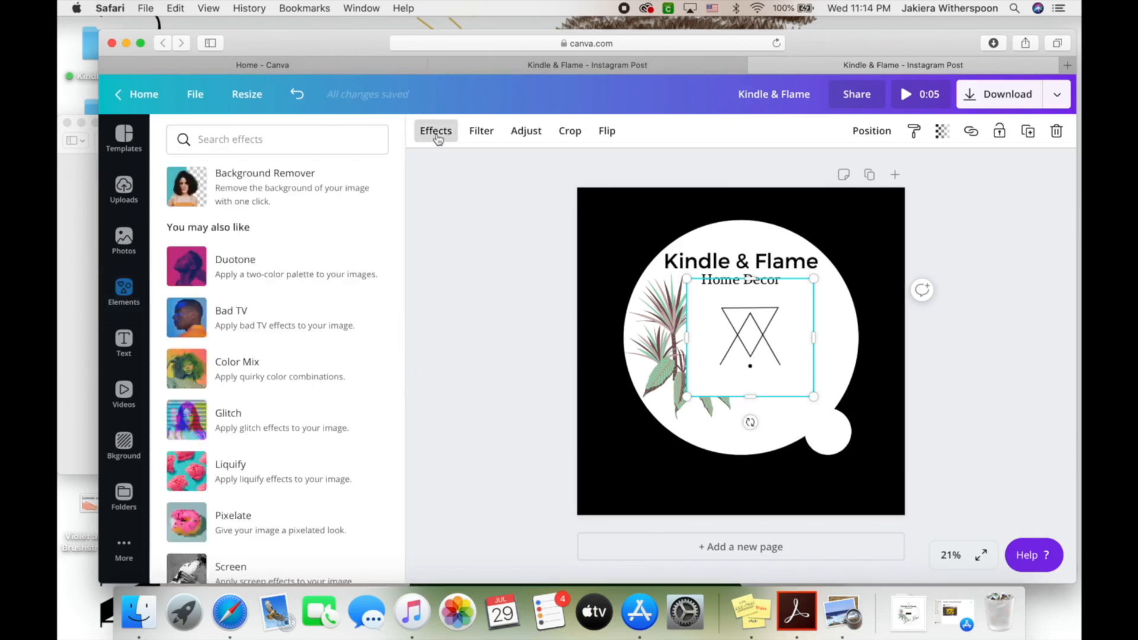
click(311, 189)
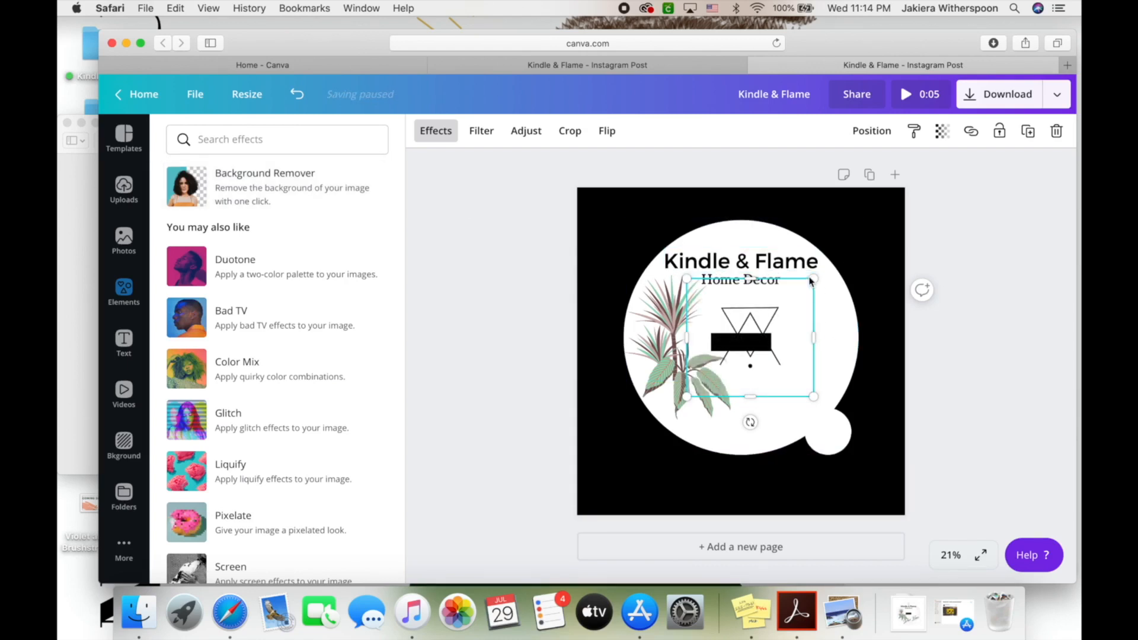
Shrink the logo further and centre it at the circle's top above 'Kindle & Flame'
drag(814, 278, 746, 342)
drag(727, 380, 745, 233)
click(745, 252)
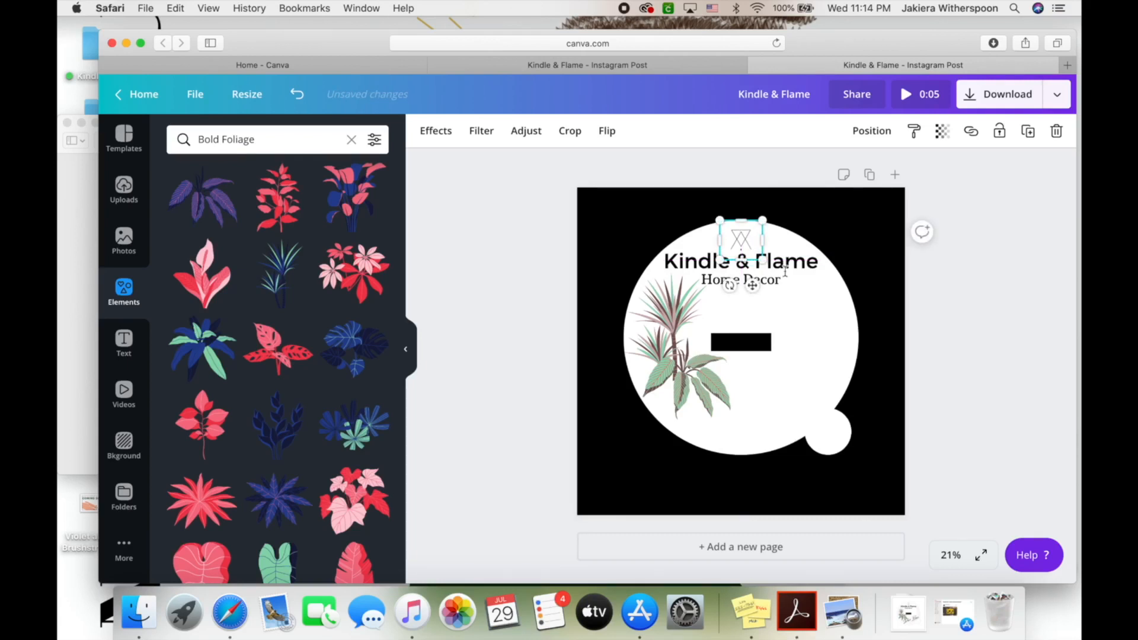
click(801, 304)
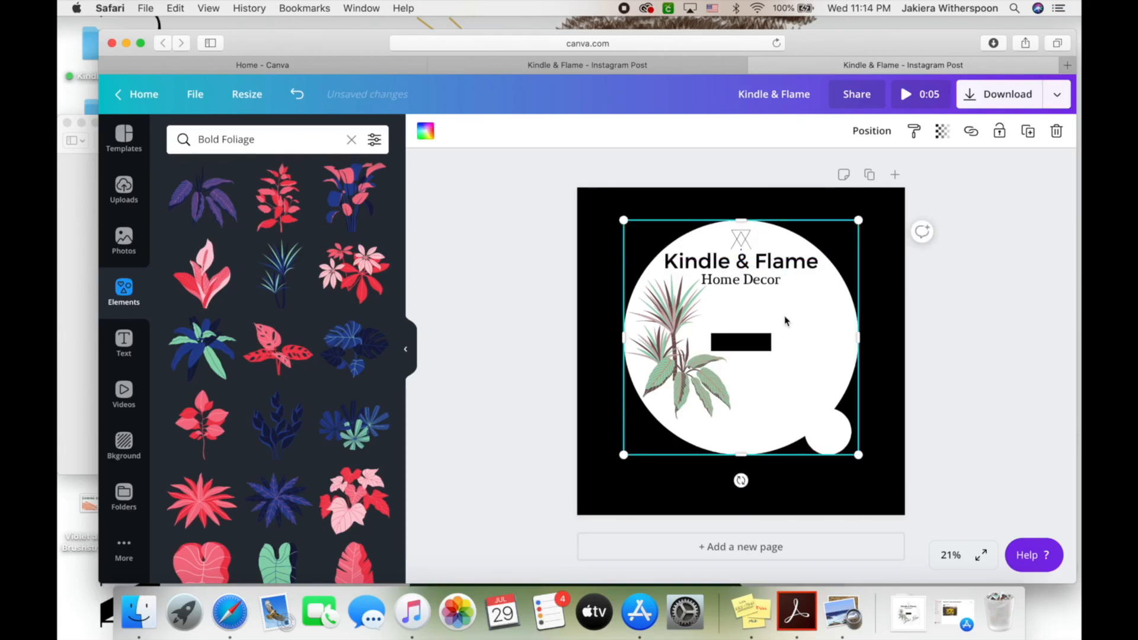
click(560, 353)
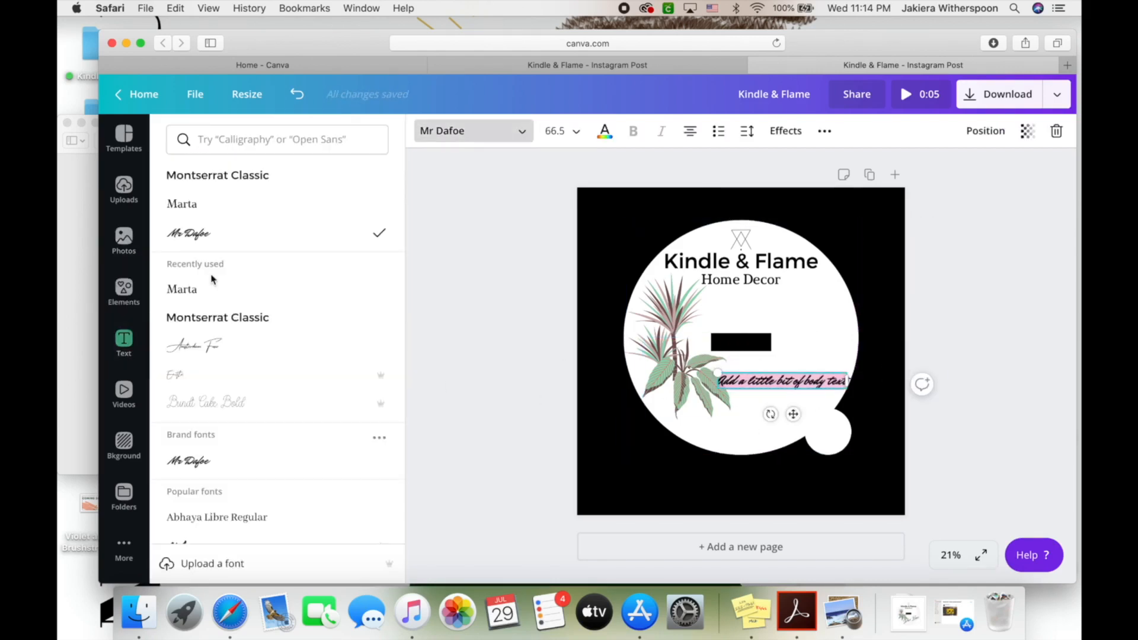
Tilt 'Desert Blossom' upward, resize it to 106, and place it at the circle's lower right
click(215, 346)
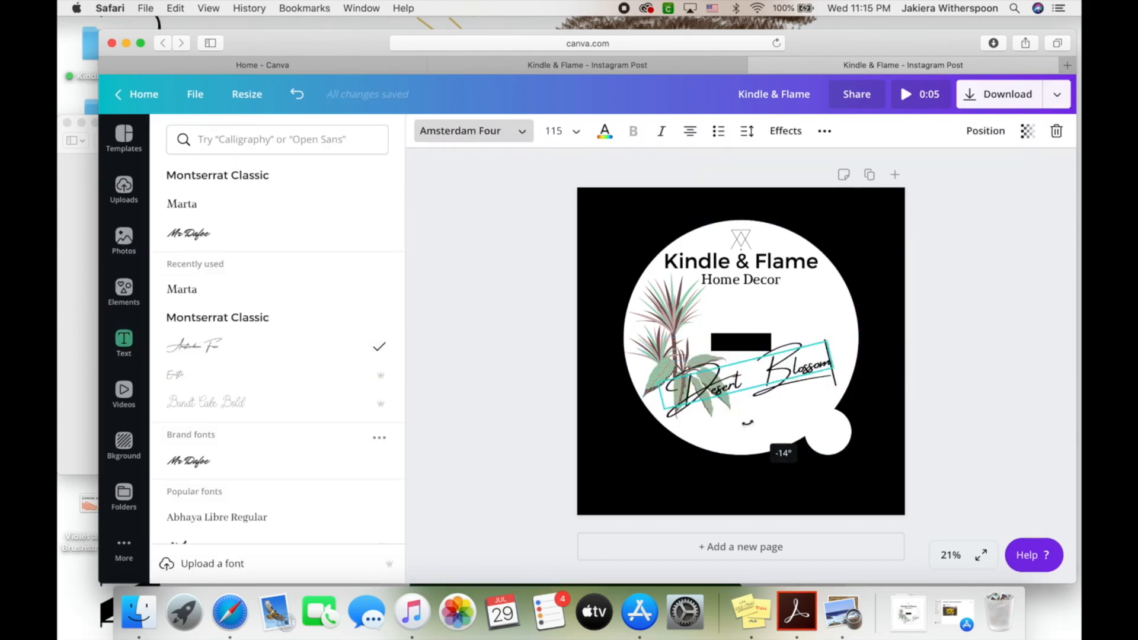
drag(794, 375, 800, 390)
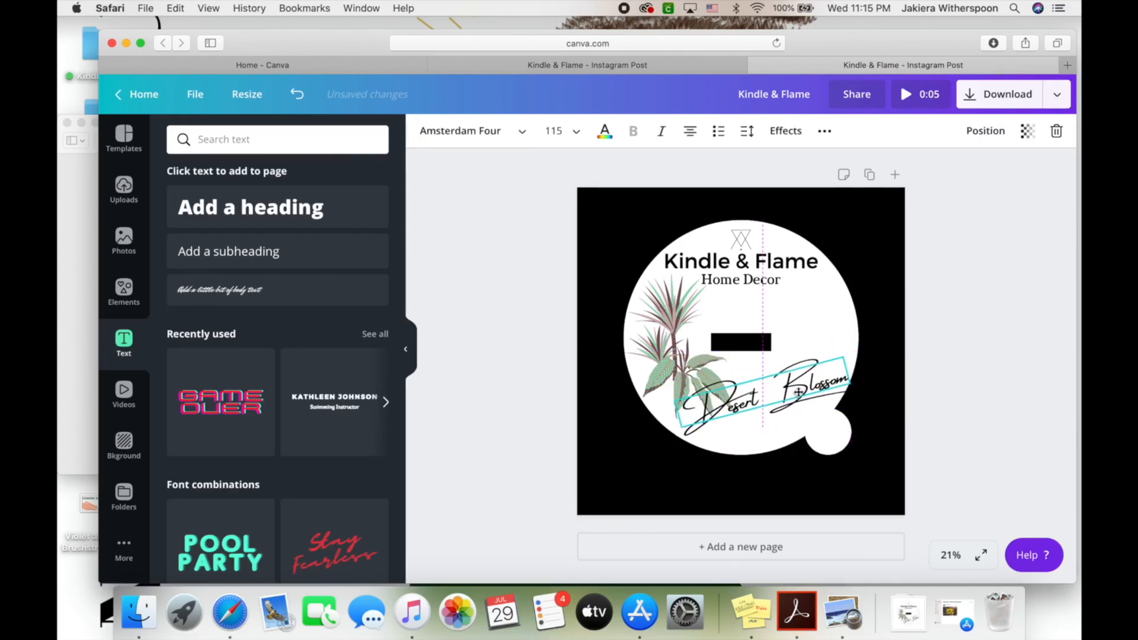
mouse_move(674, 400)
mouse_down()
mouse_move(665, 396)
mouse_move(679, 407)
mouse_up()
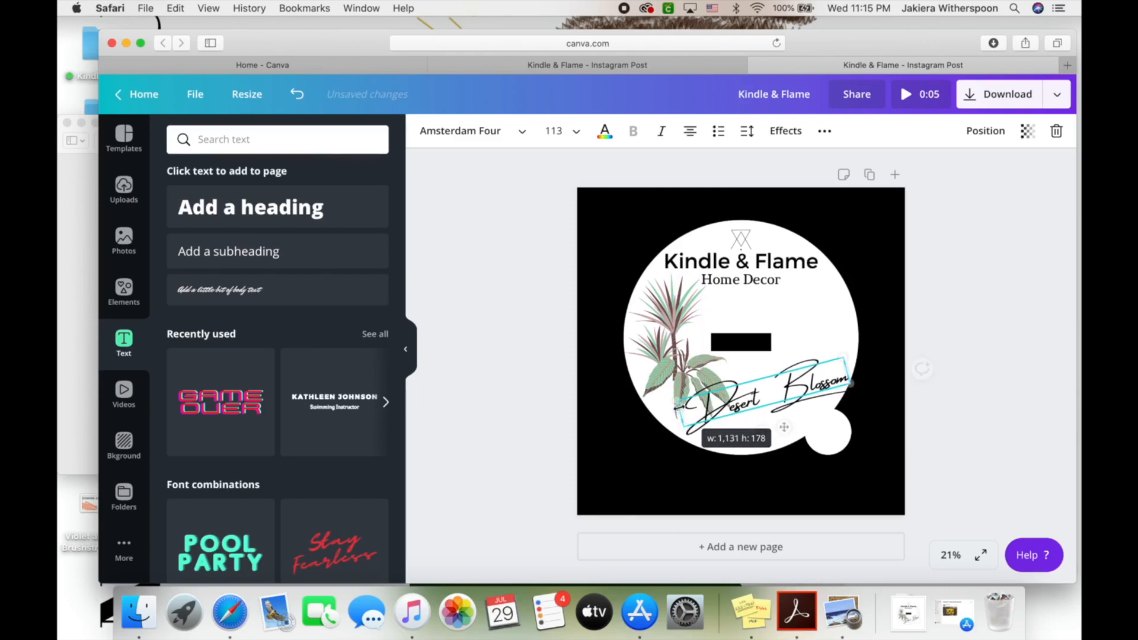
mouse_move(765, 438)
mouse_down()
mouse_move(764, 430)
mouse_move(770, 437)
mouse_move(763, 429)
mouse_move(835, 408)
mouse_move(778, 442)
mouse_up()
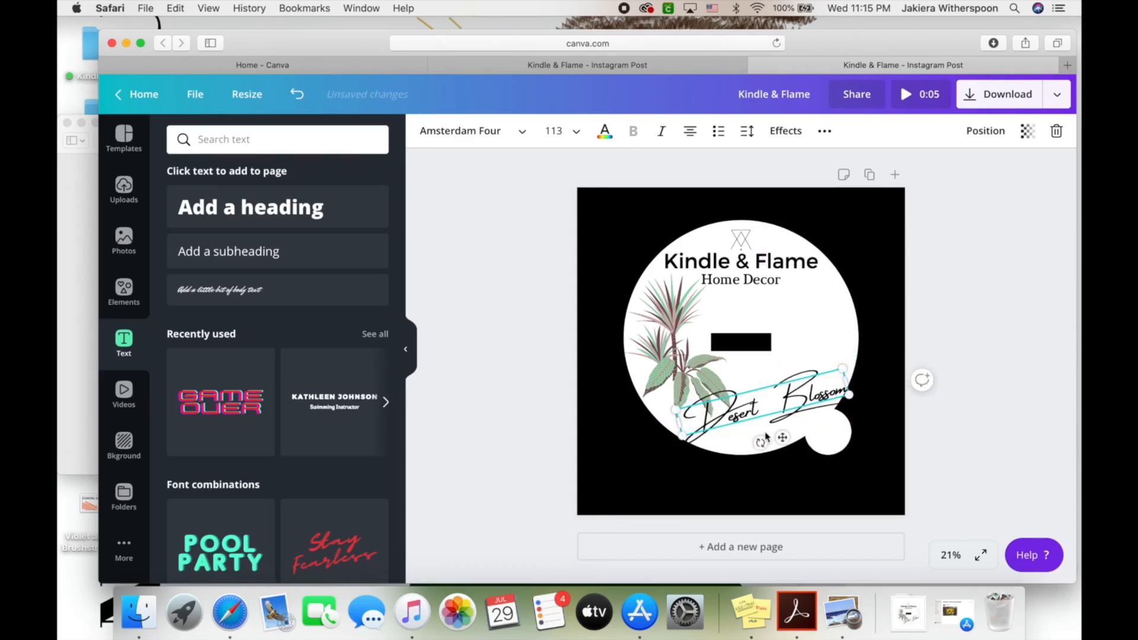
mouse_move(682, 435)
mouse_down()
mouse_move(709, 428)
mouse_move(690, 433)
mouse_up()
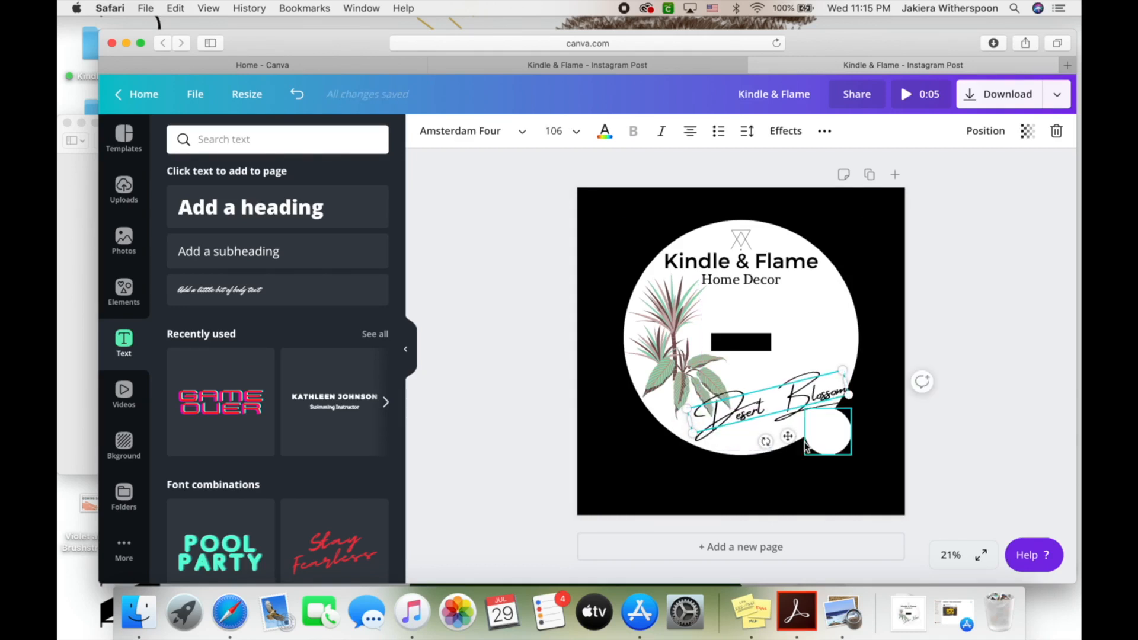
drag(788, 437, 781, 437)
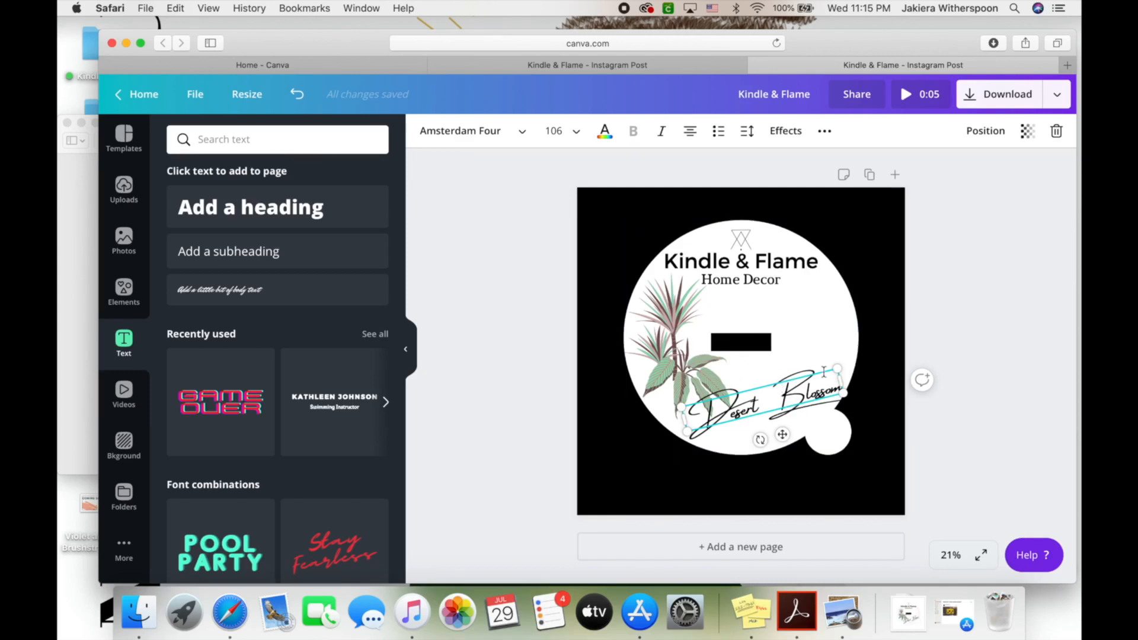
click(971, 329)
Nudge the foliage plant slightly up and left beside the Desert Blossom text
click(736, 415)
click(692, 374)
drag(693, 374, 687, 368)
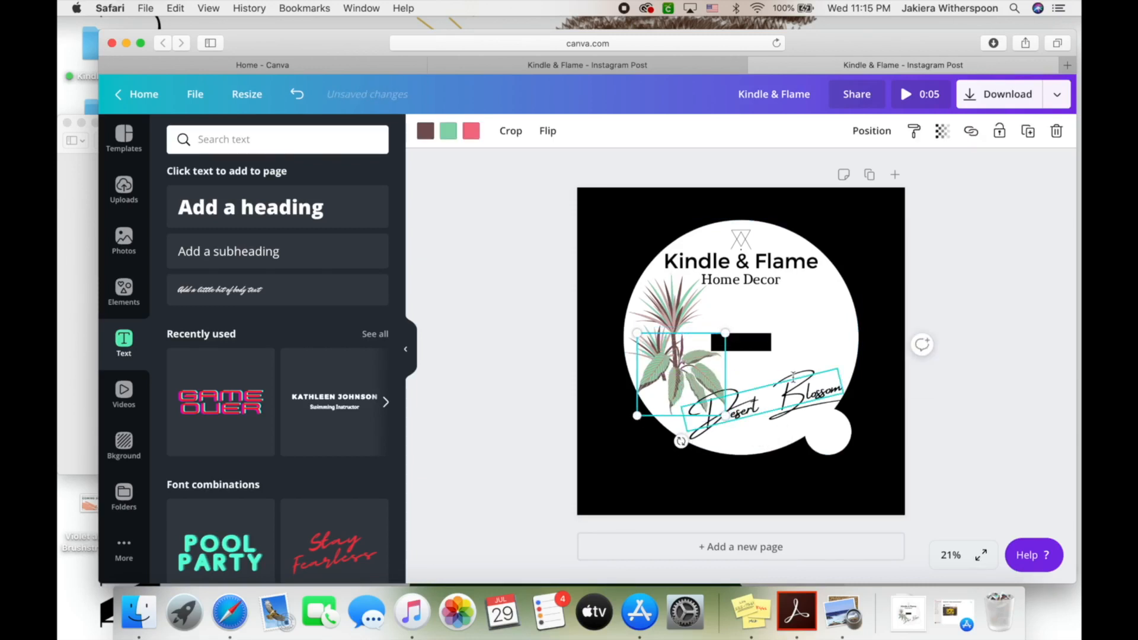
click(838, 343)
click(813, 355)
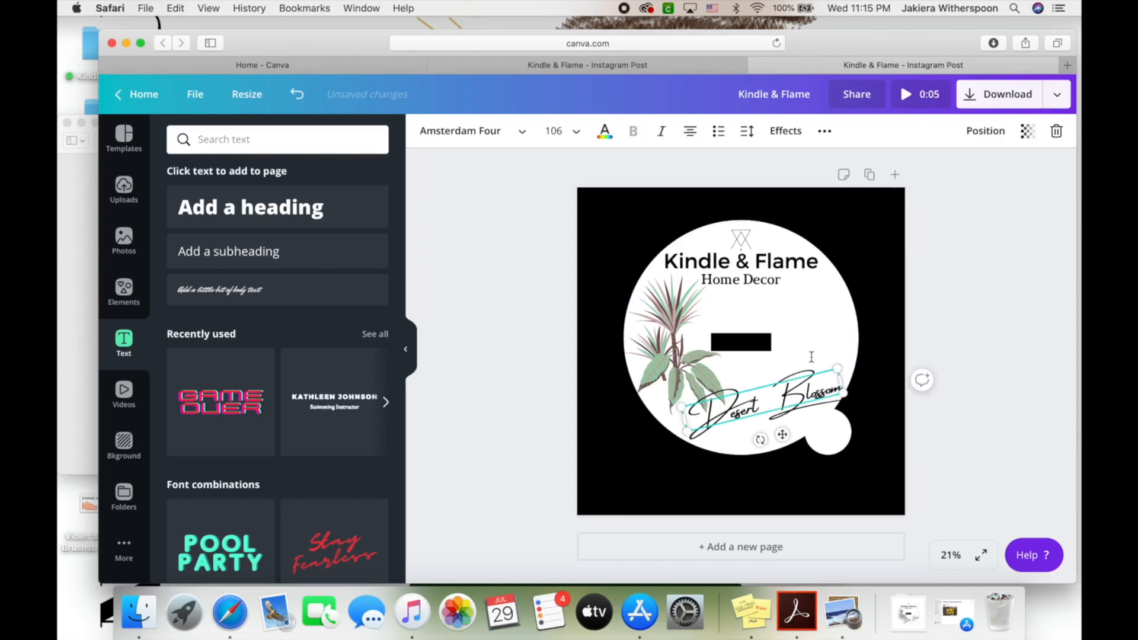
click(818, 321)
click(609, 335)
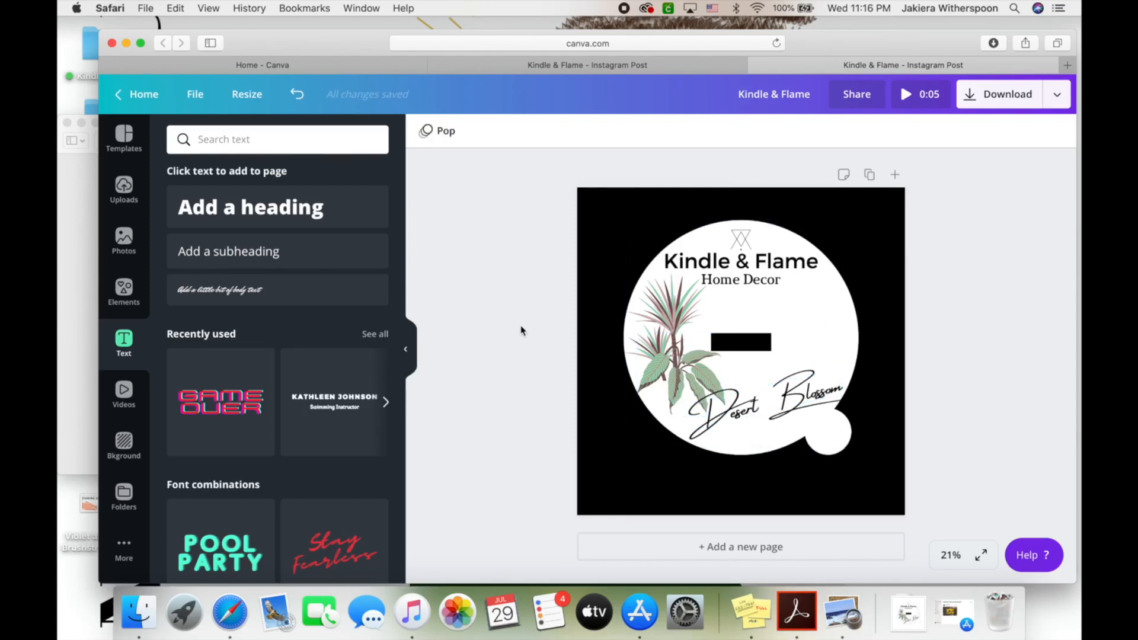
Add the dashed sunburst circle from Elements, enlarged and centred over the white circle
click(124, 289)
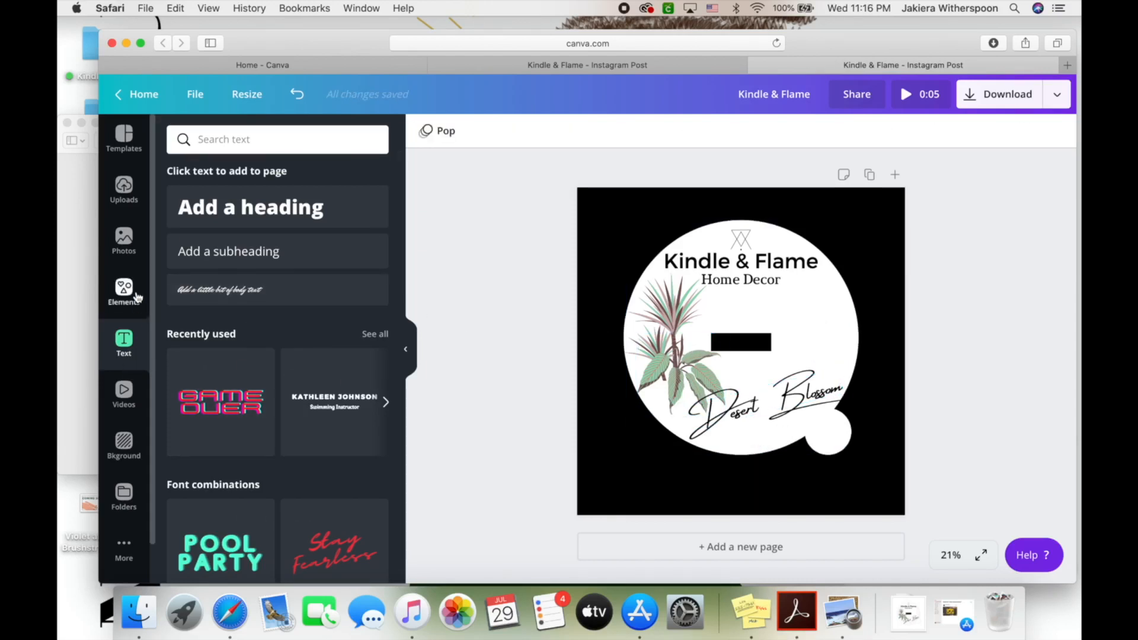
scroll(307, 395, down, 10)
scroll(307, 394, down, 12)
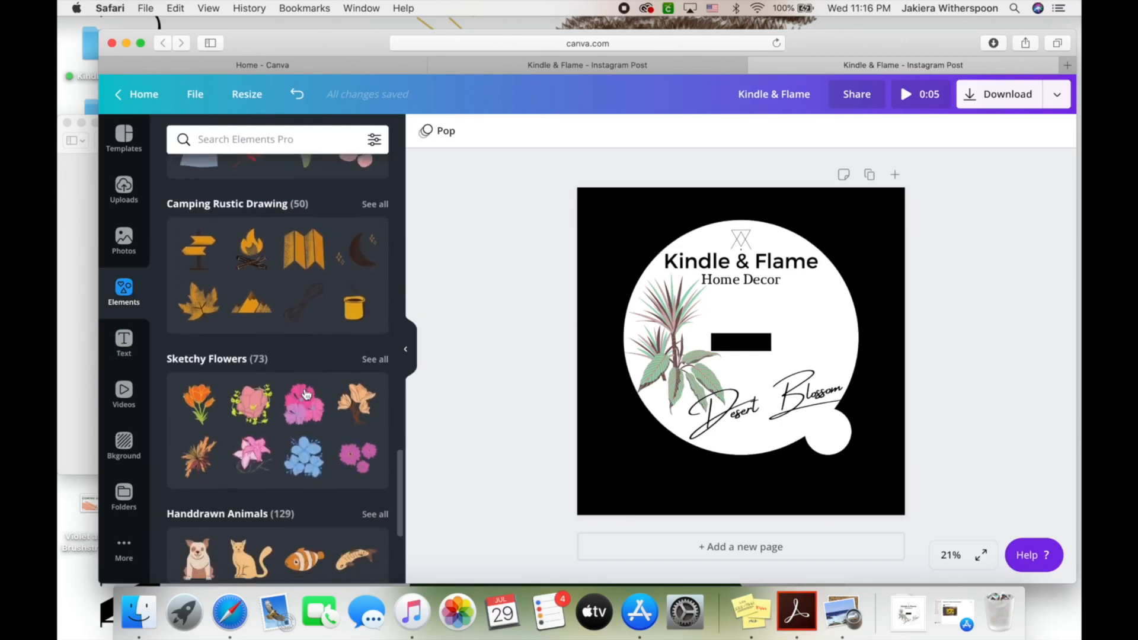
scroll(307, 394, down, 14)
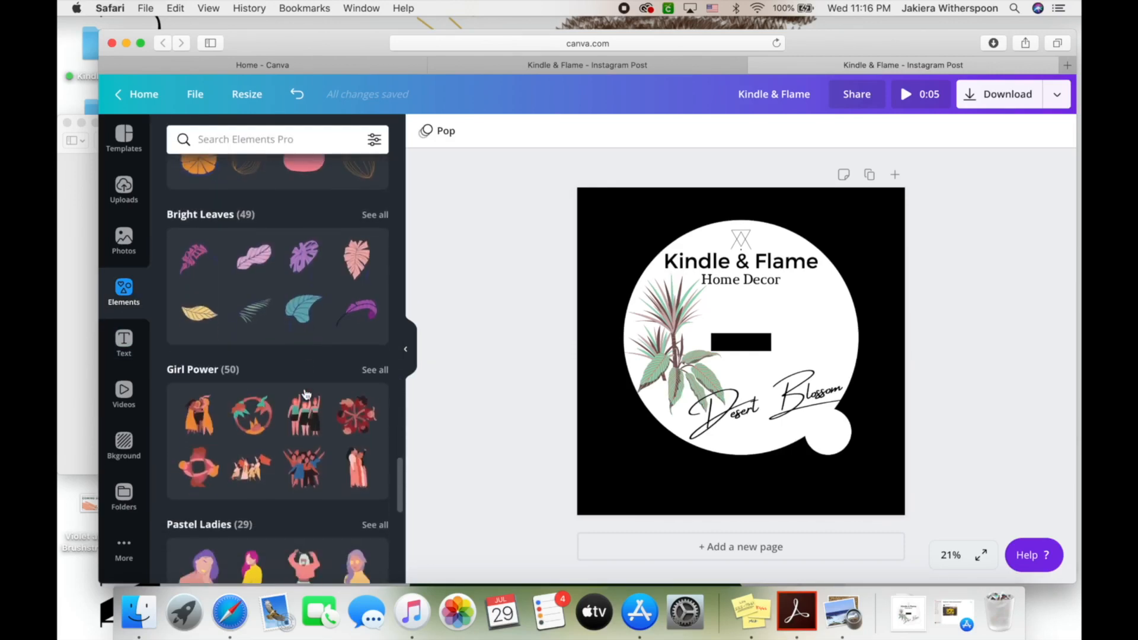
scroll(307, 391, down, 12)
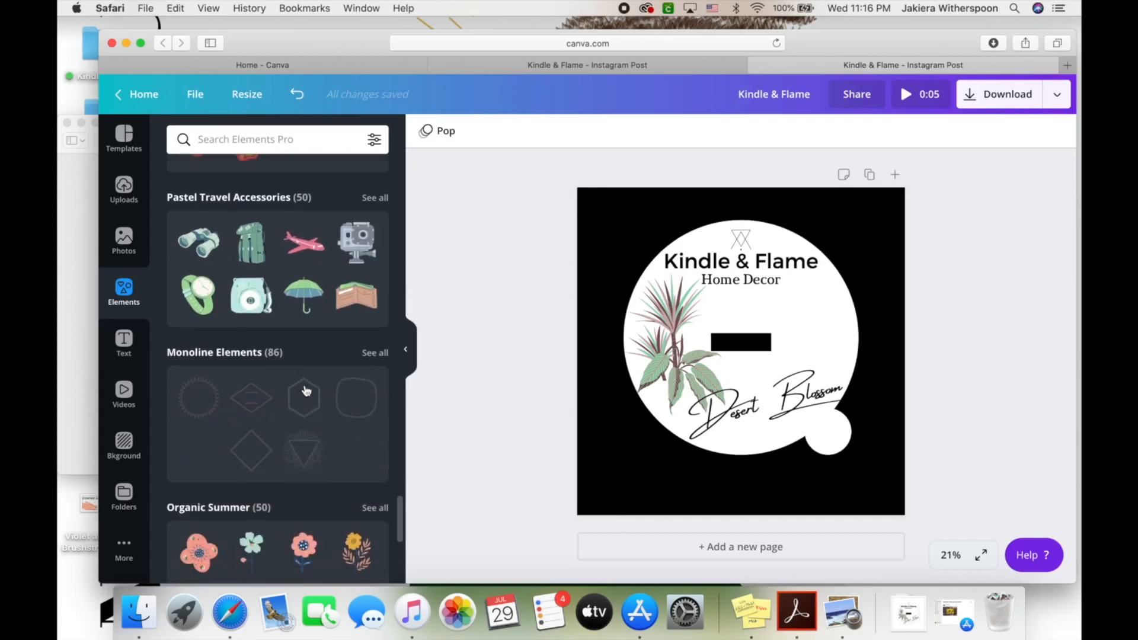
scroll(307, 391, up, 5)
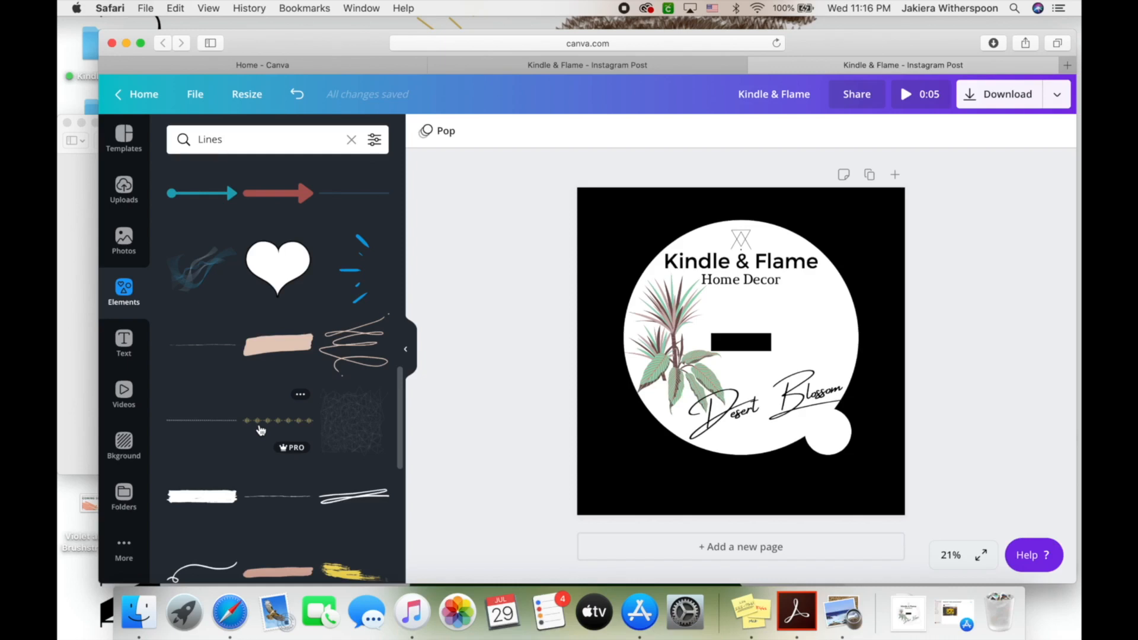
scroll(233, 476, down, 5)
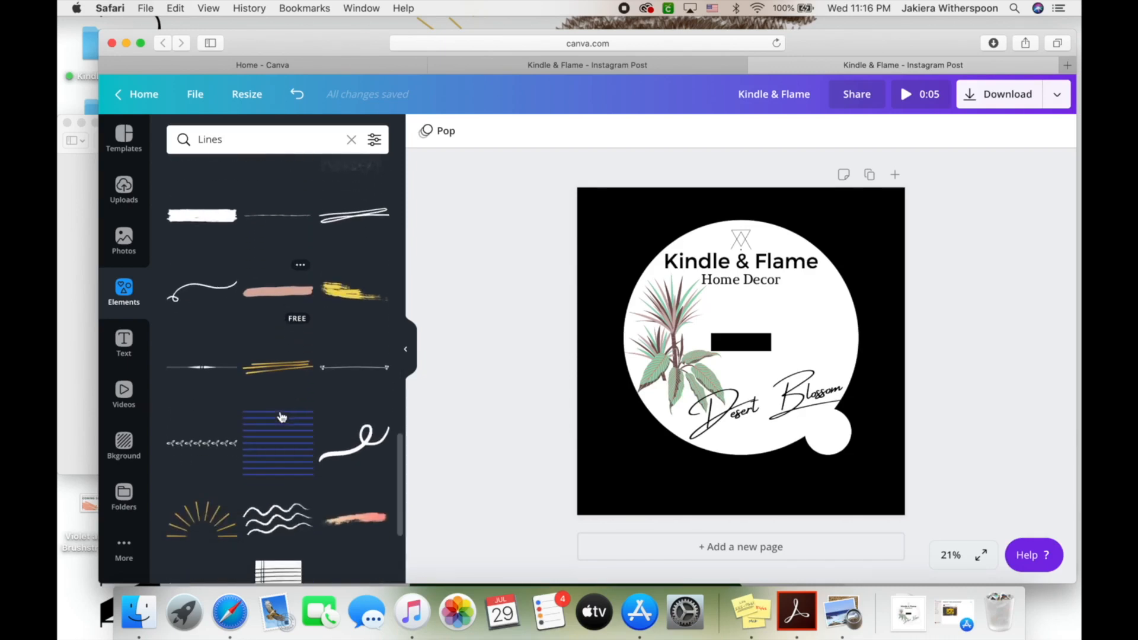
scroll(282, 417, down, 10)
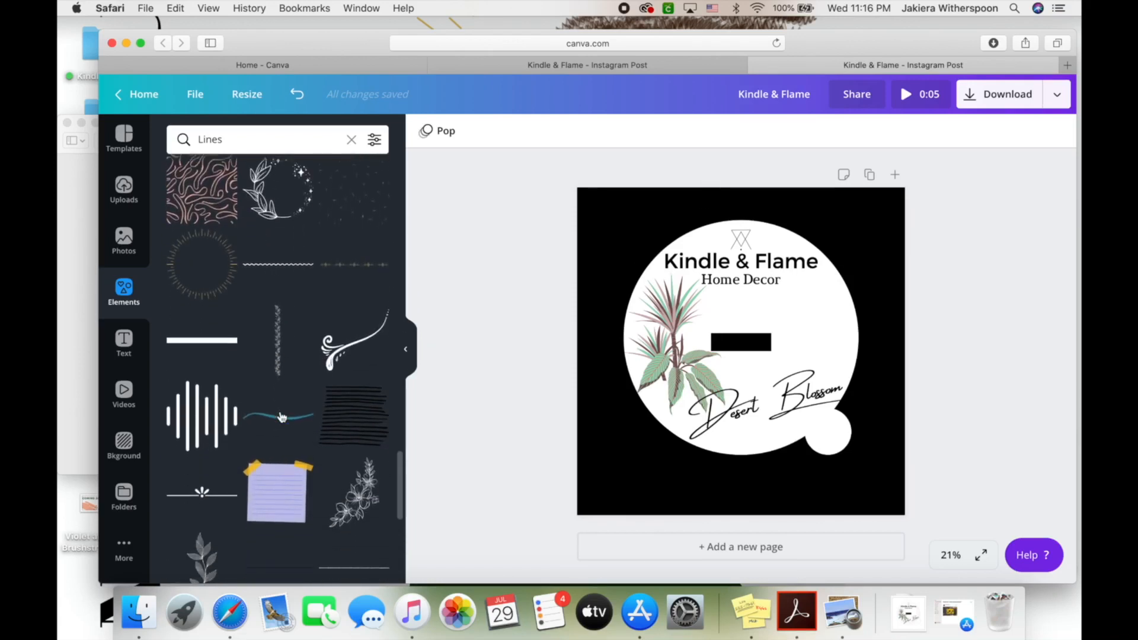
scroll(281, 417, down, 10)
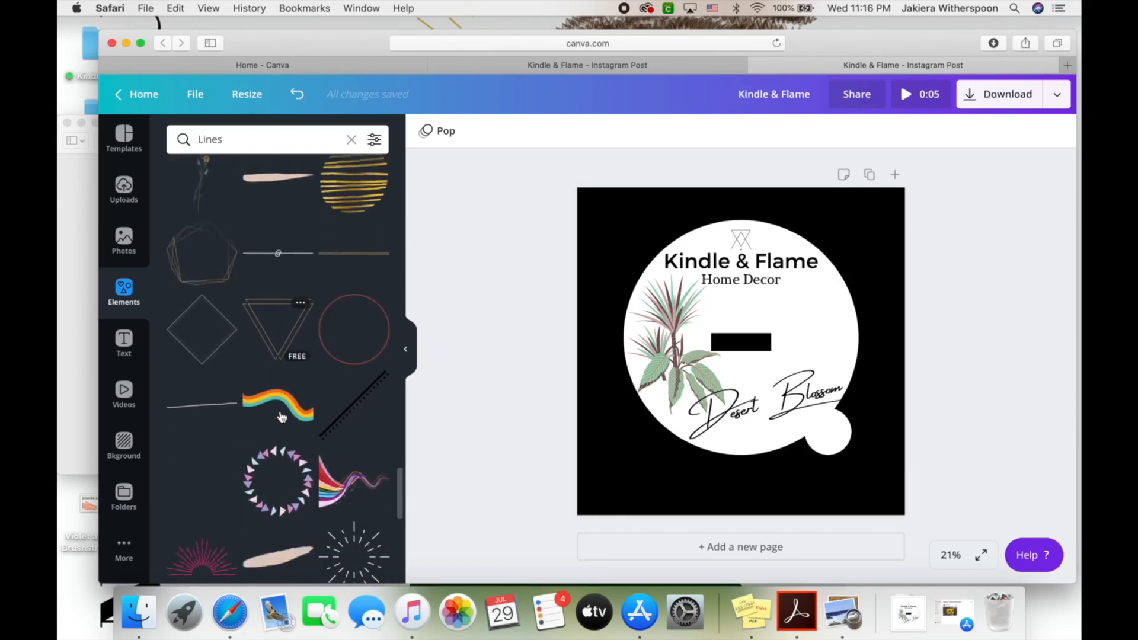
scroll(282, 417, down, 10)
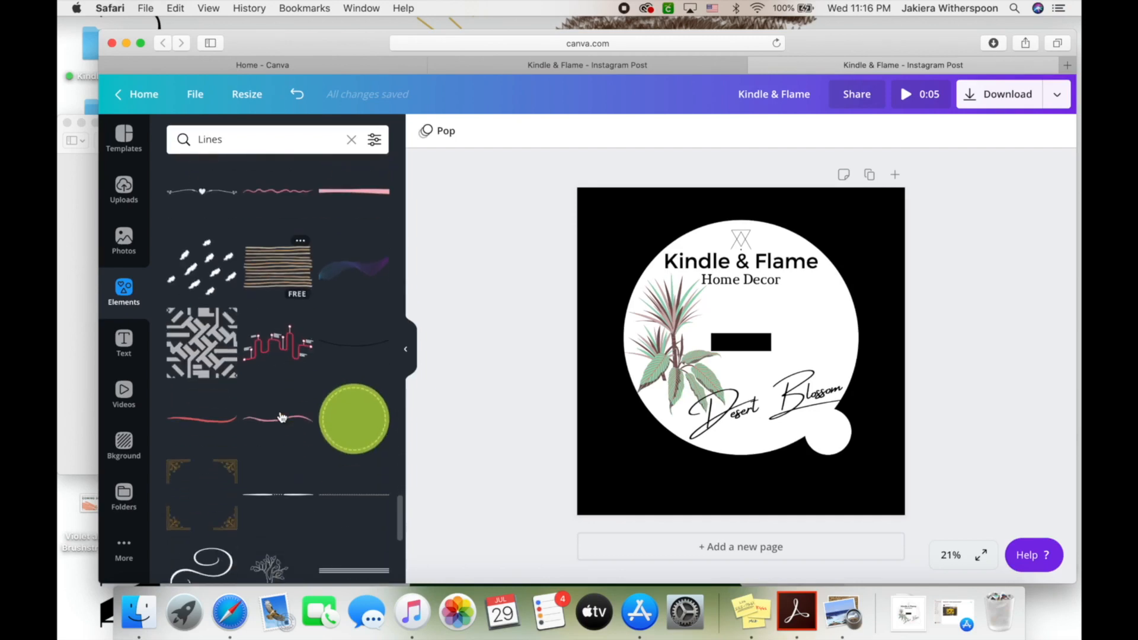
scroll(281, 416, down, 10)
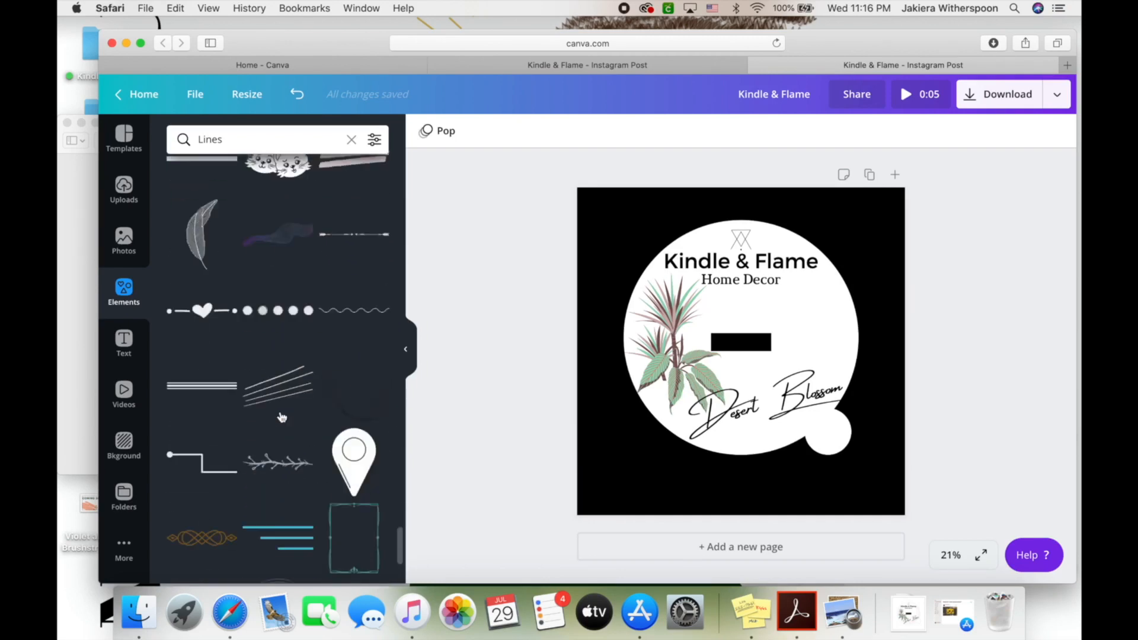
scroll(281, 417, down, 6)
click(277, 353)
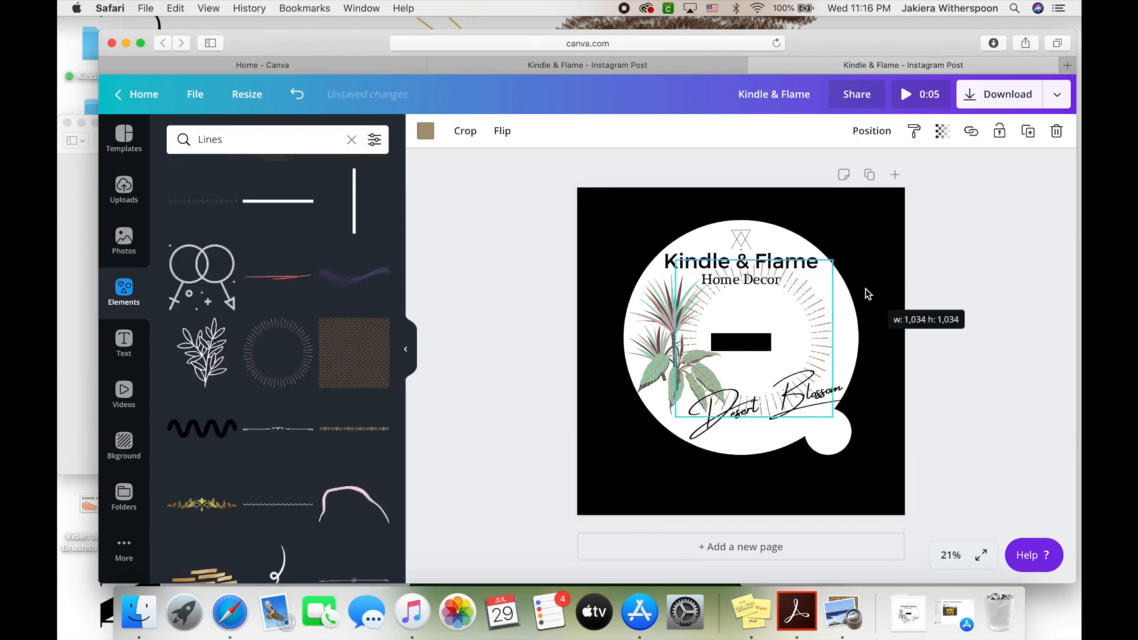
drag(839, 238, 854, 222)
drag(795, 320, 791, 326)
Recolour the sunburst light pink and send it backward behind the logo text
click(425, 131)
click(335, 272)
click(180, 198)
drag(205, 255, 195, 247)
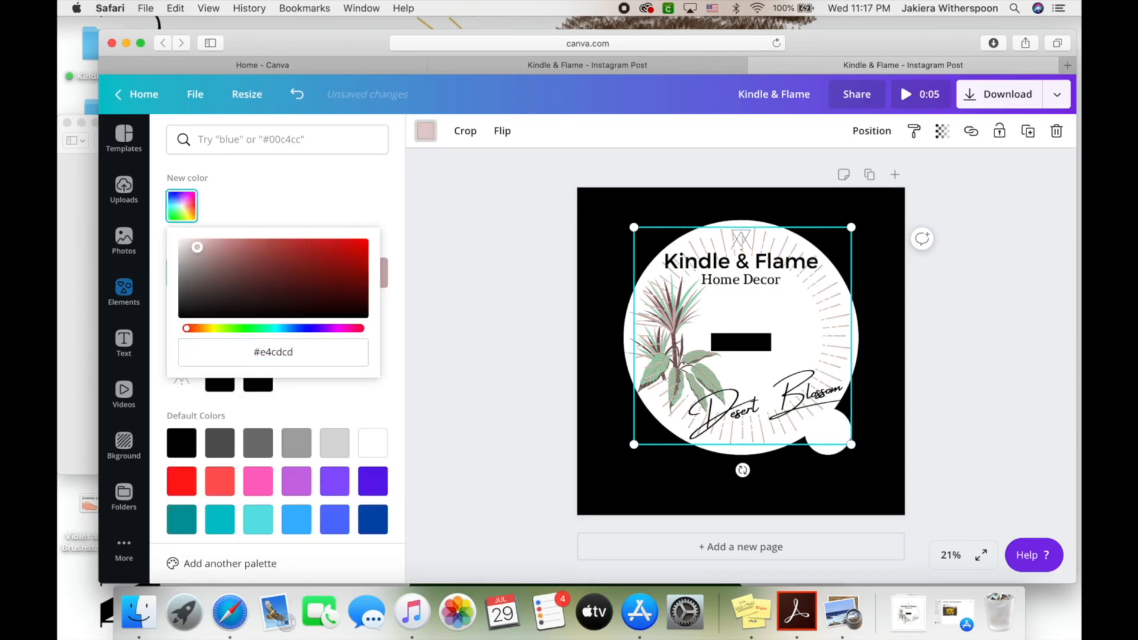
click(872, 131)
click(822, 174)
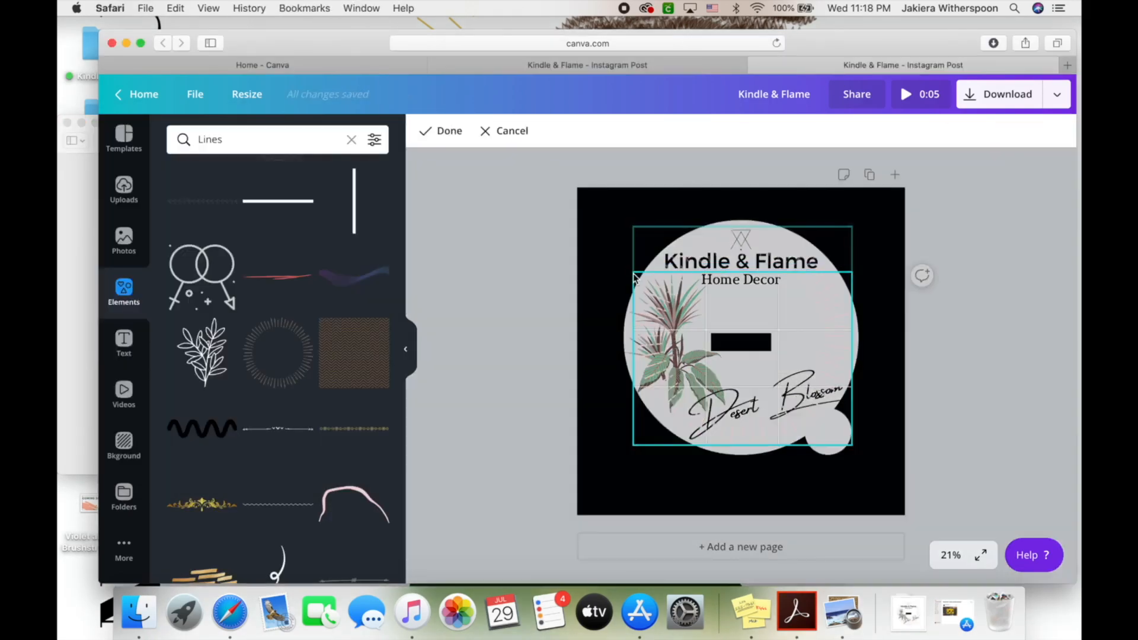
Crop the sunburst's top edge, then enlarge it slightly and re-centre it on the circle
drag(634, 273, 633, 272)
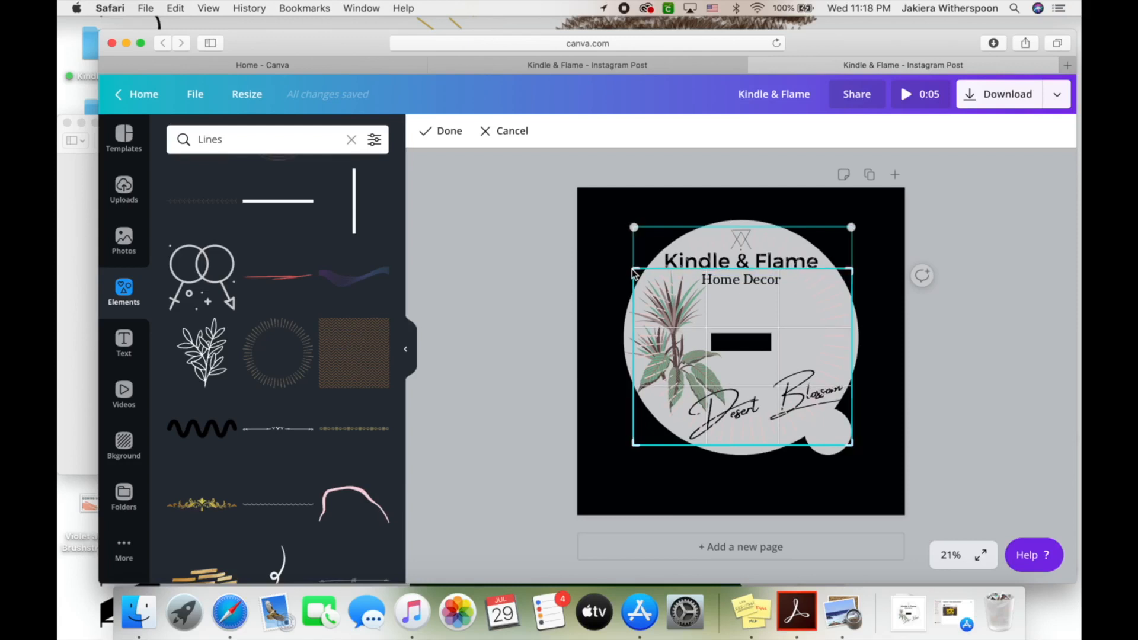
click(436, 131)
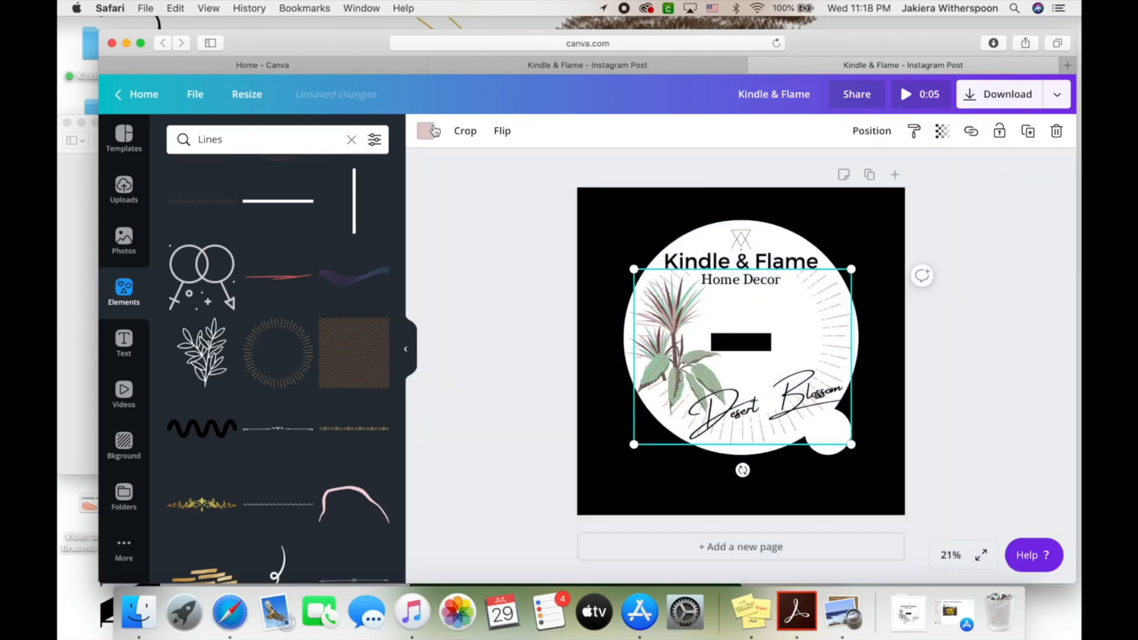
click(485, 289)
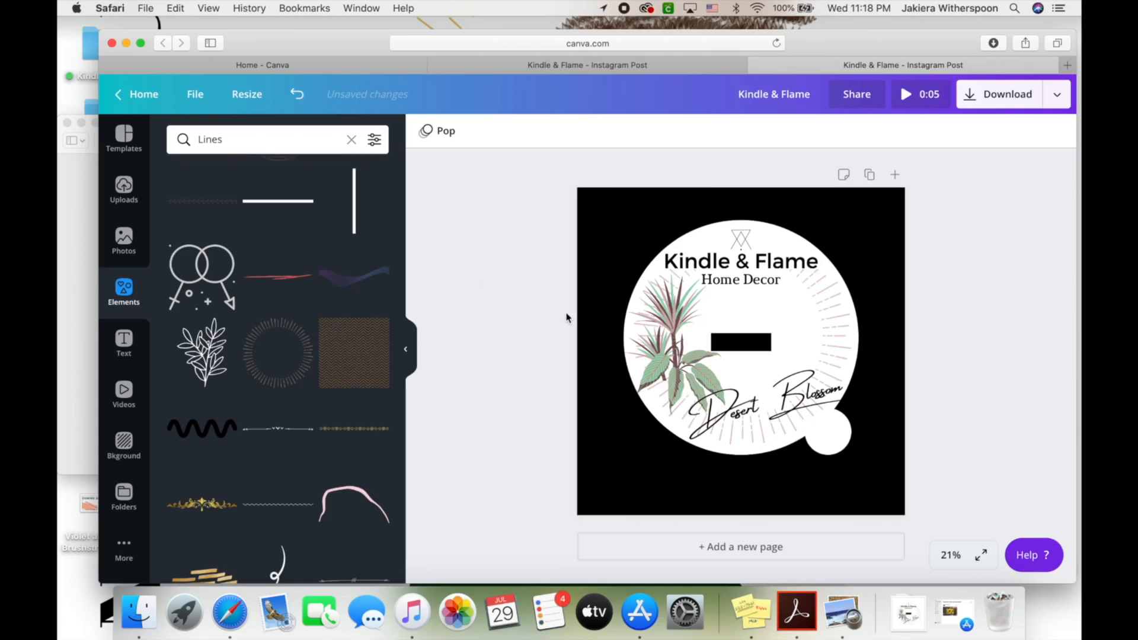
click(839, 352)
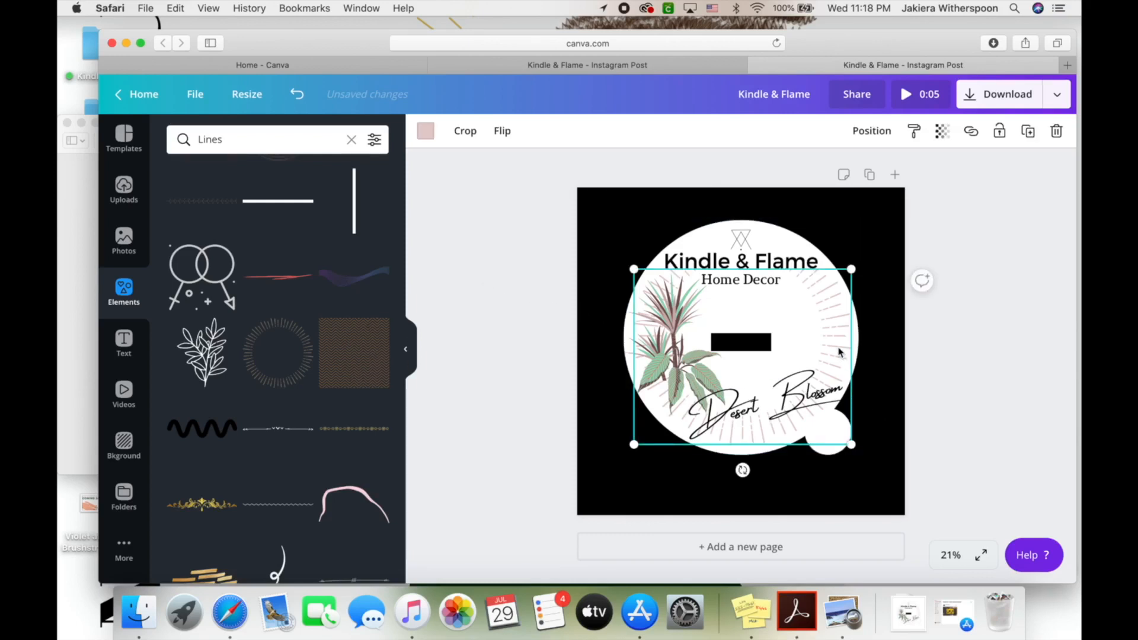
drag(857, 267, 861, 268)
drag(821, 321, 817, 324)
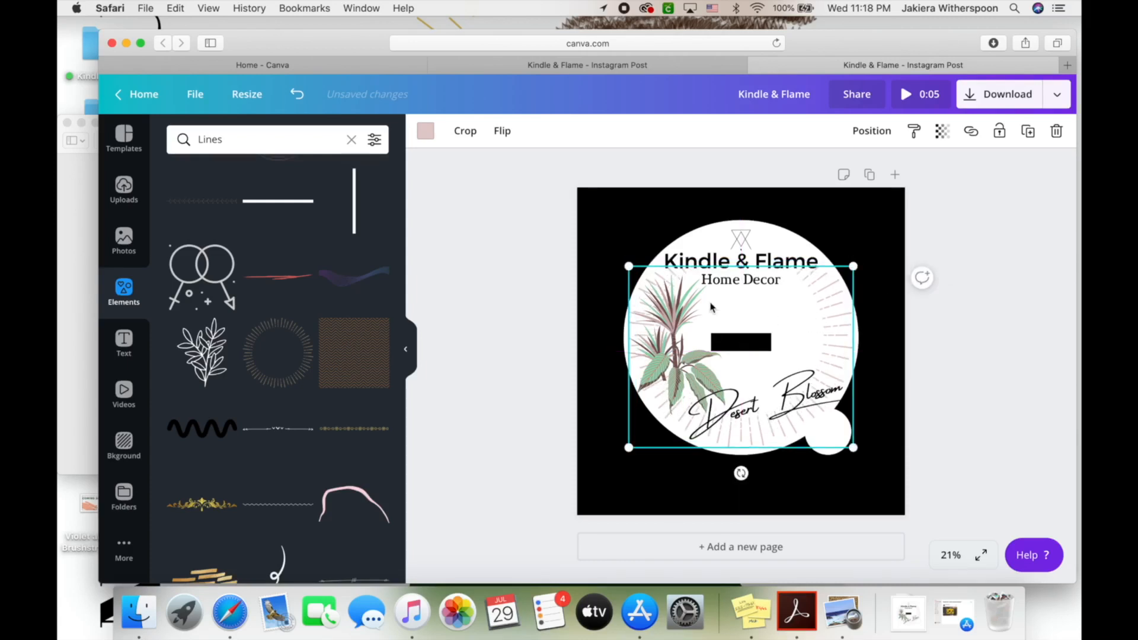
click(563, 291)
click(135, 295)
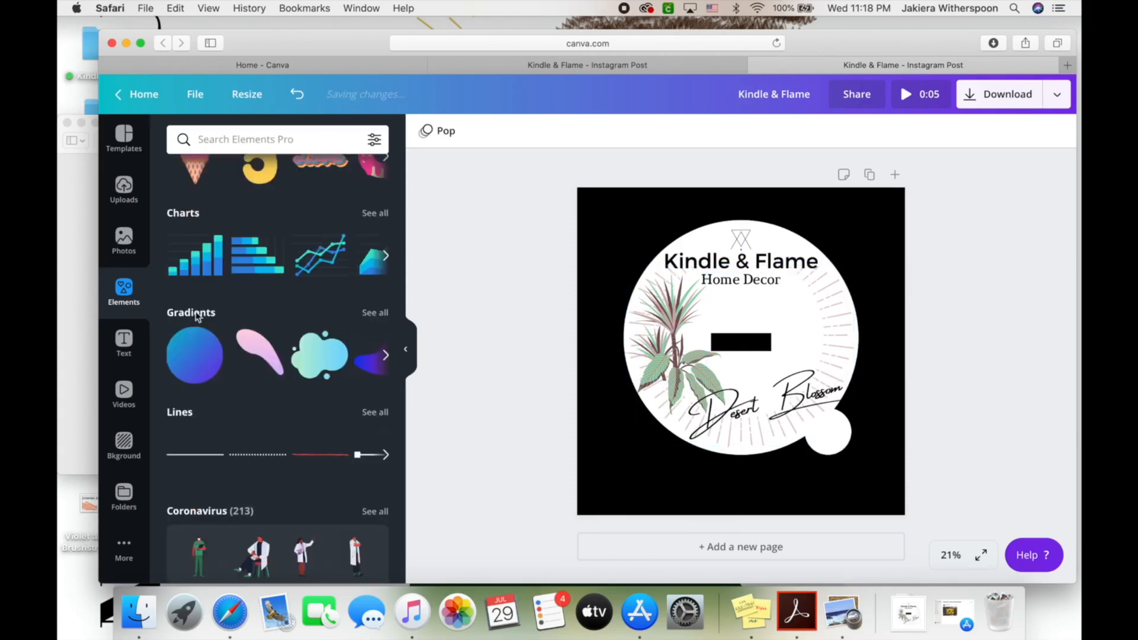
scroll(266, 376, down, 3)
scroll(265, 376, up, 10)
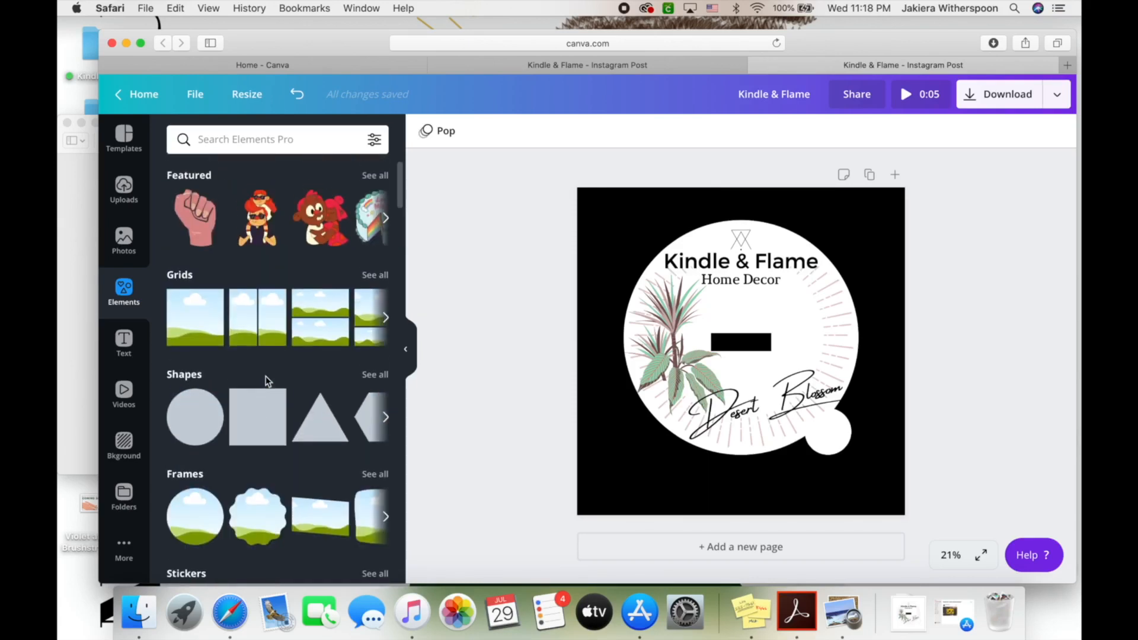
scroll(266, 381, down, 1)
click(195, 453)
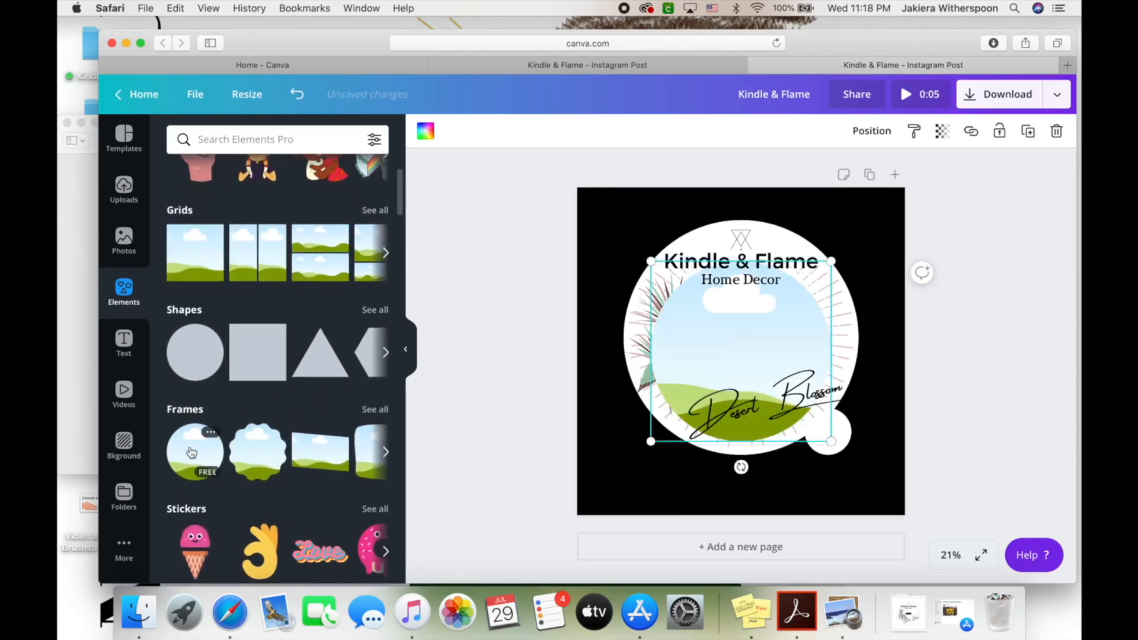
drag(701, 326, 631, 259)
click(124, 188)
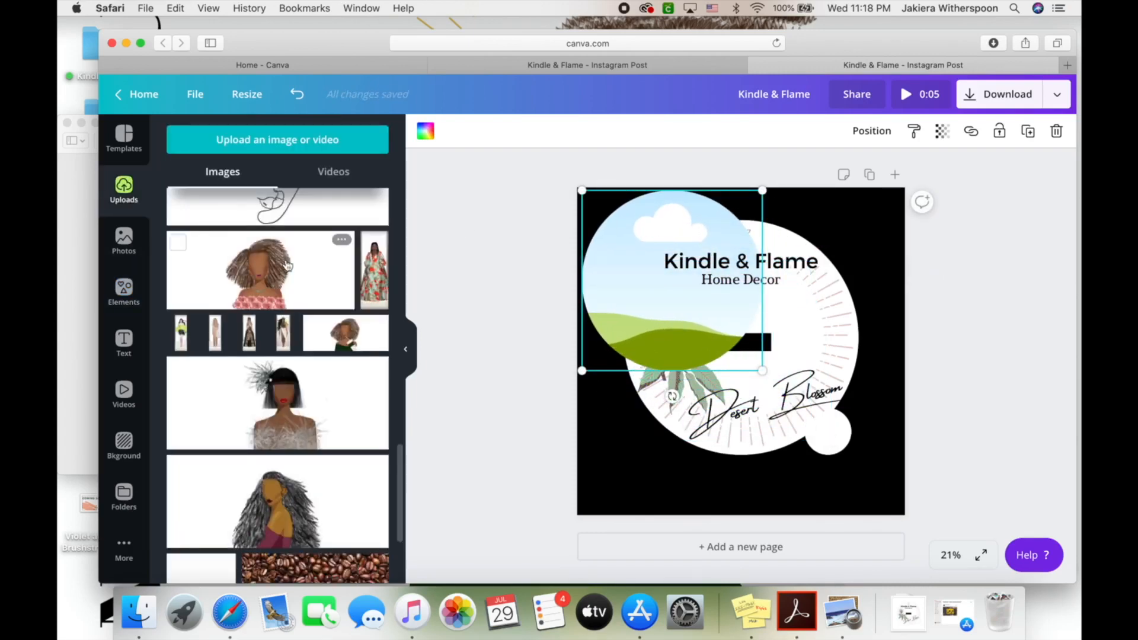
click(124, 240)
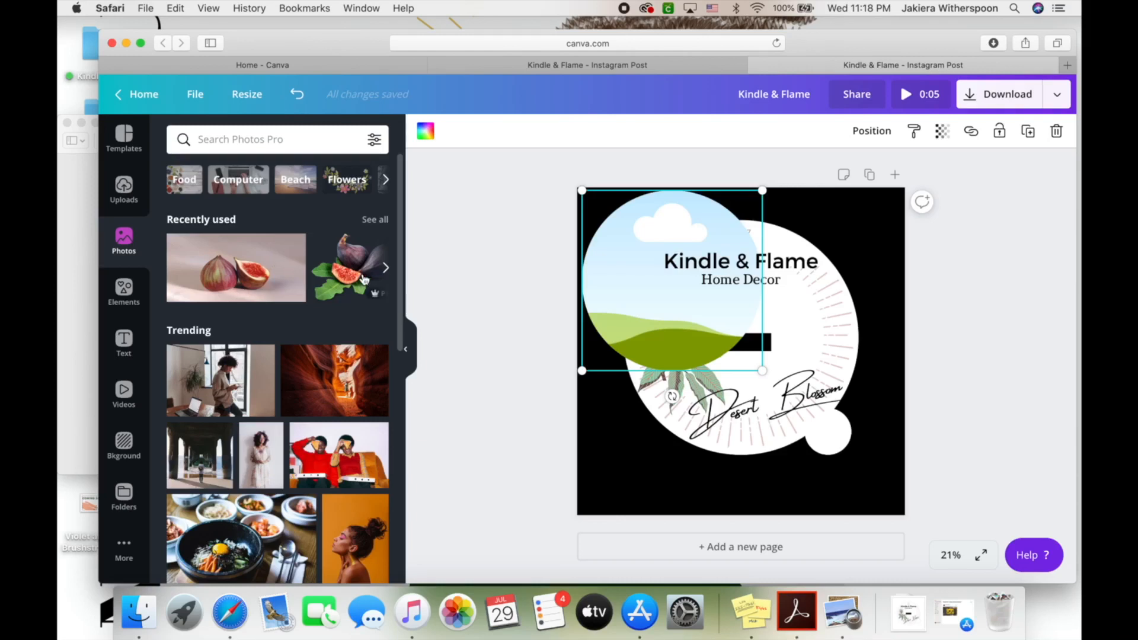
drag(325, 395, 605, 469)
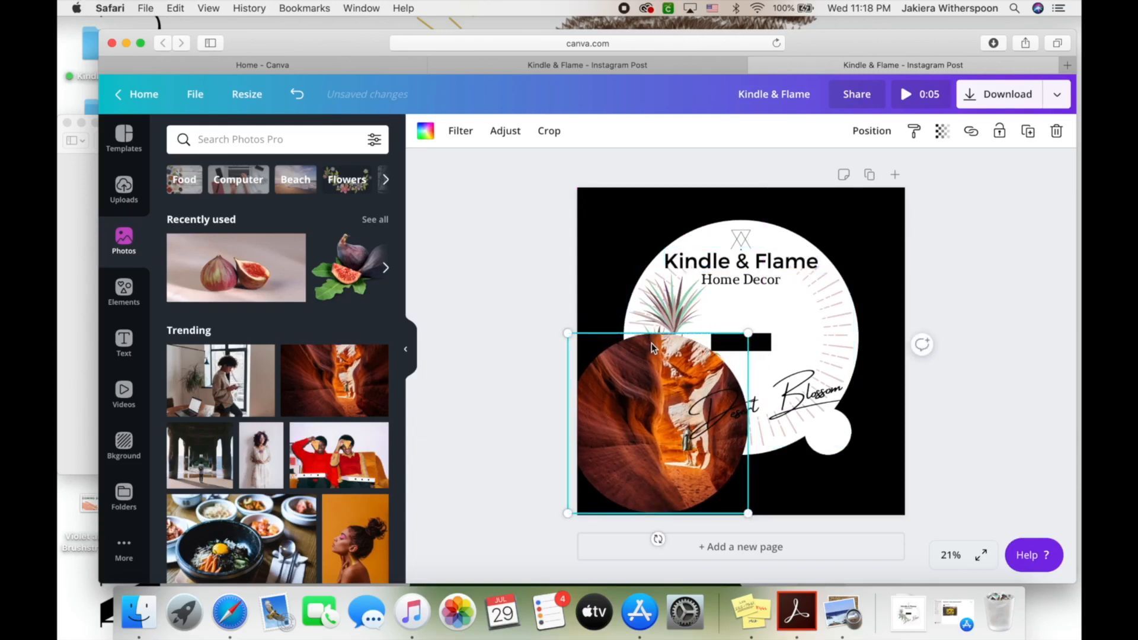
click(1060, 131)
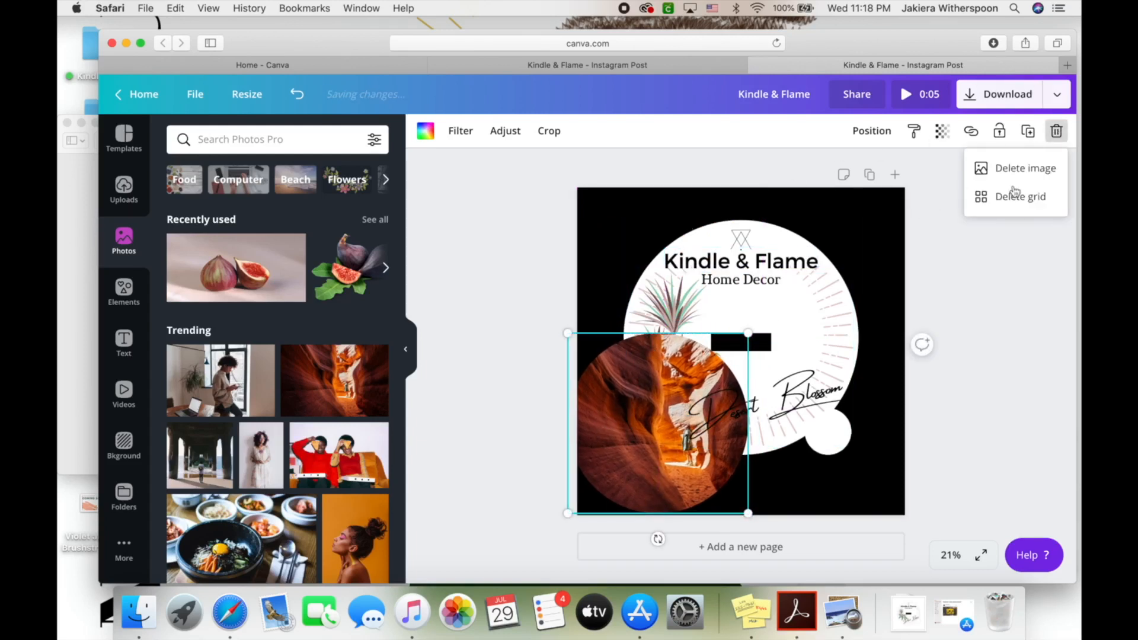
click(1049, 197)
drag(335, 380, 682, 307)
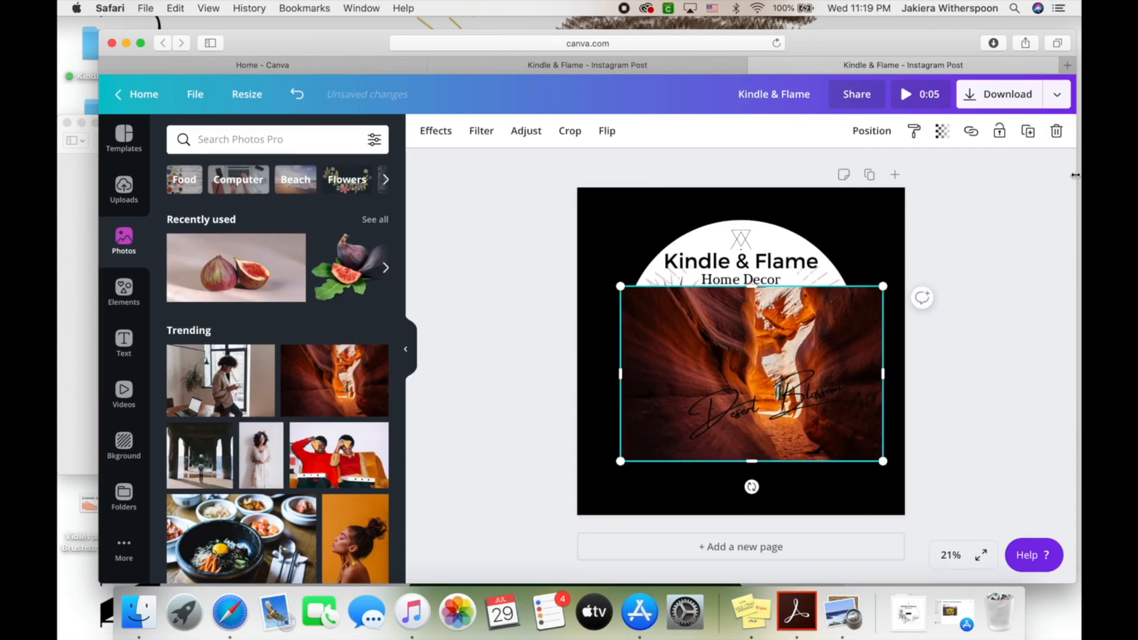
click(1056, 130)
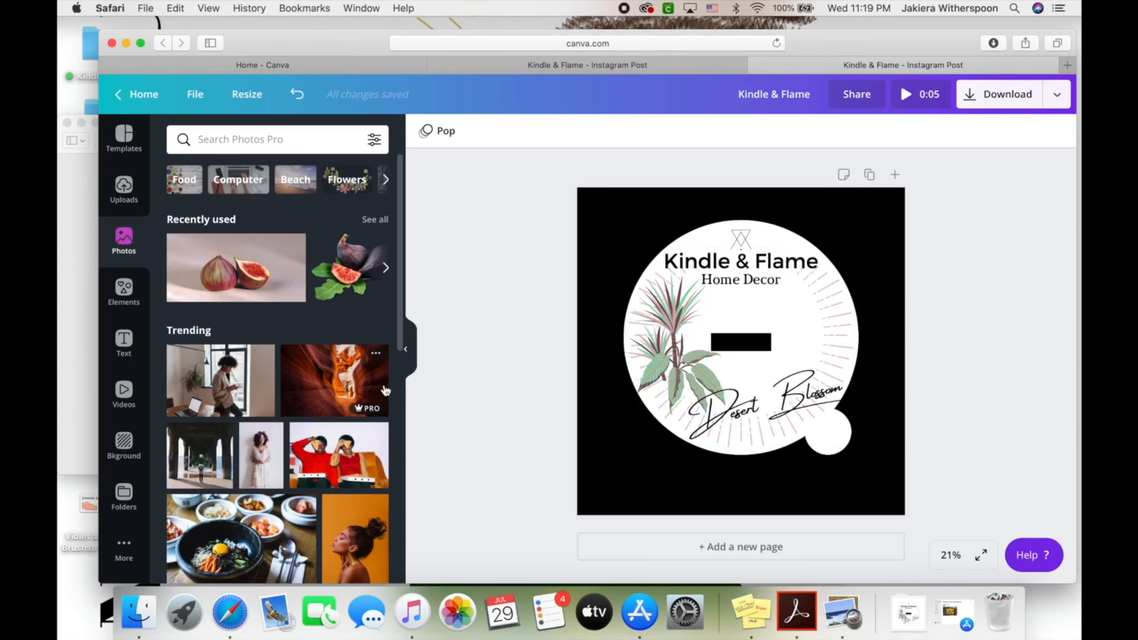
click(124, 289)
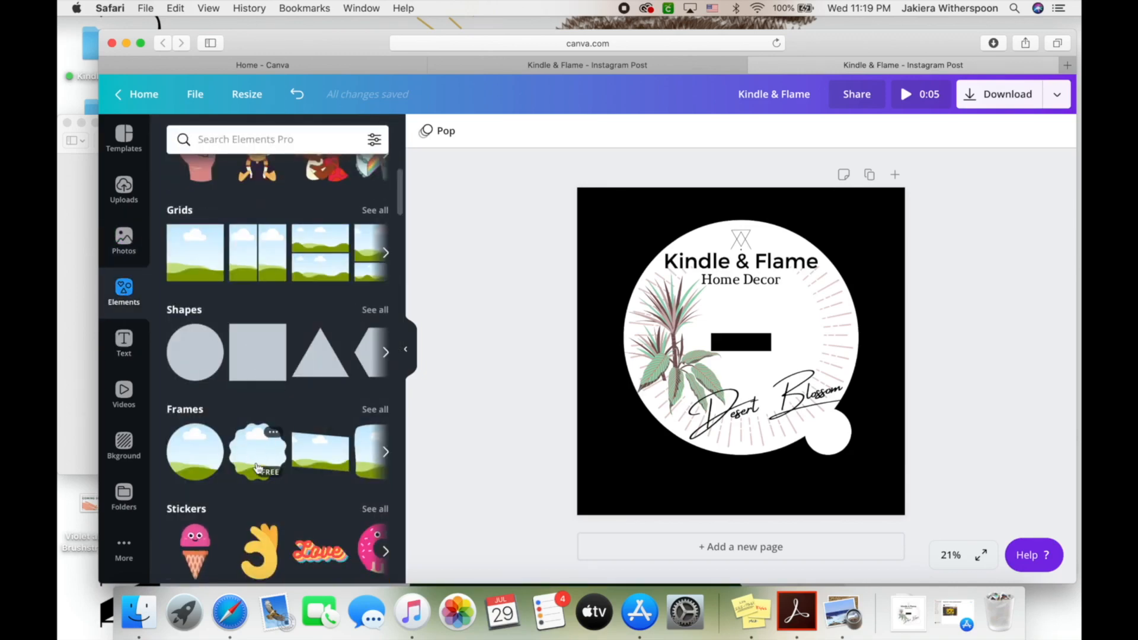
Box-select every logo piece, group them, and move the group toward the page centre
scroll(295, 456, right, 5)
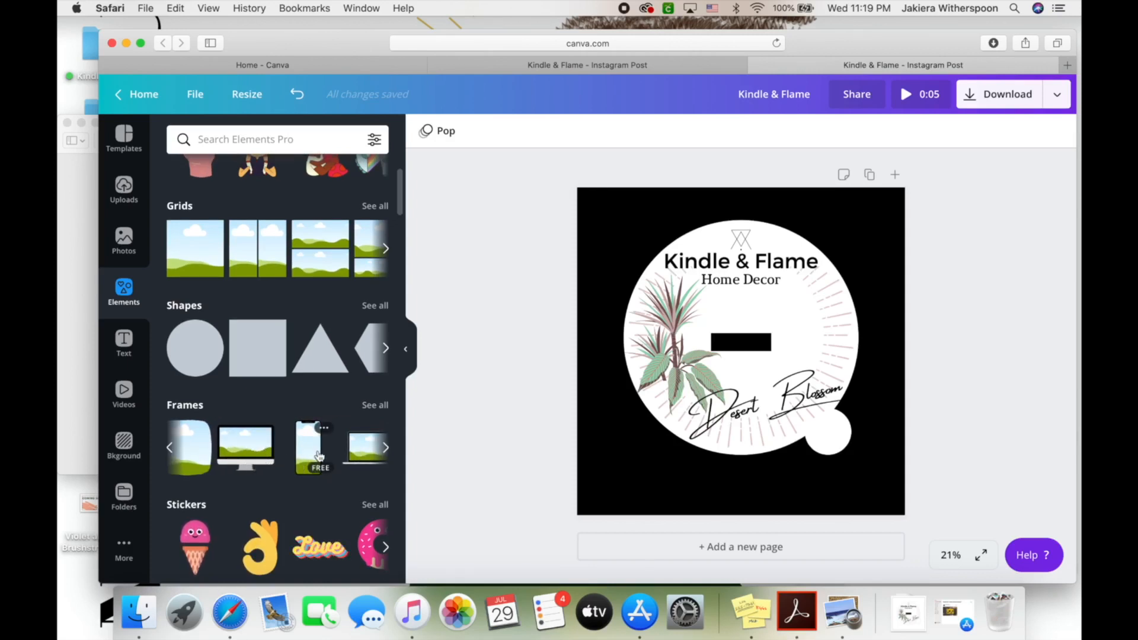
scroll(319, 455, right, 3)
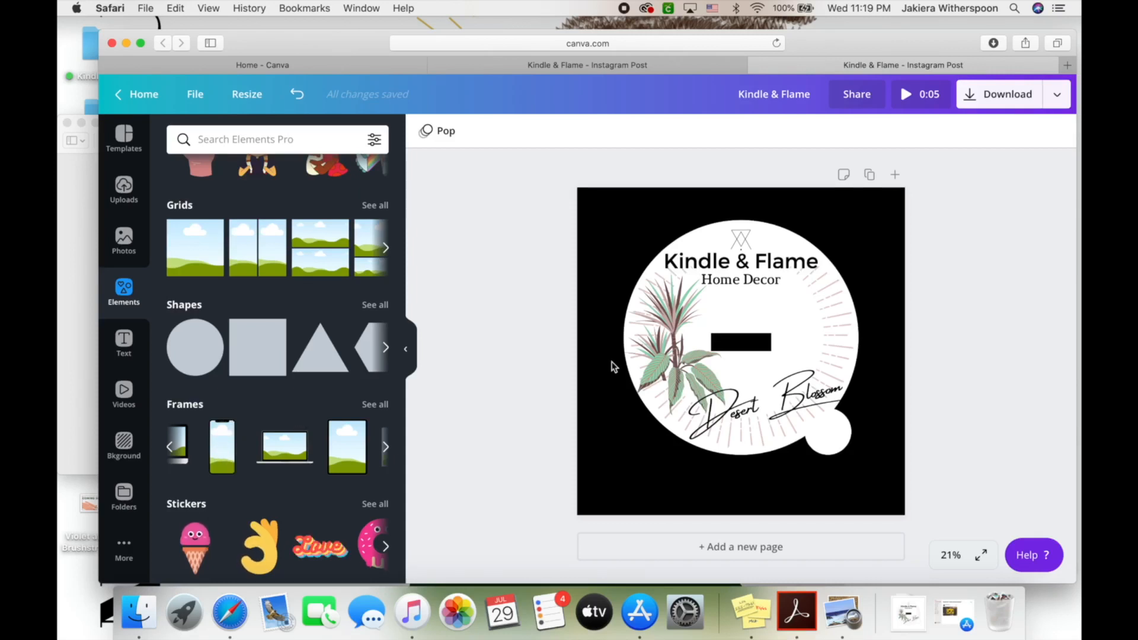
click(810, 321)
click(506, 243)
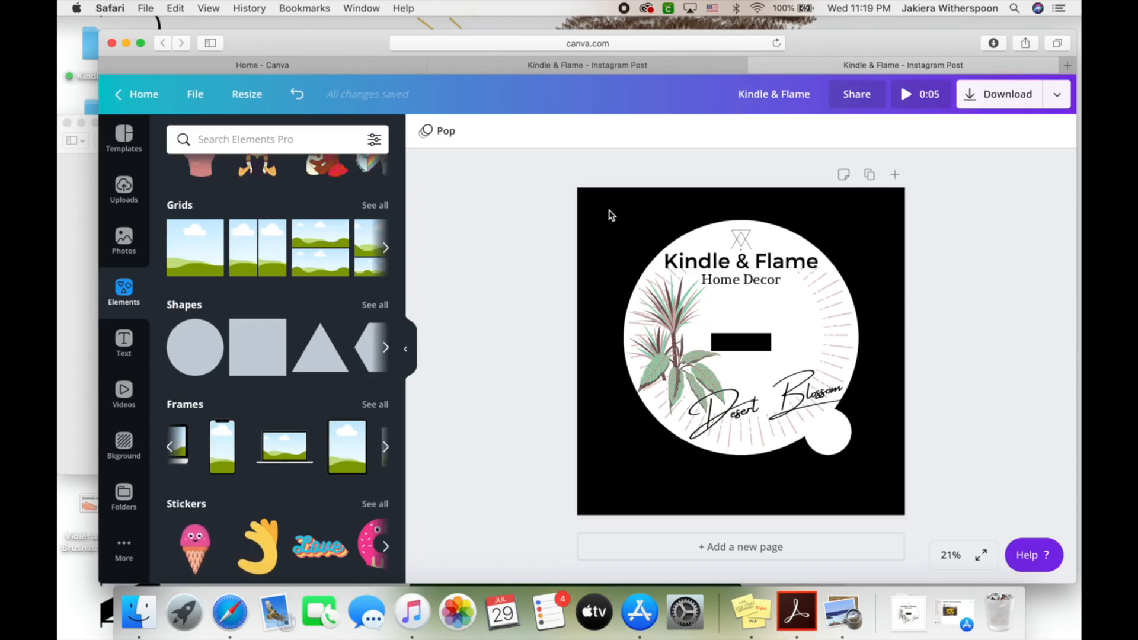
click(592, 217)
click(570, 231)
click(627, 204)
drag(611, 214, 878, 479)
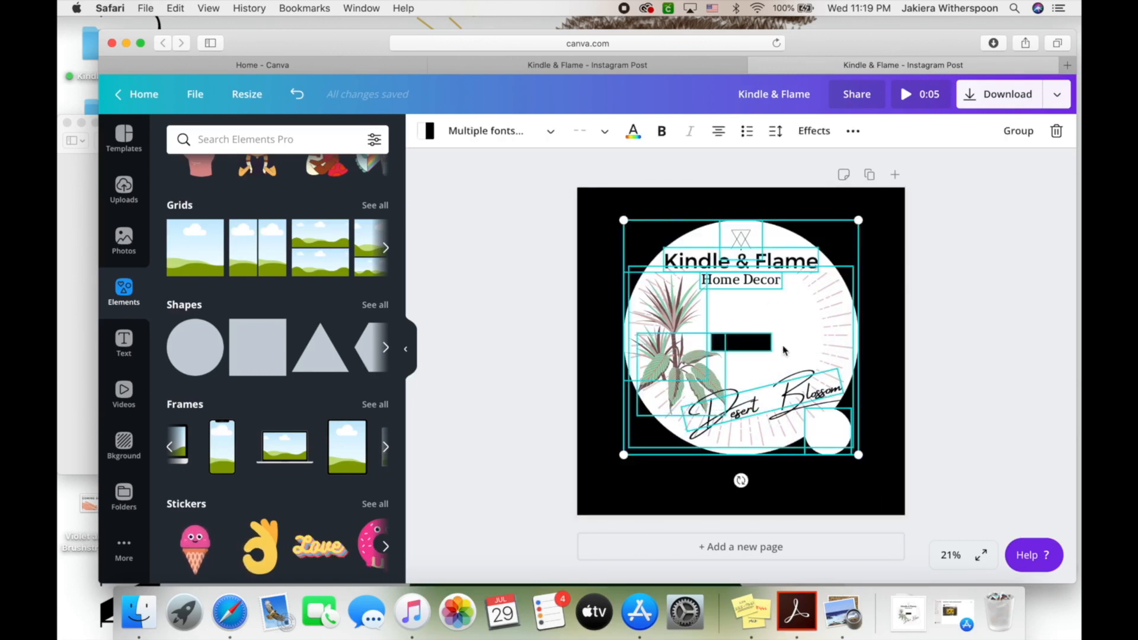
click(1021, 131)
drag(797, 312, 744, 295)
Open Canva's download settings and choose PNG as the file type
click(1001, 308)
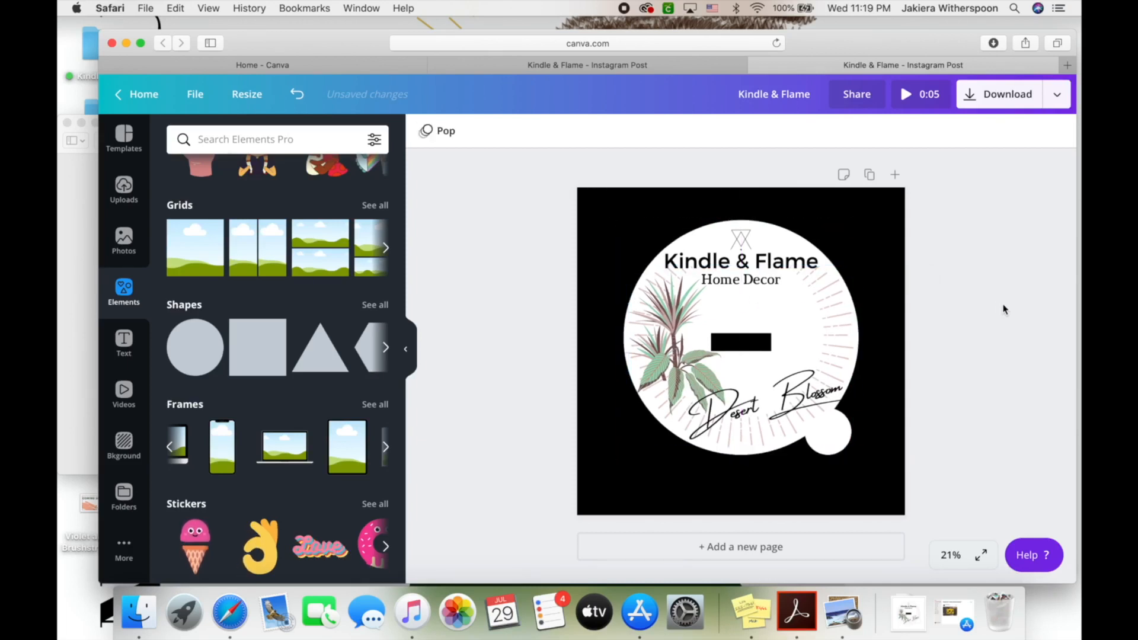
click(1057, 96)
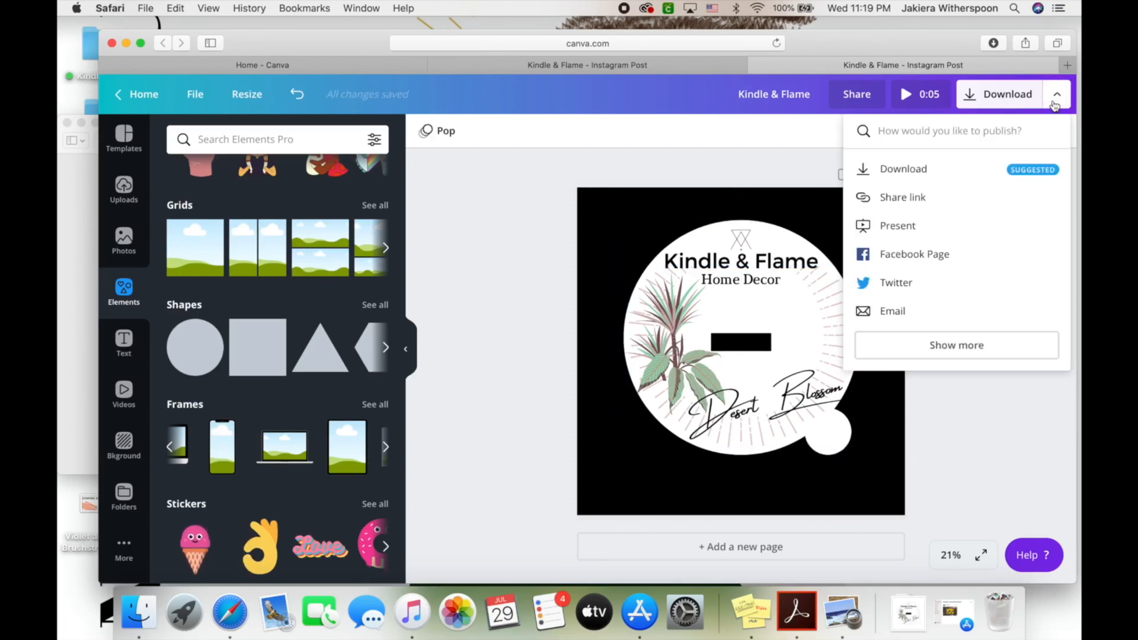
click(919, 170)
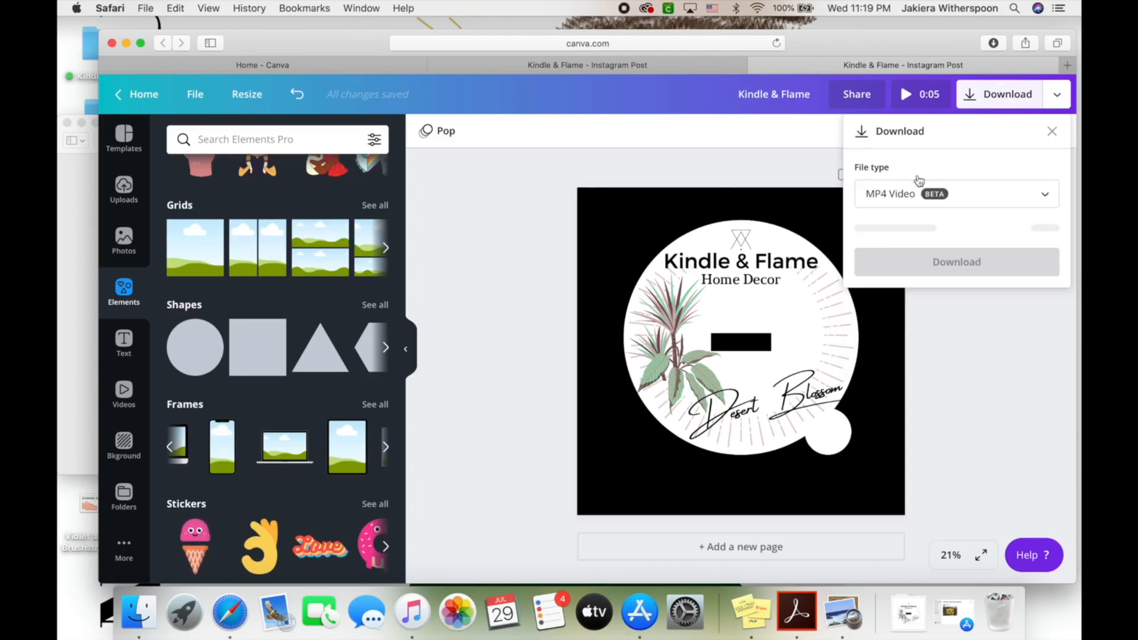
click(925, 193)
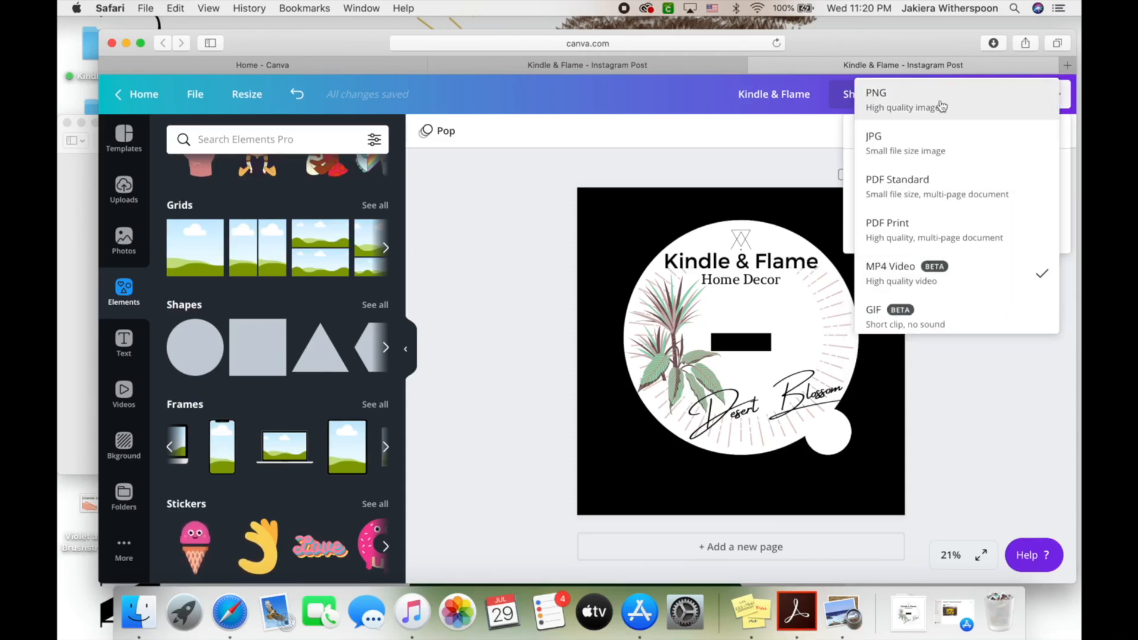
click(941, 106)
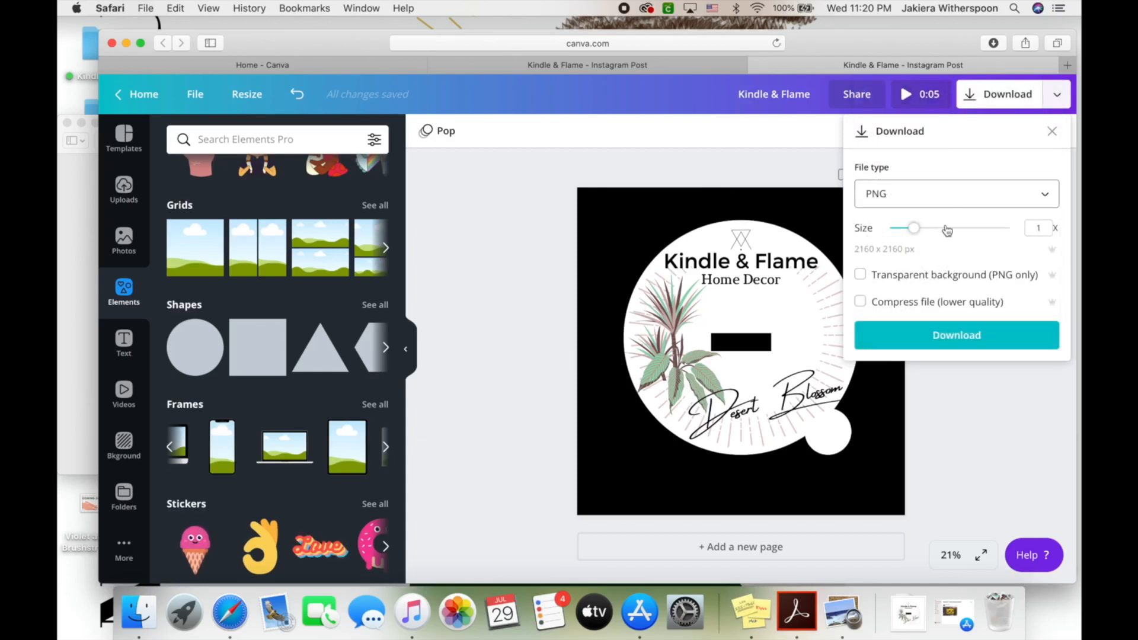
click(924, 205)
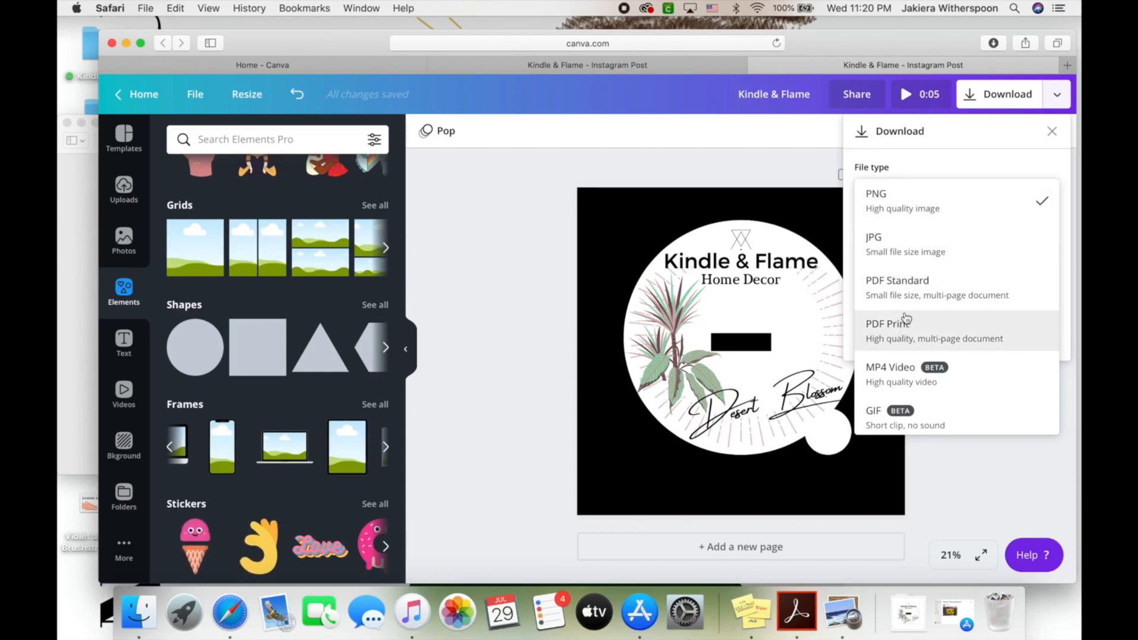
click(923, 216)
Set the export size to 2x (4320 x 4320 px) with transparent background and download
drag(916, 230, 959, 230)
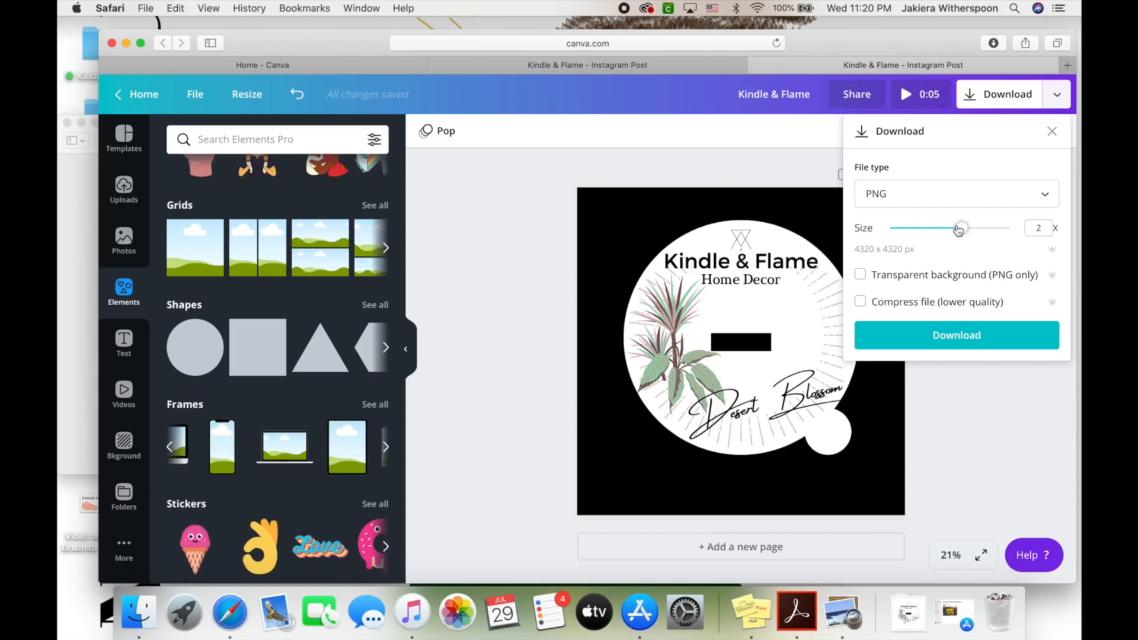
mouse_move(959, 230)
mouse_down()
mouse_move(922, 229)
mouse_move(959, 230)
mouse_up()
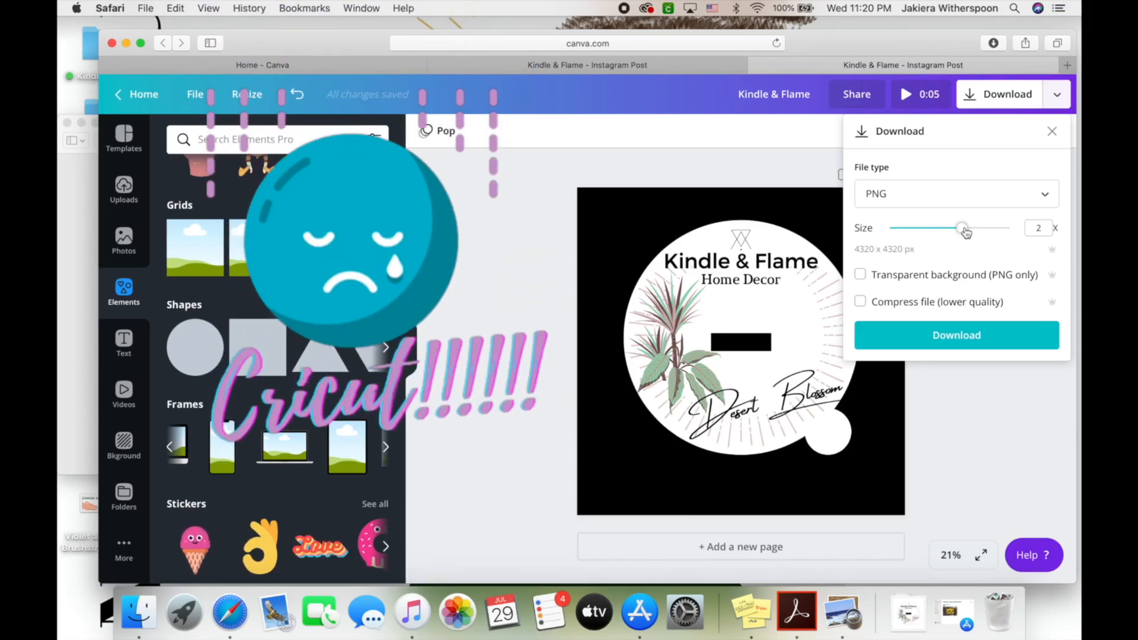
drag(963, 230, 1003, 239)
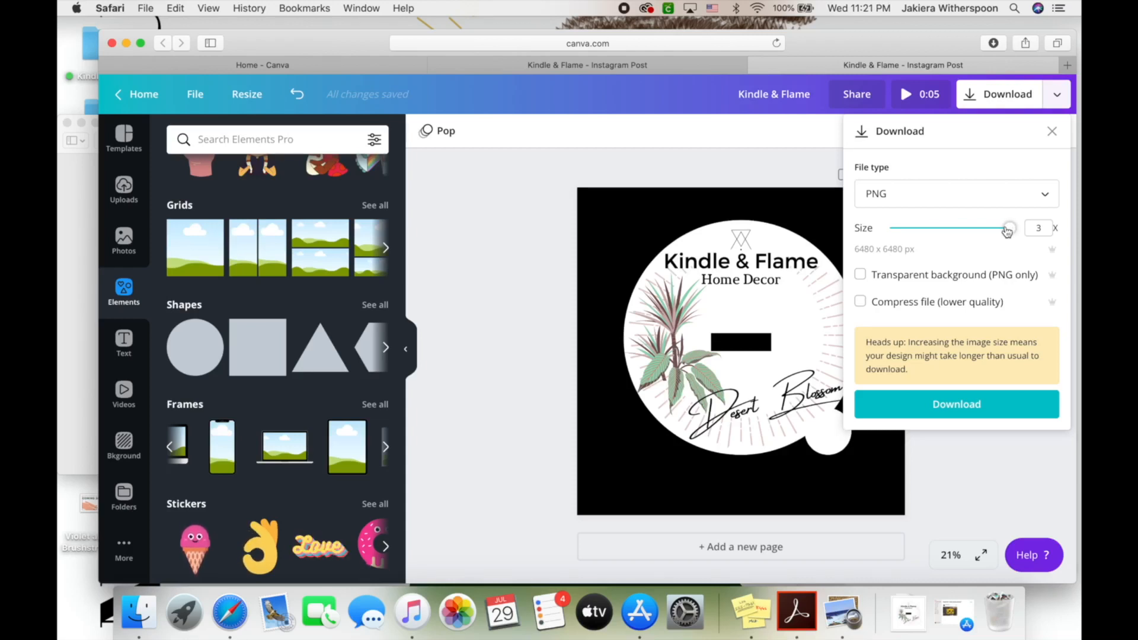
drag(1007, 231, 963, 232)
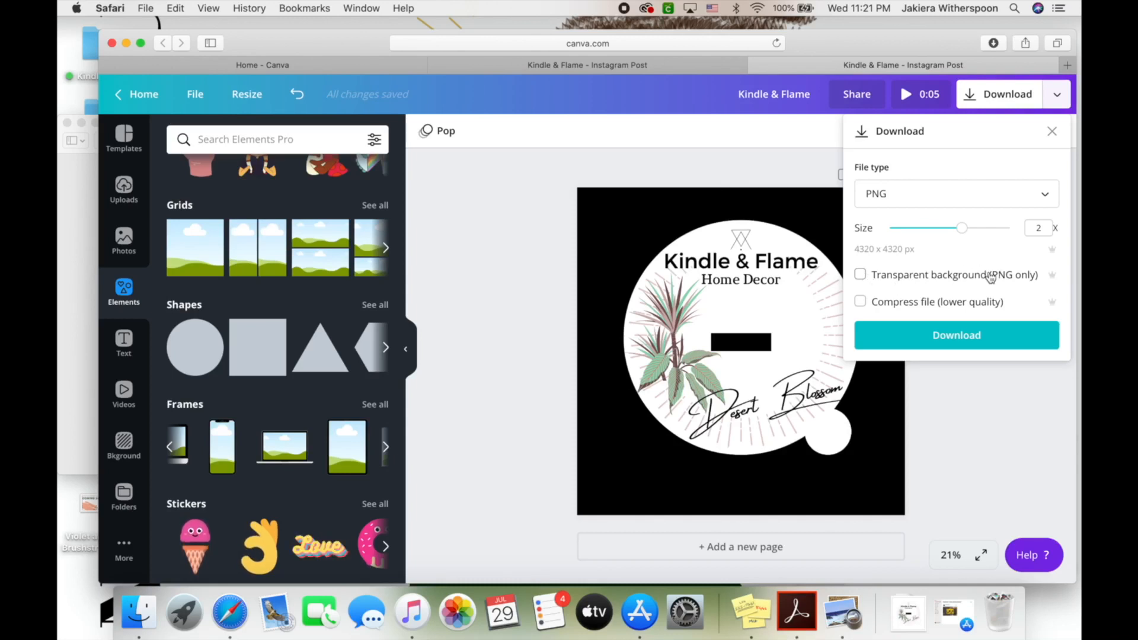
click(1018, 277)
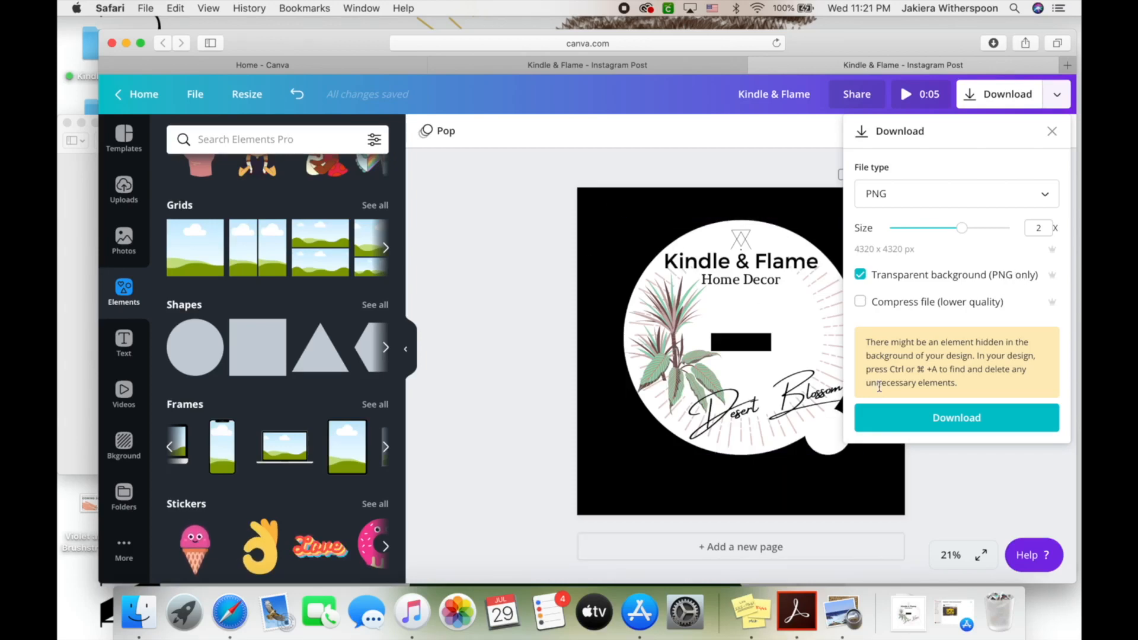
click(956, 419)
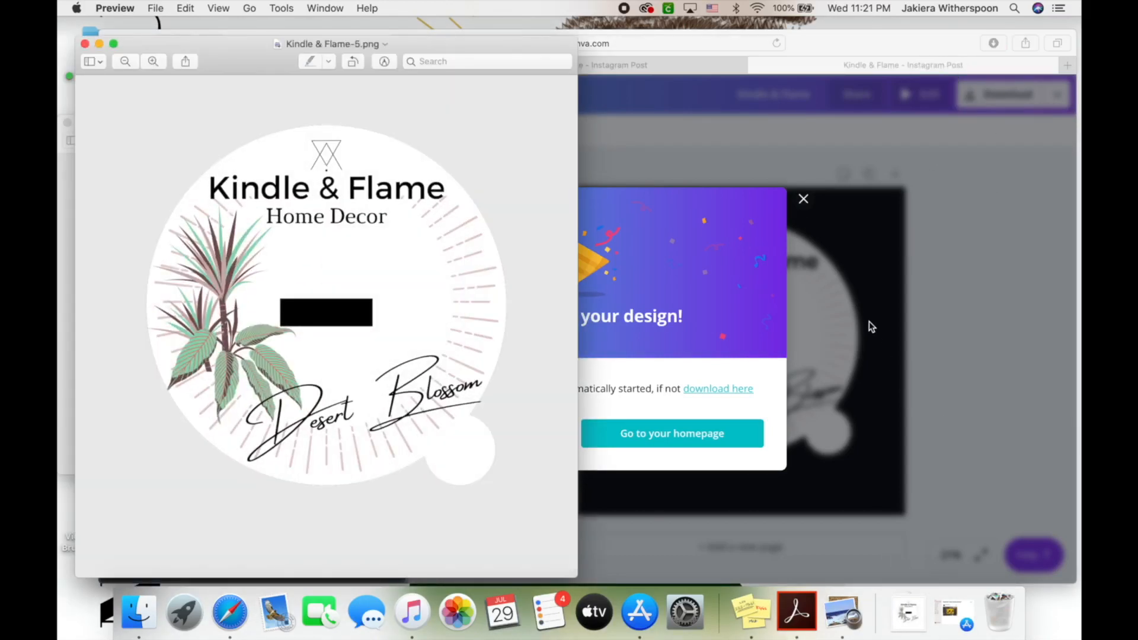
Close both Kindle & Flame previews, dismiss Canva's saved-design message, and minimize Safari
drag(240, 65, 460, 57)
click(67, 123)
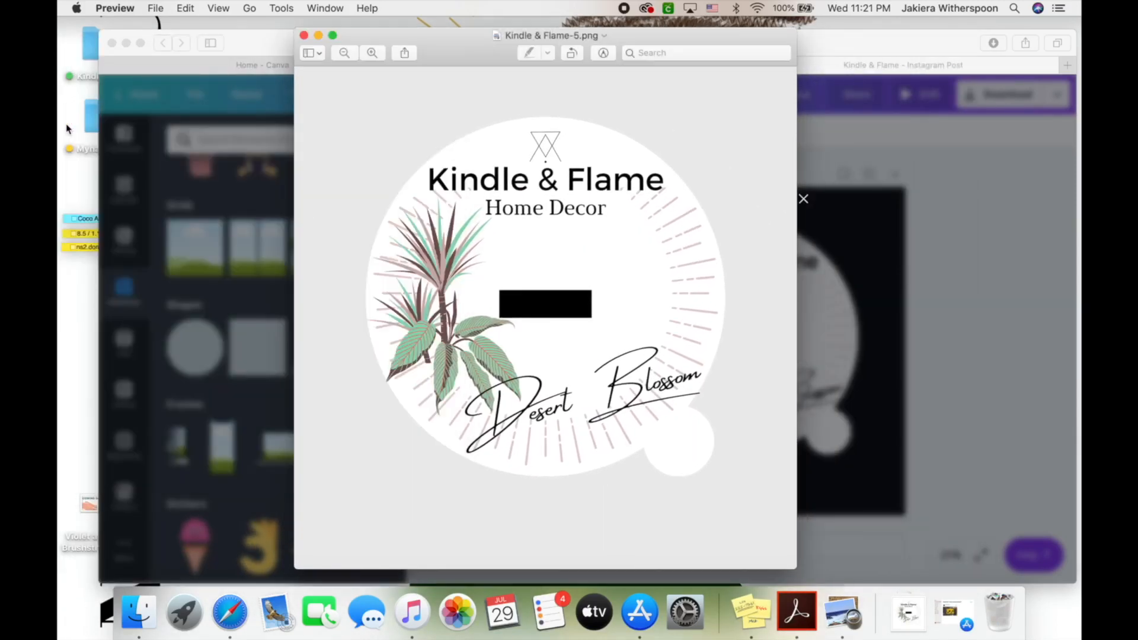
click(304, 36)
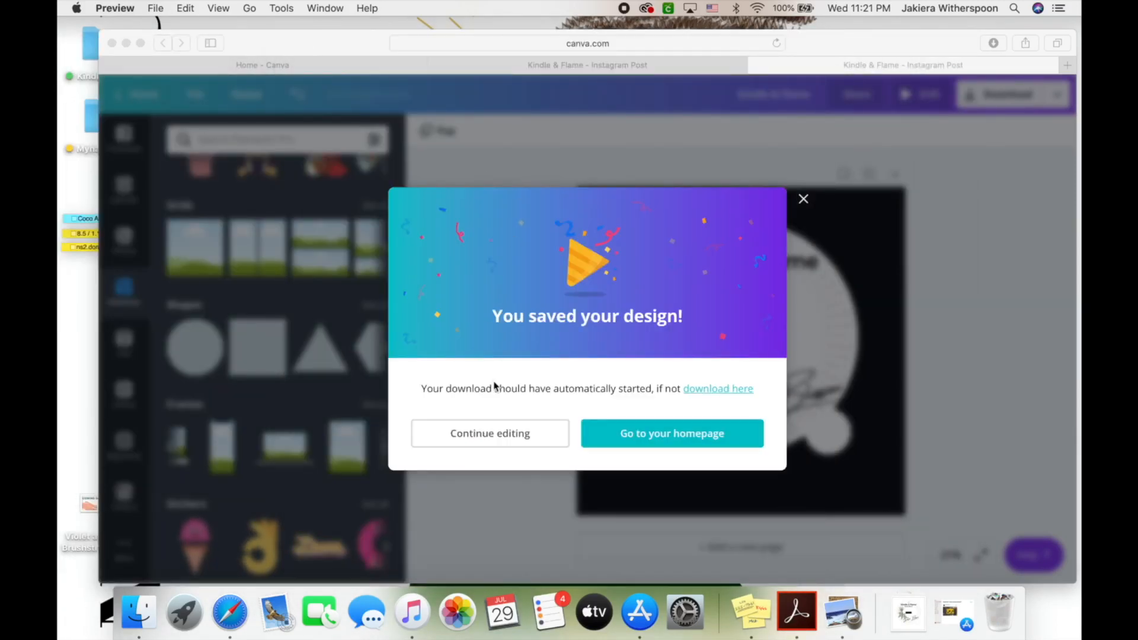
click(484, 434)
click(483, 436)
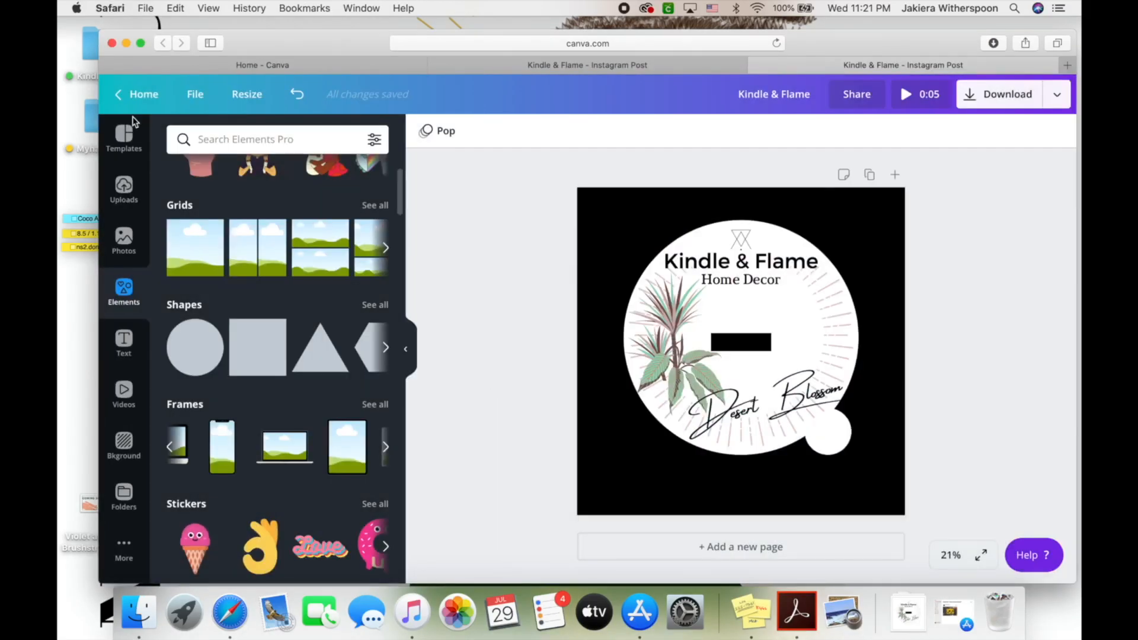
click(127, 42)
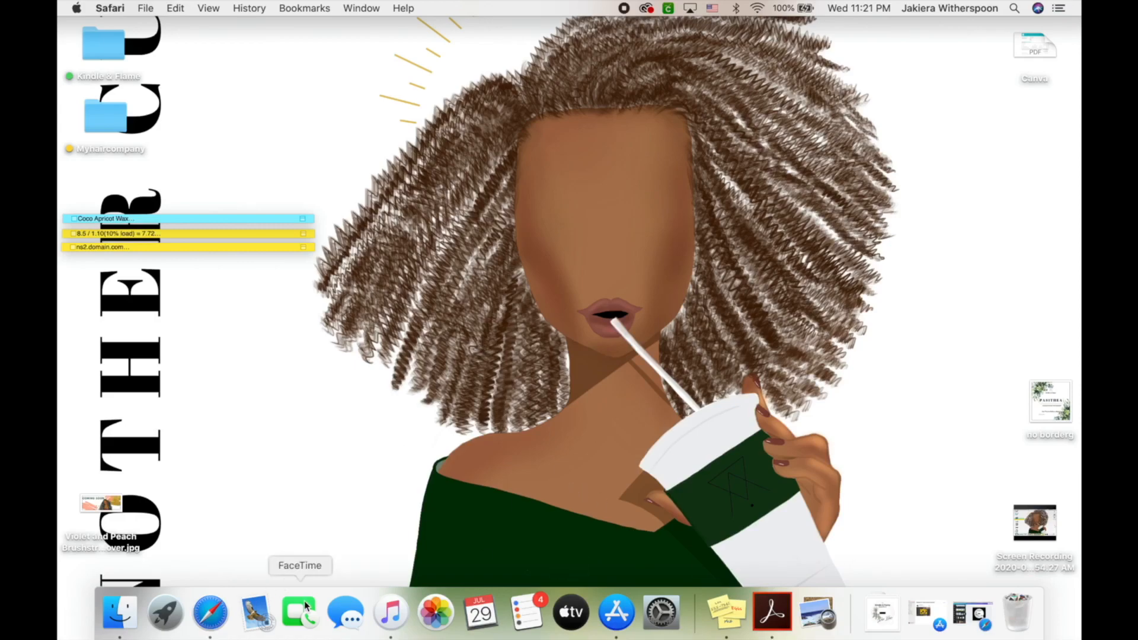
Launch Cricut Design Space, leave full screen, and start a new blank project
click(168, 613)
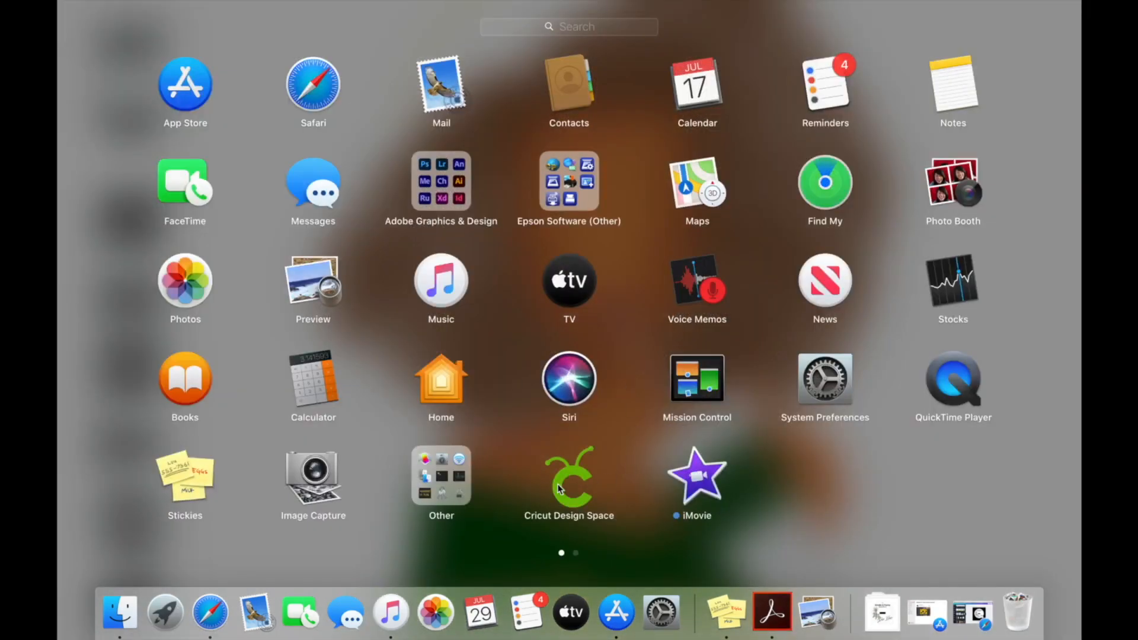
click(559, 489)
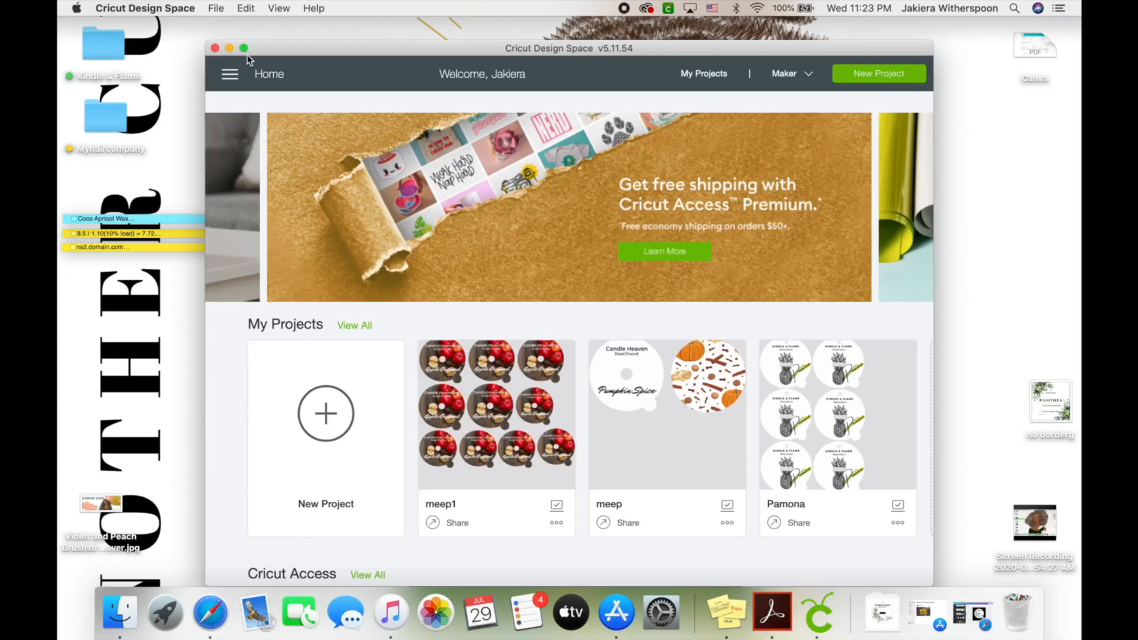
click(246, 49)
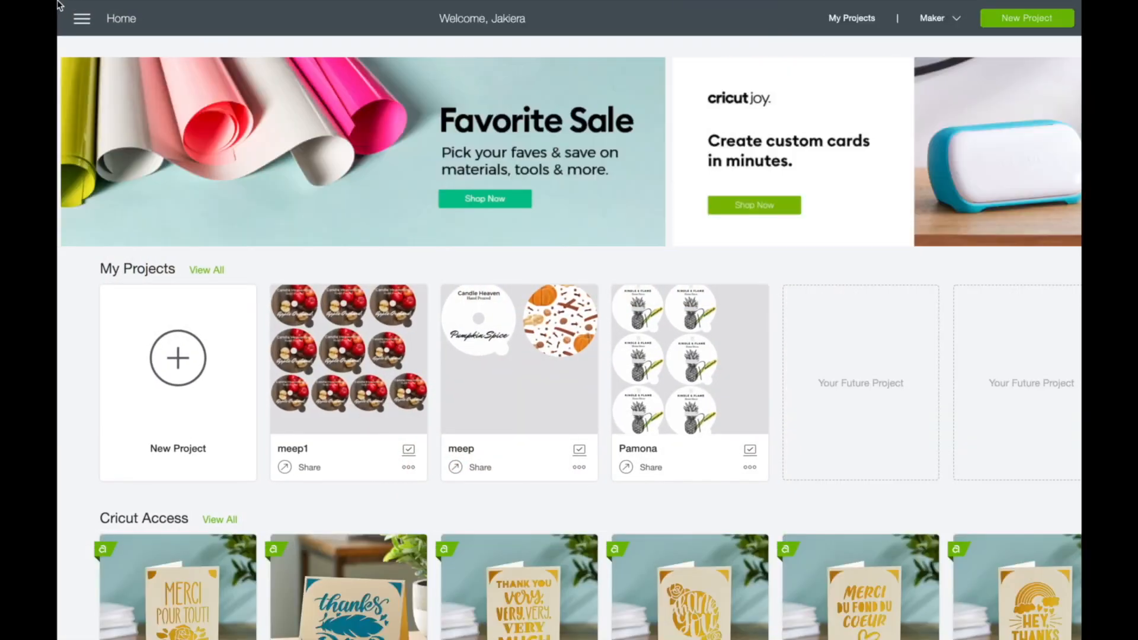
click(98, 23)
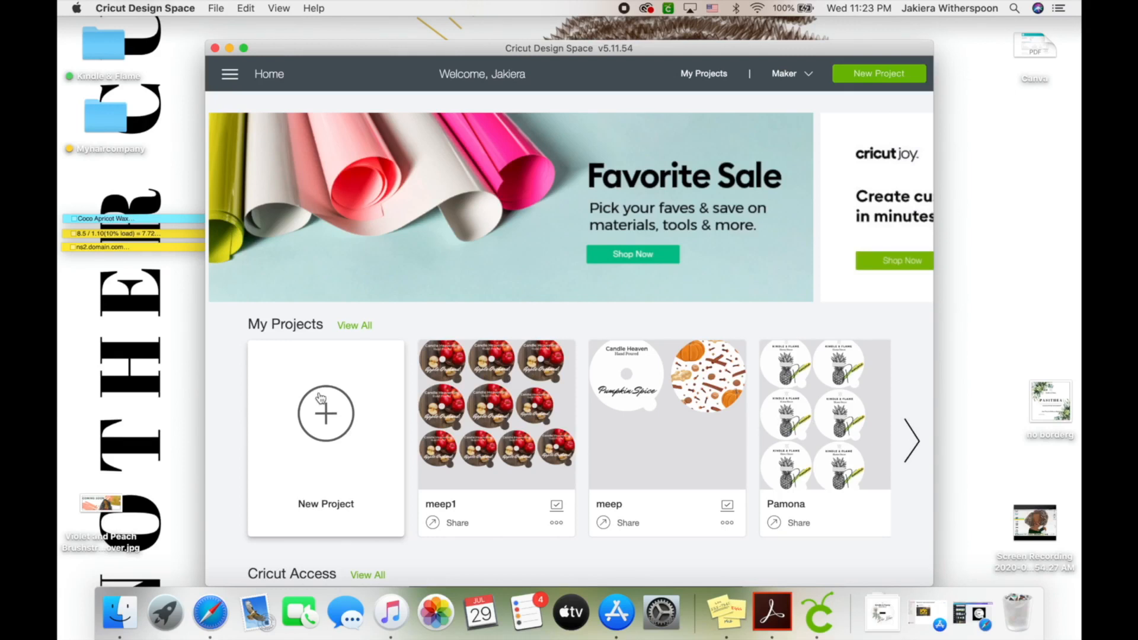
click(320, 397)
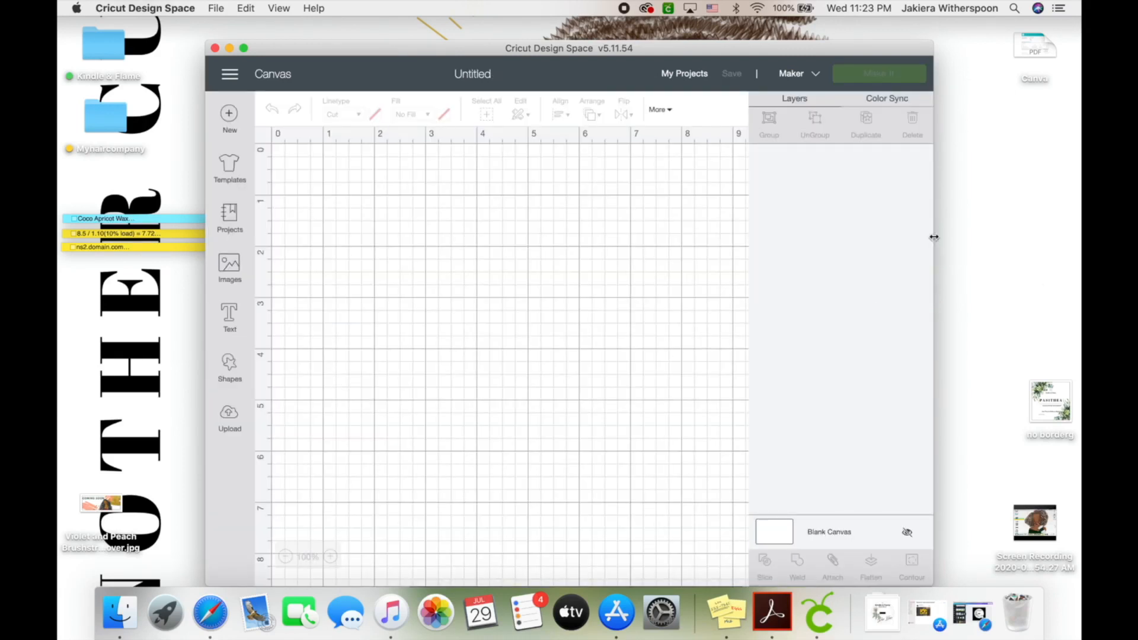
Enlarge and reposition the window, then drop the Kindle & Flame PNG from Downloads into Upload Image
drag(934, 237, 1000, 237)
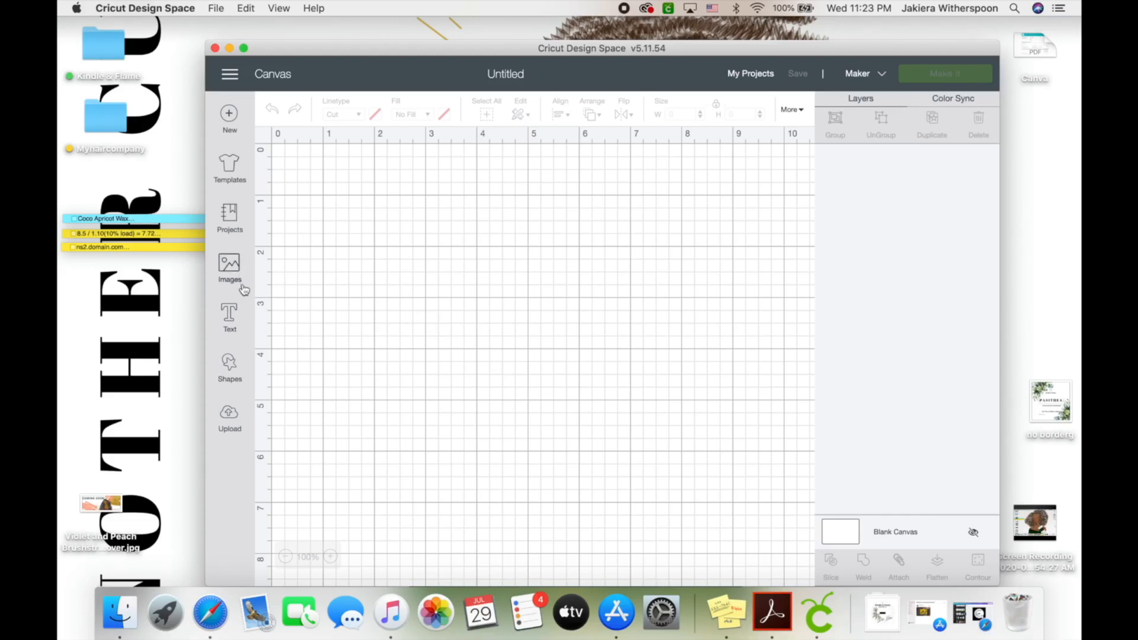
drag(517, 50, 471, 37)
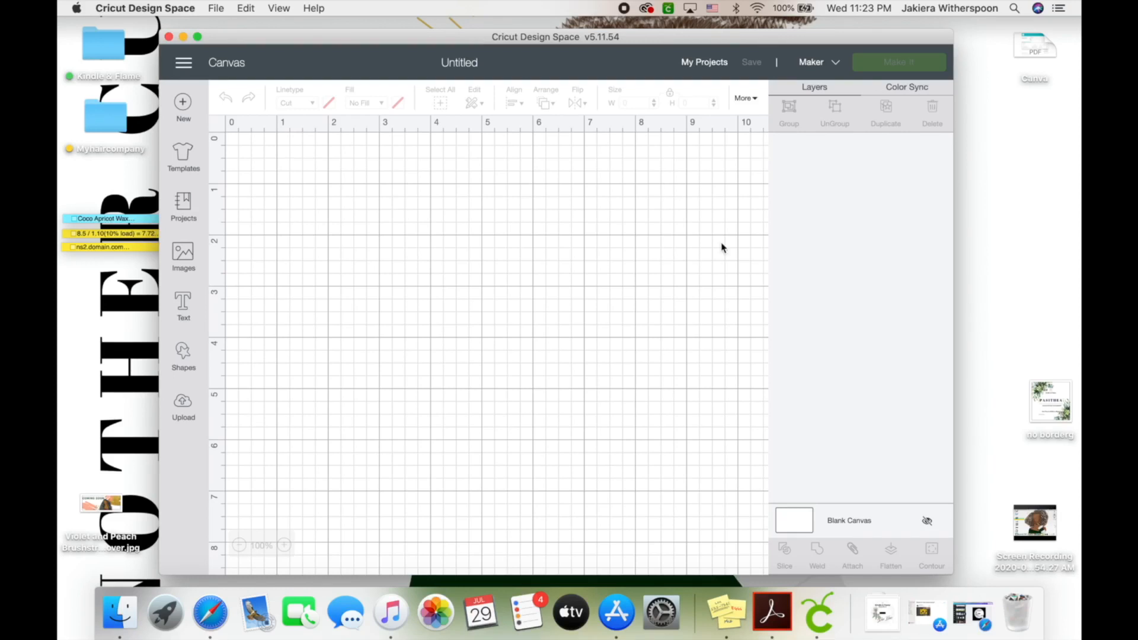
click(882, 614)
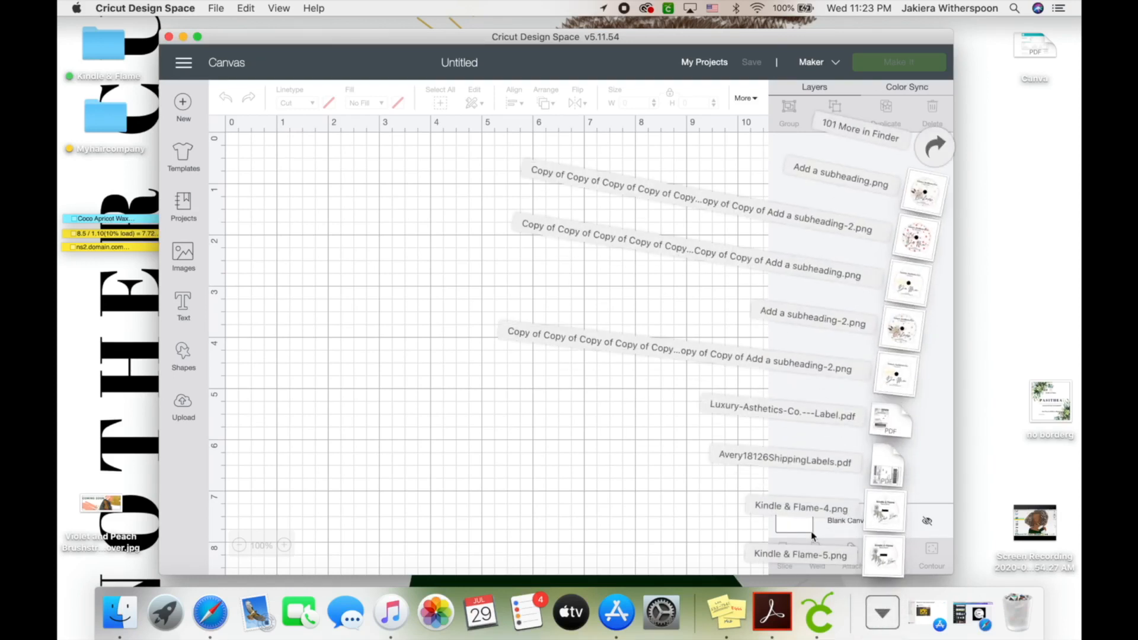
click(181, 404)
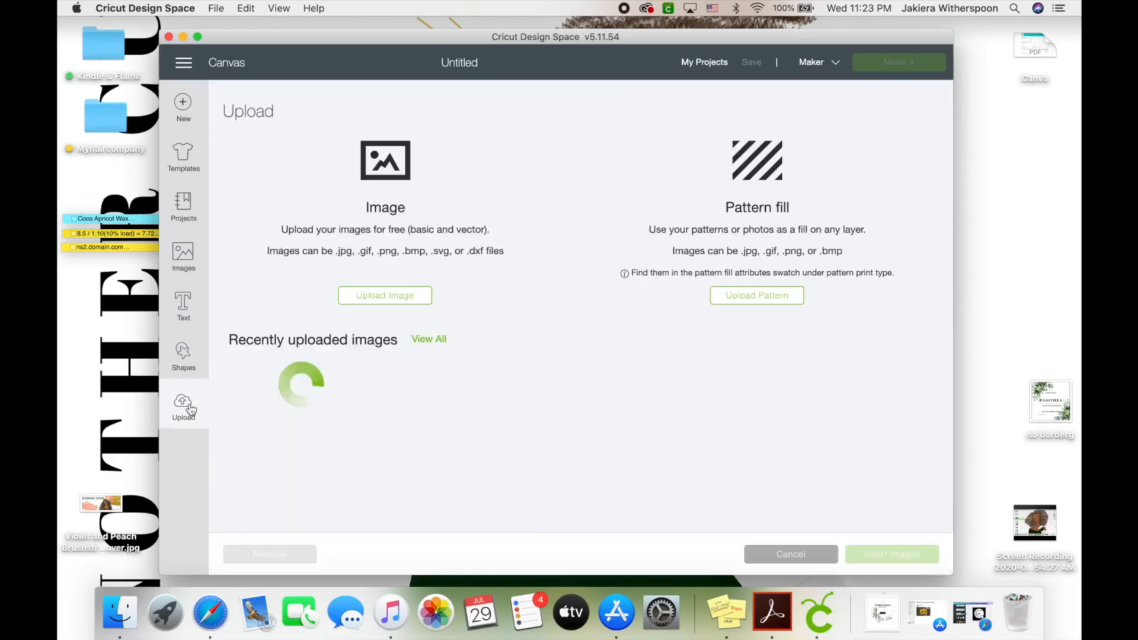
click(377, 302)
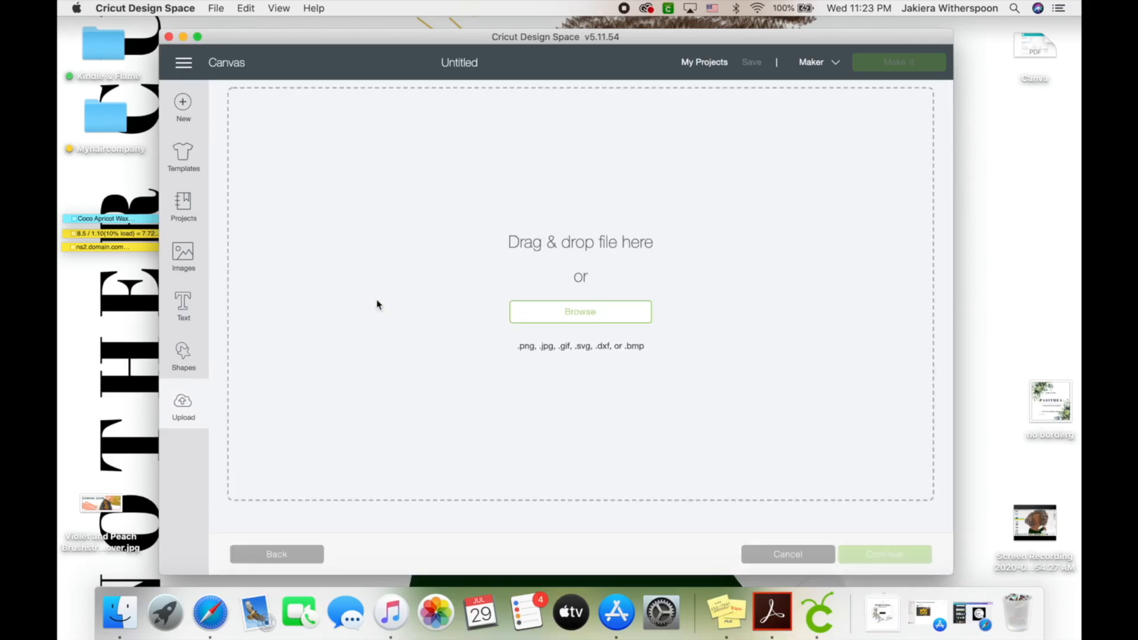
click(886, 603)
drag(883, 510, 686, 346)
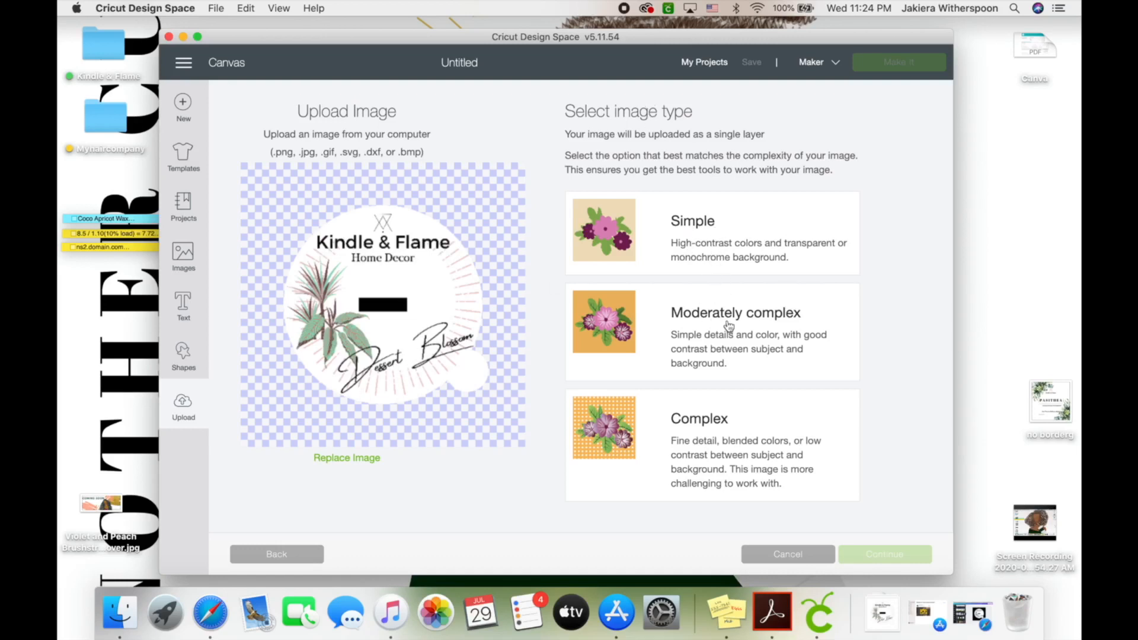
Choose Complex as the logo's image type, continue to Select & erase, and zoom out to the whole badge
click(730, 442)
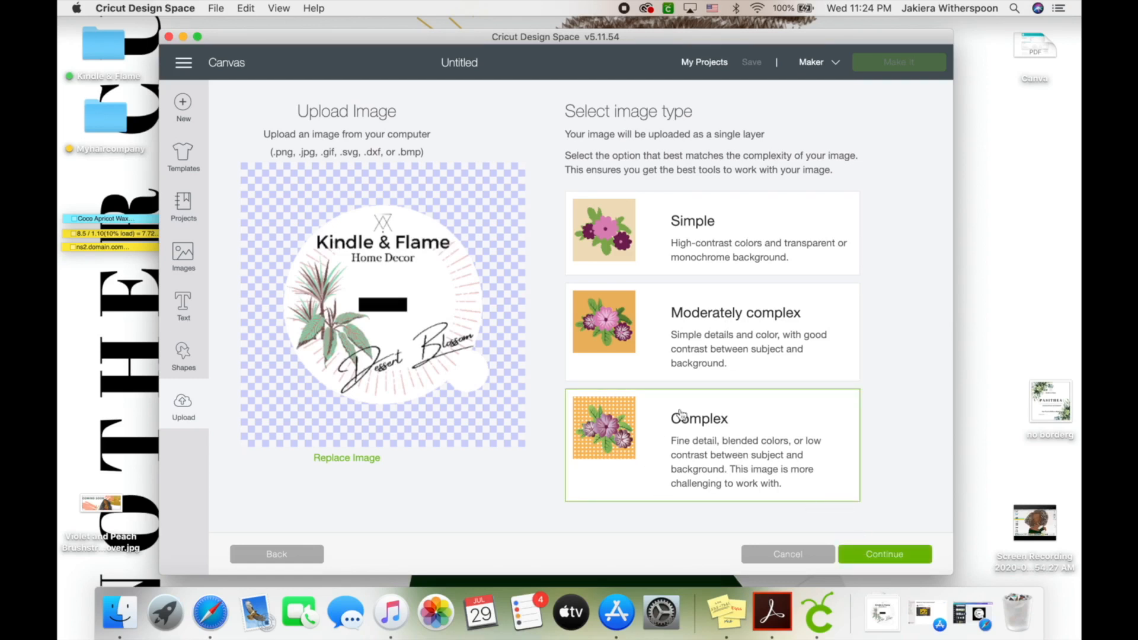
click(885, 556)
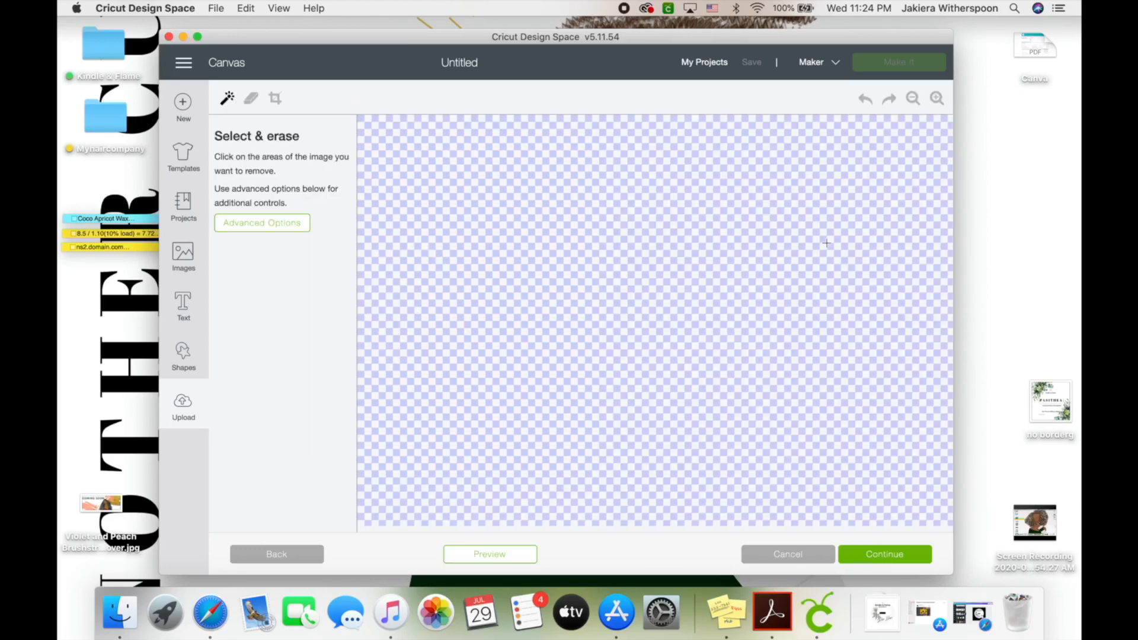
click(913, 99)
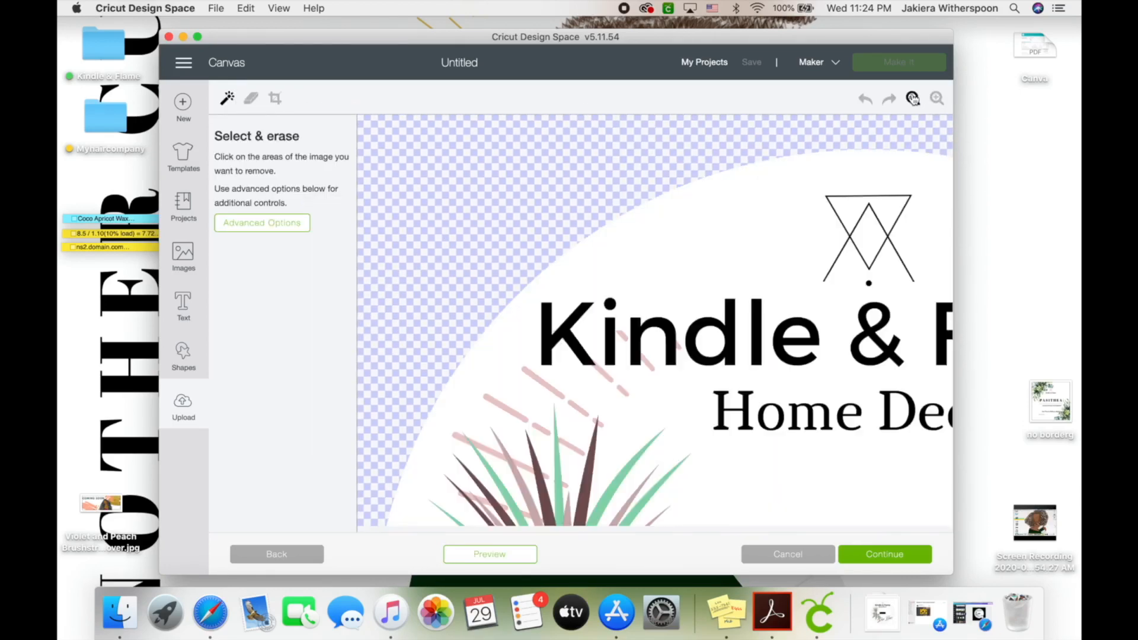
click(913, 98)
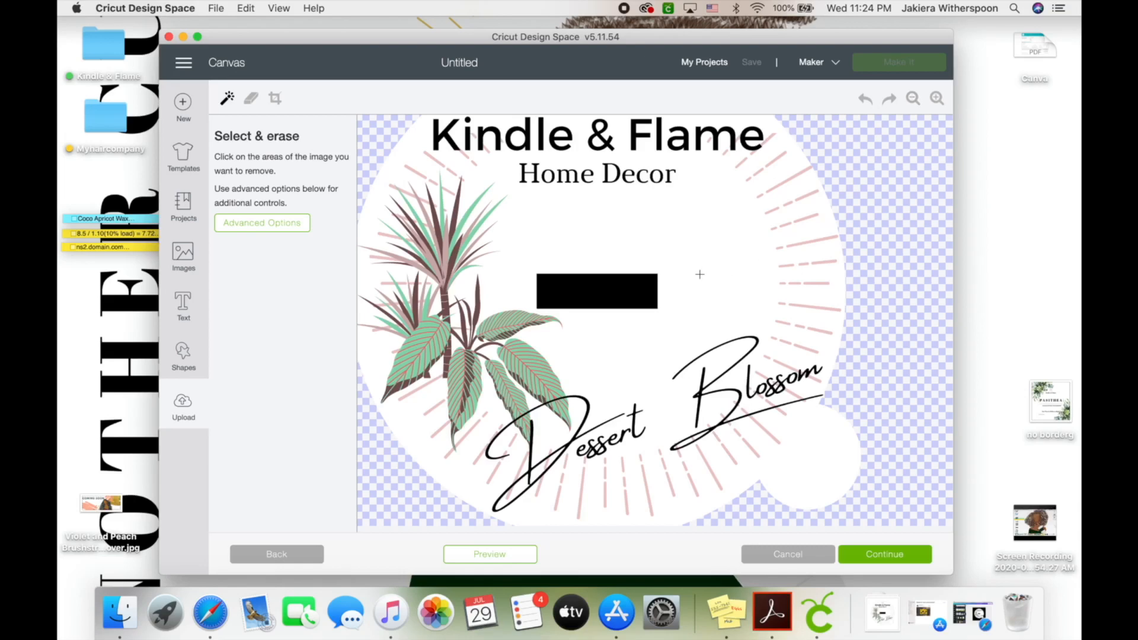
scroll(699, 274, left, 5)
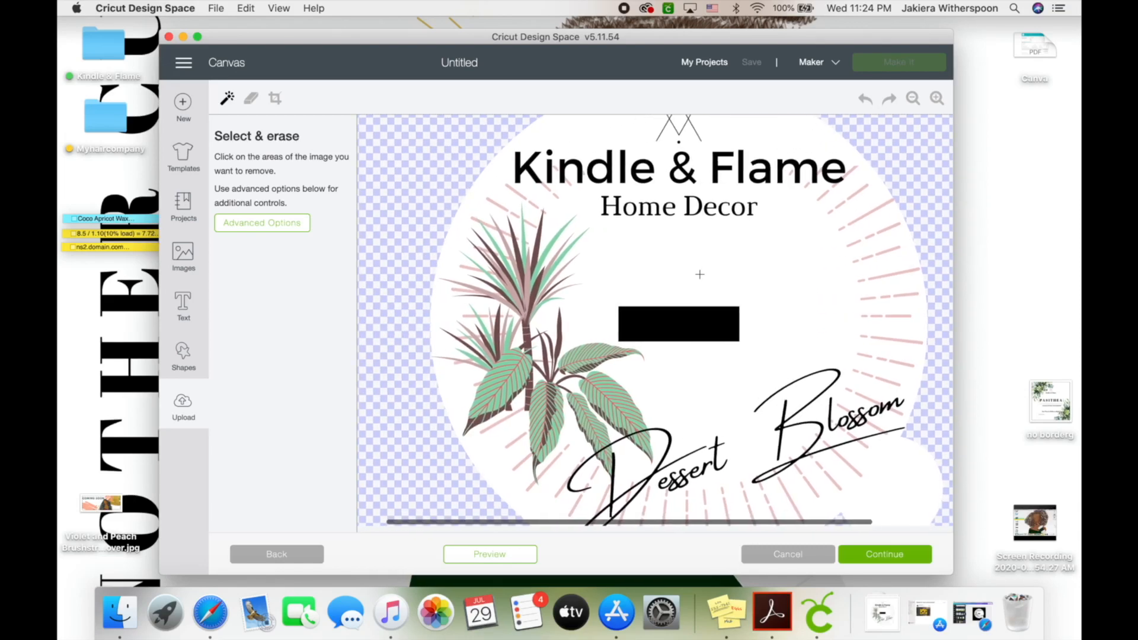
In Canva, set the design's download to PNG with a transparent background, then return to Design Space
click(224, 610)
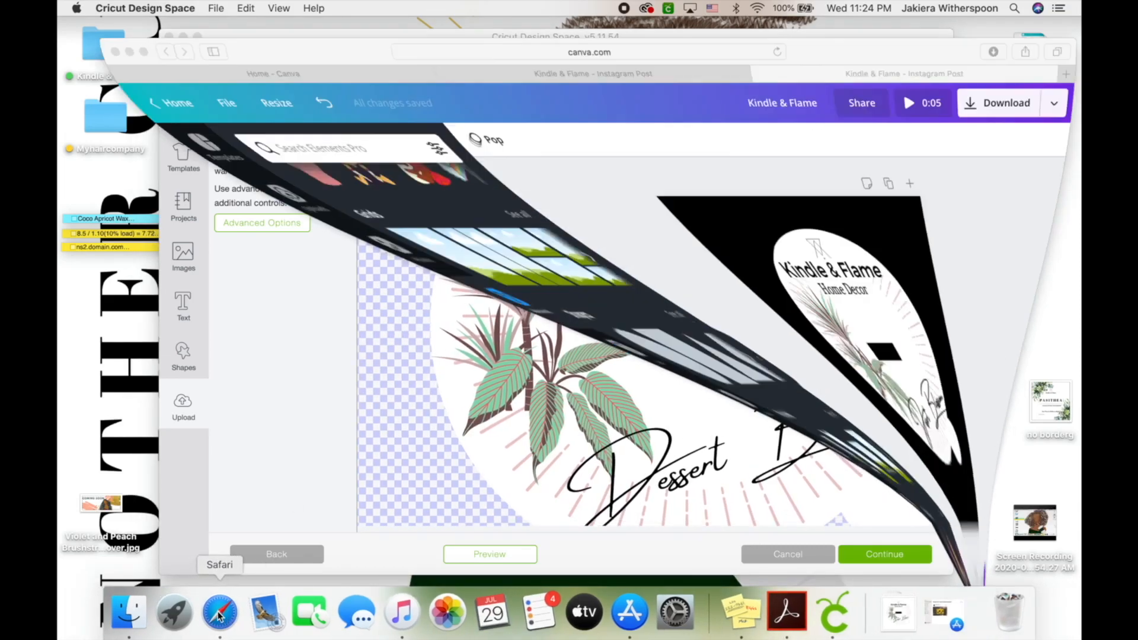
click(1057, 98)
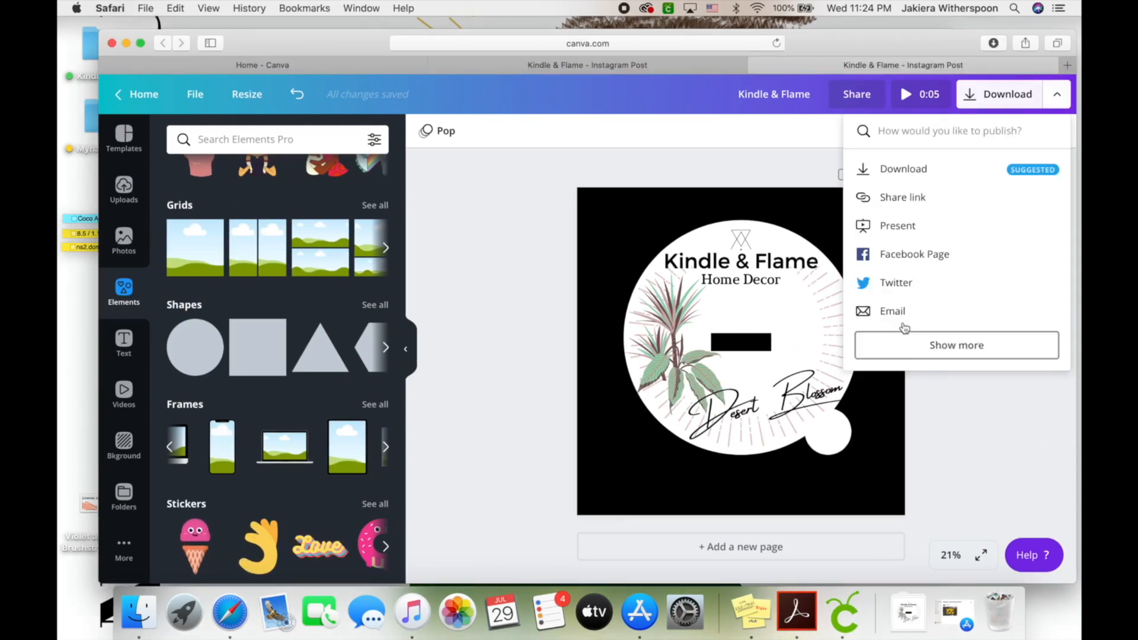
click(918, 168)
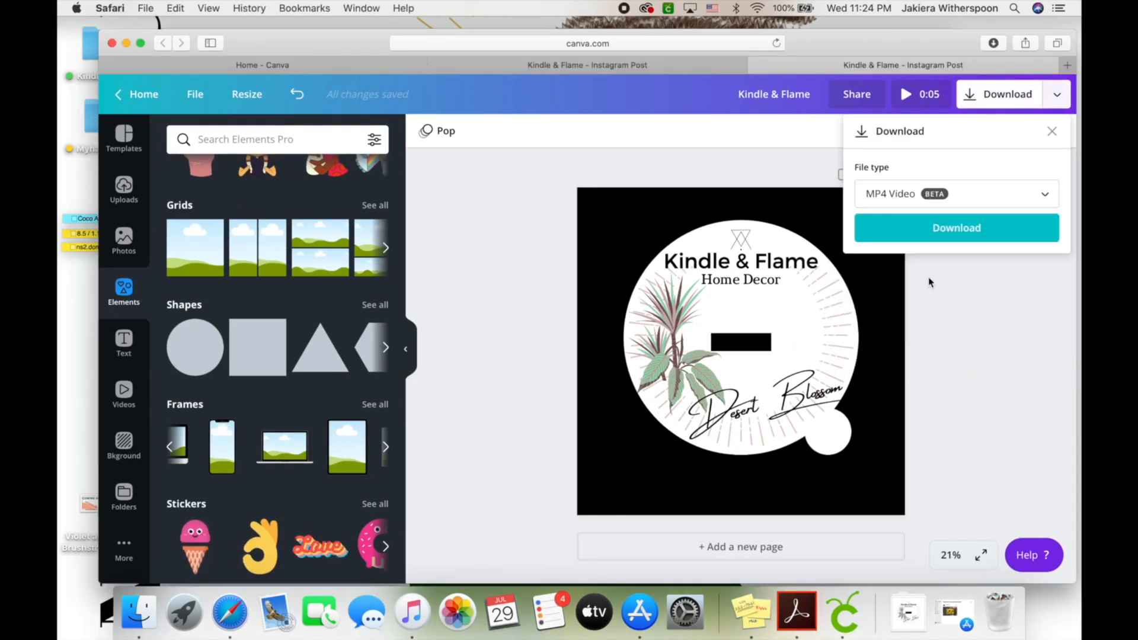
click(955, 194)
click(932, 113)
click(859, 274)
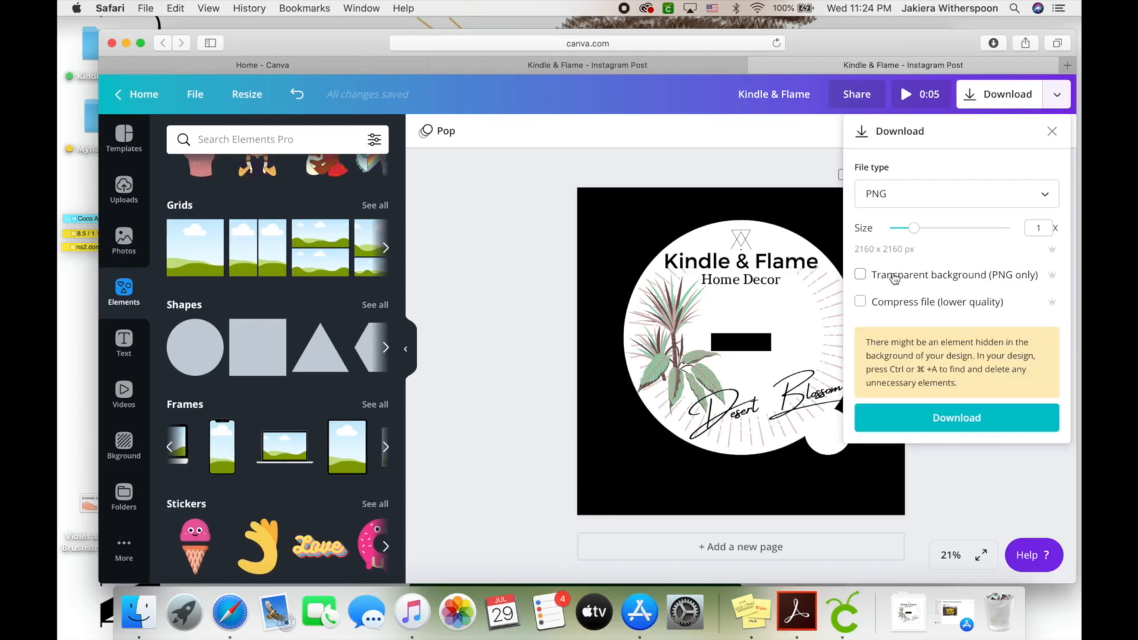
click(844, 610)
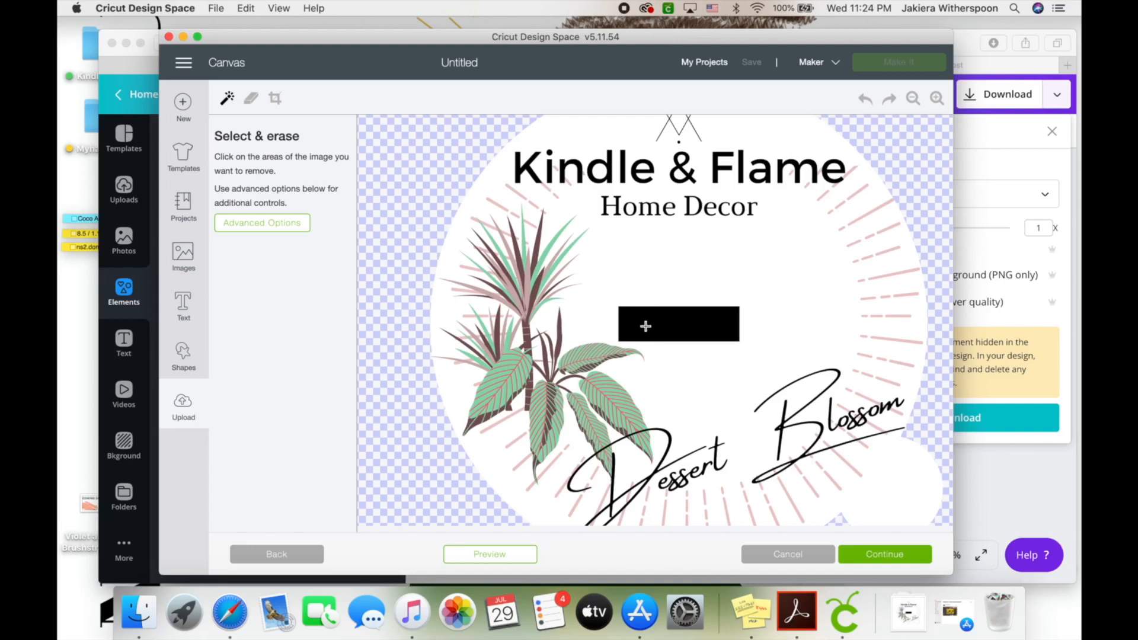
Erase the black rectangle from the logo using click-to-remove in Select & erase
click(252, 99)
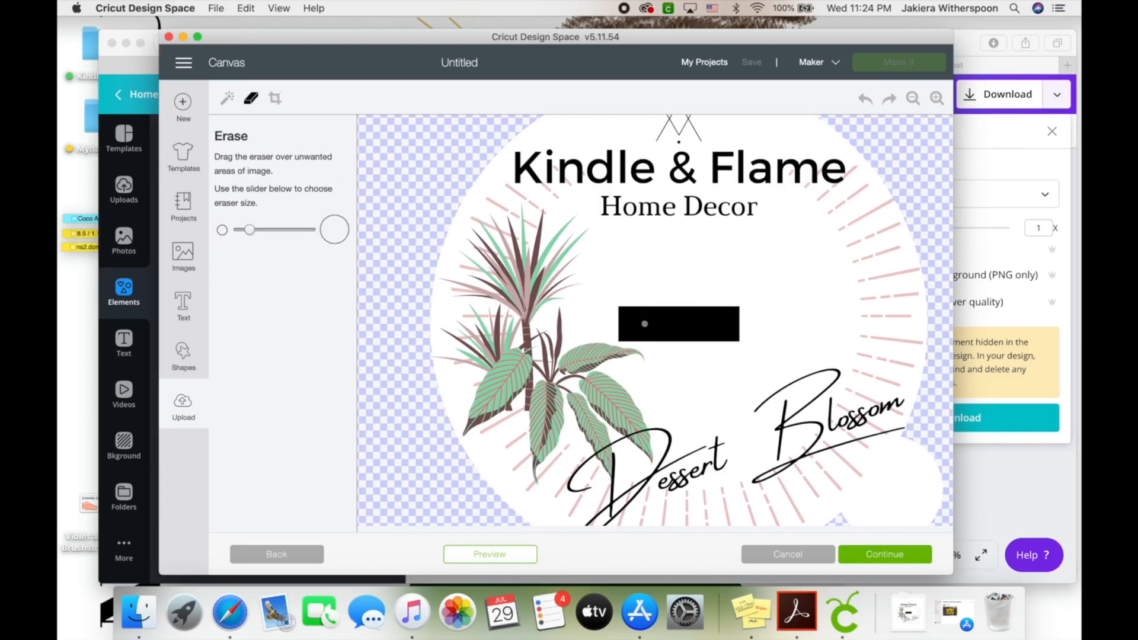
click(227, 98)
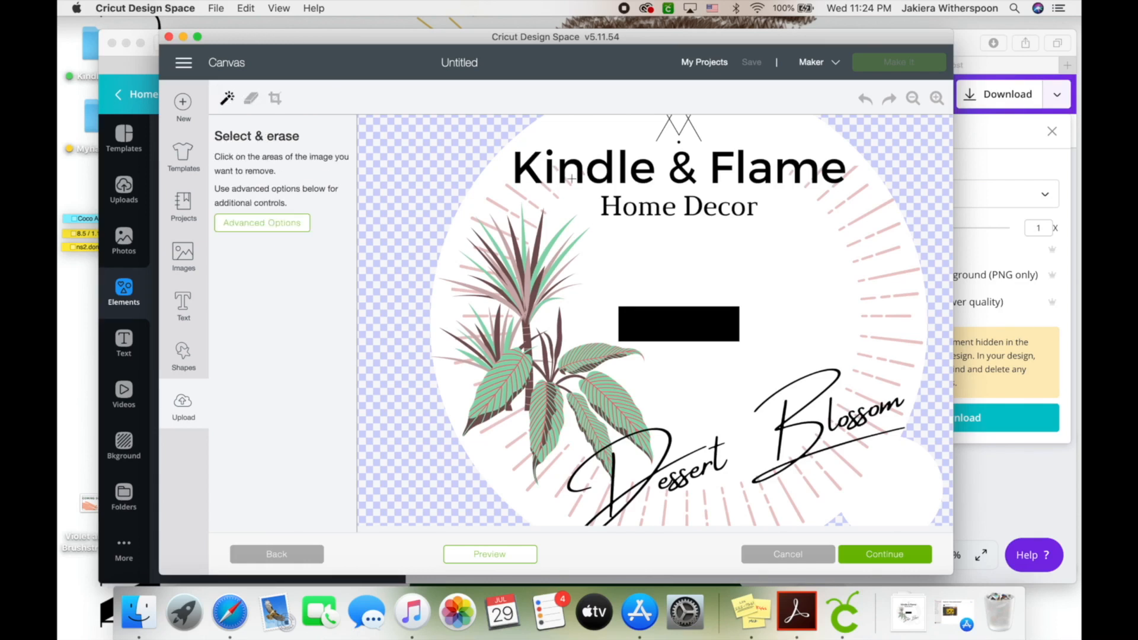
click(660, 325)
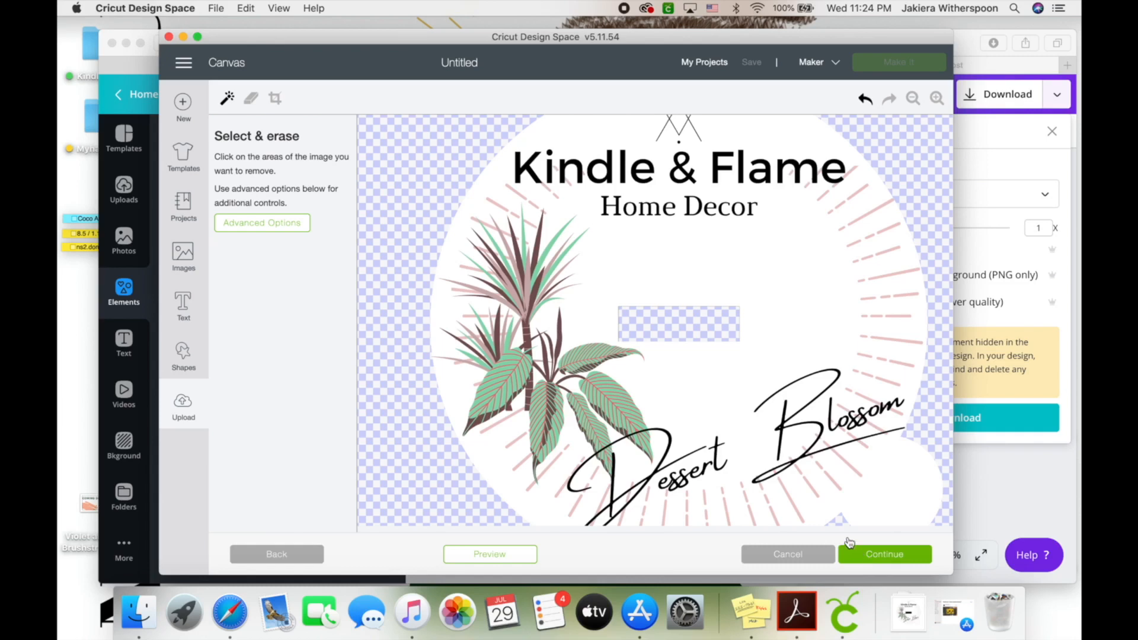
Save the logo as a Print Then Cut image (Kindle & Flame-4) and insert it onto the canvas
click(864, 556)
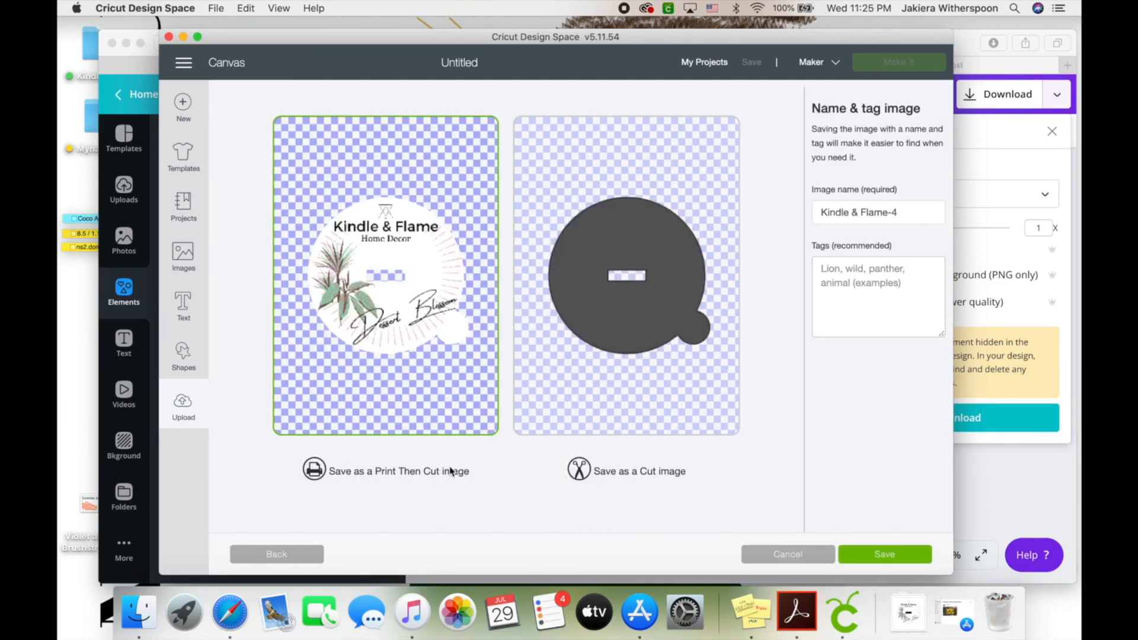
click(862, 552)
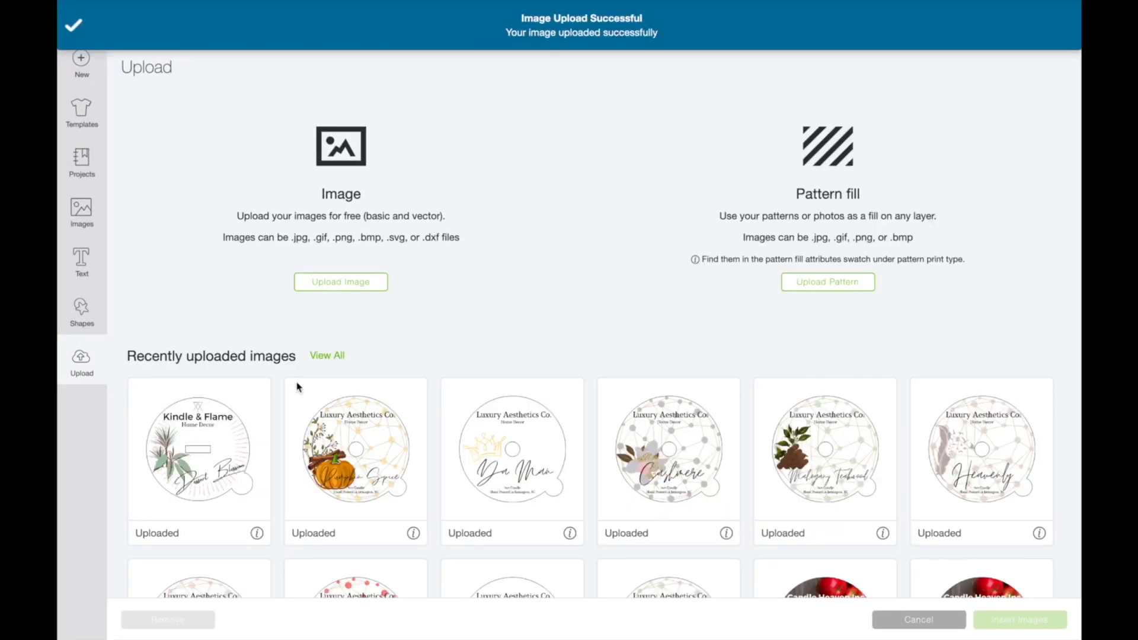
click(225, 432)
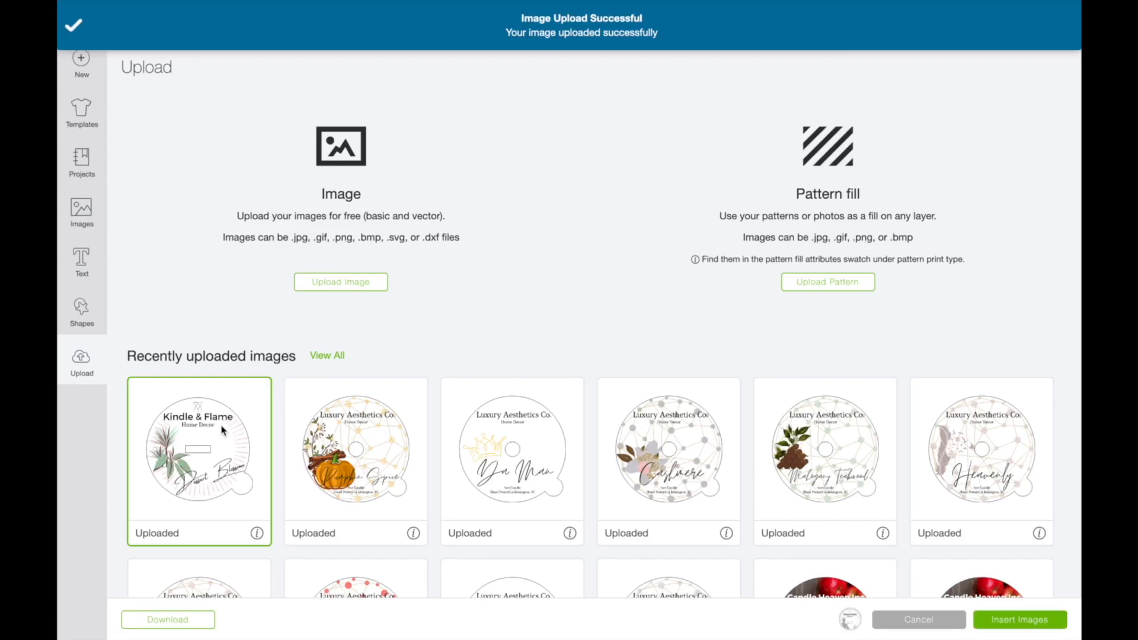
click(1026, 622)
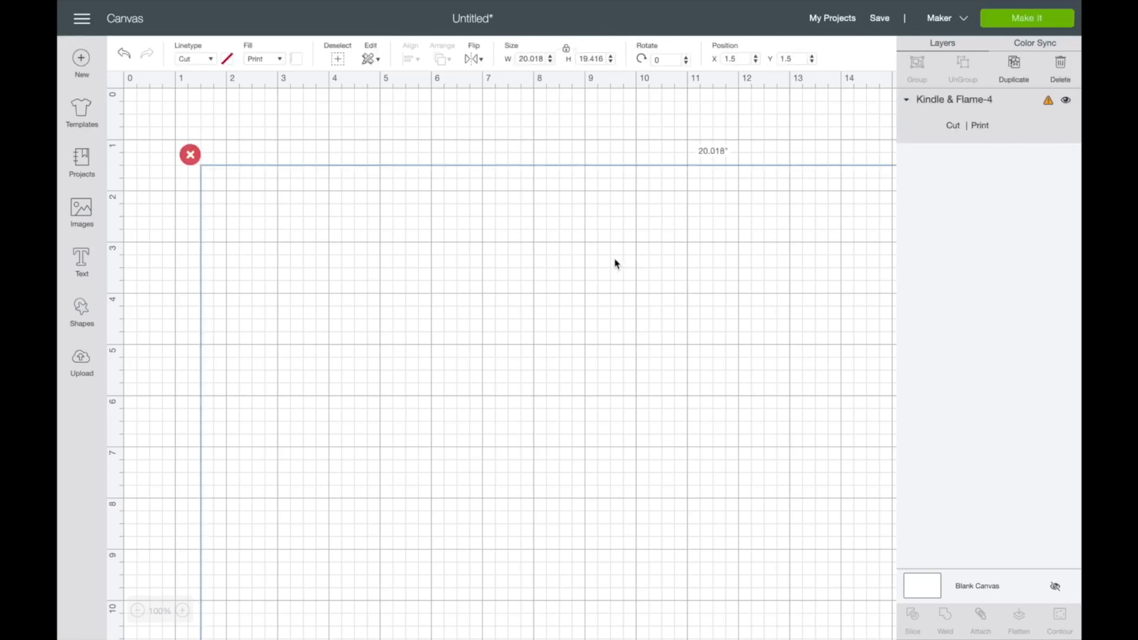
Shrink the inserted logo from its corner to roughly 3 inches and move it near the top
scroll(574, 329, down, 15)
scroll(572, 328, right, 6)
scroll(571, 327, right, 5)
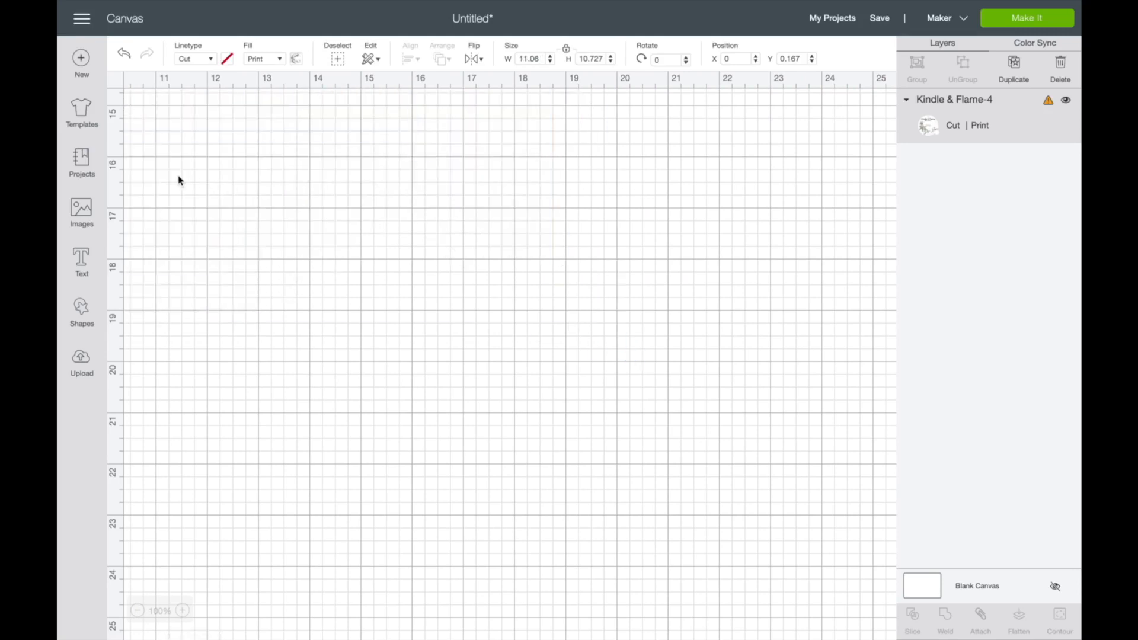
scroll(320, 165, up, 10)
scroll(320, 165, left, 9)
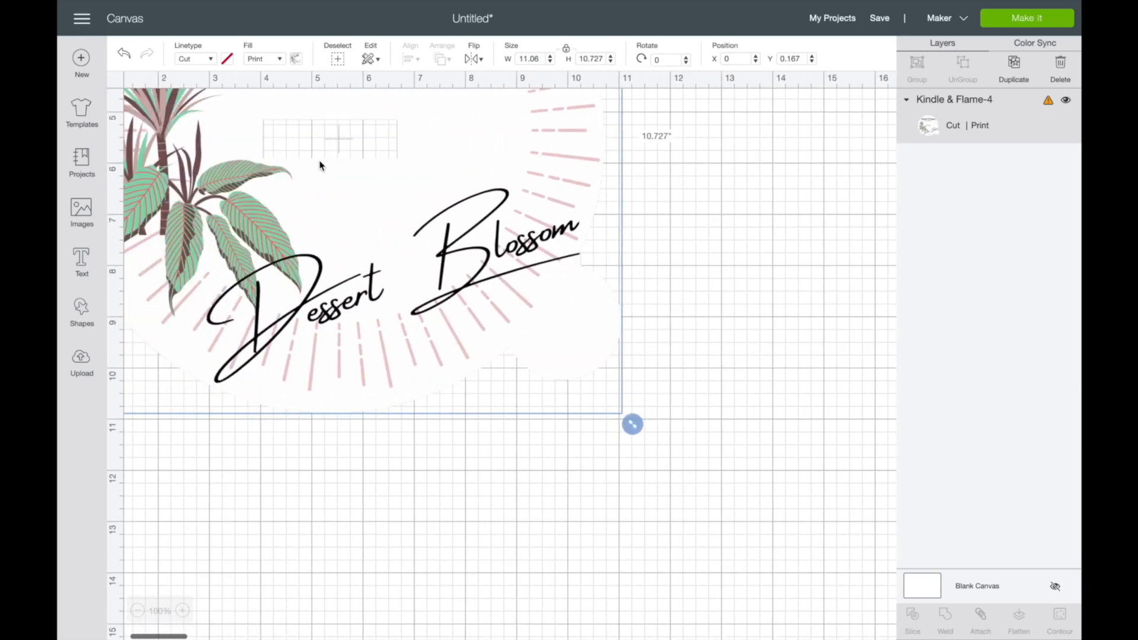
drag(633, 425, 350, 300)
scroll(350, 300, up, 5)
scroll(349, 300, left, 2)
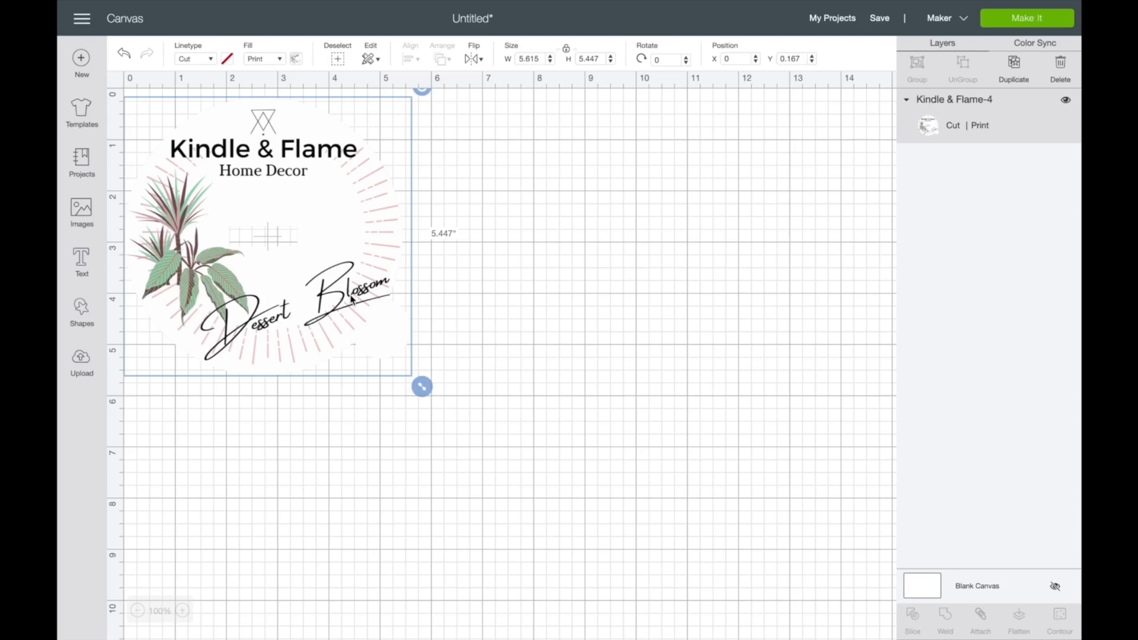
drag(434, 385, 323, 279)
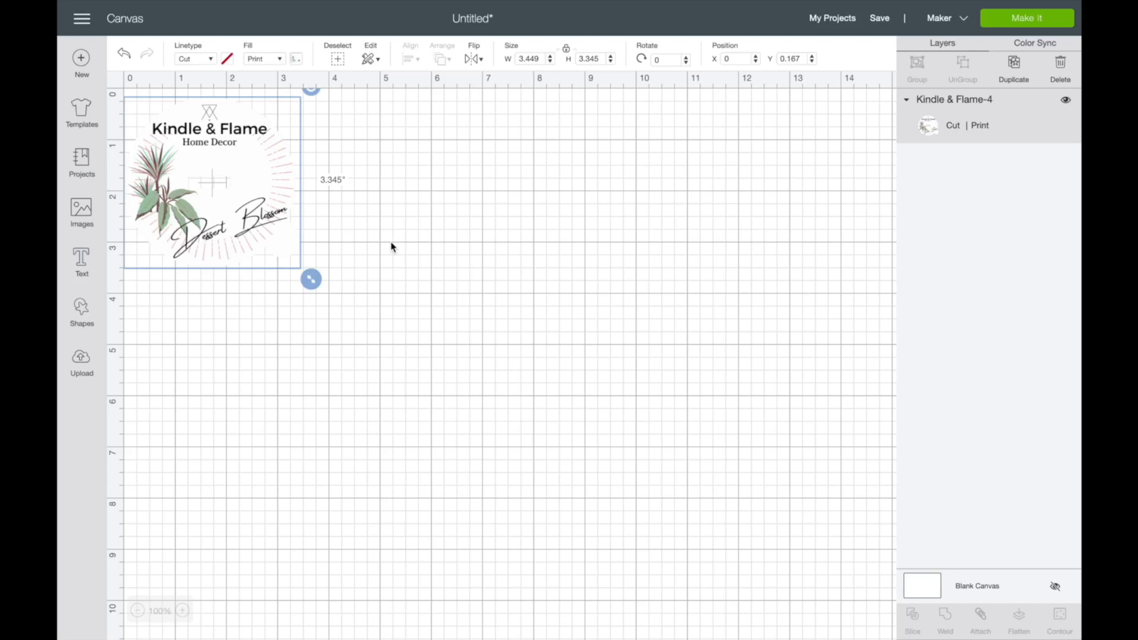
click(372, 243)
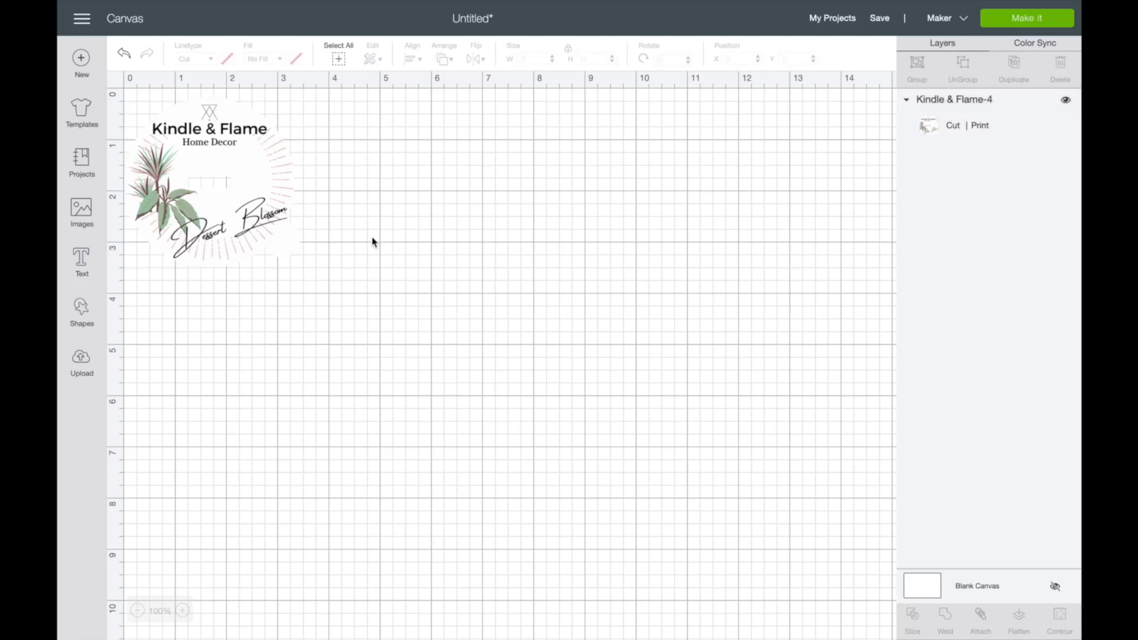
click(277, 196)
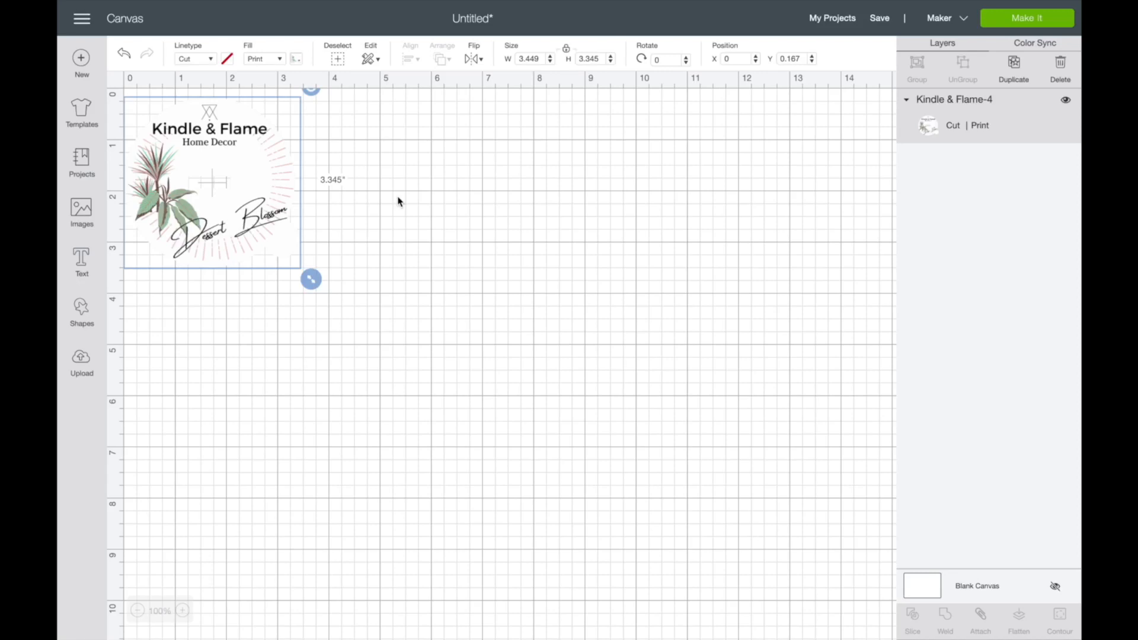
drag(311, 277, 294, 263)
drag(251, 206, 250, 198)
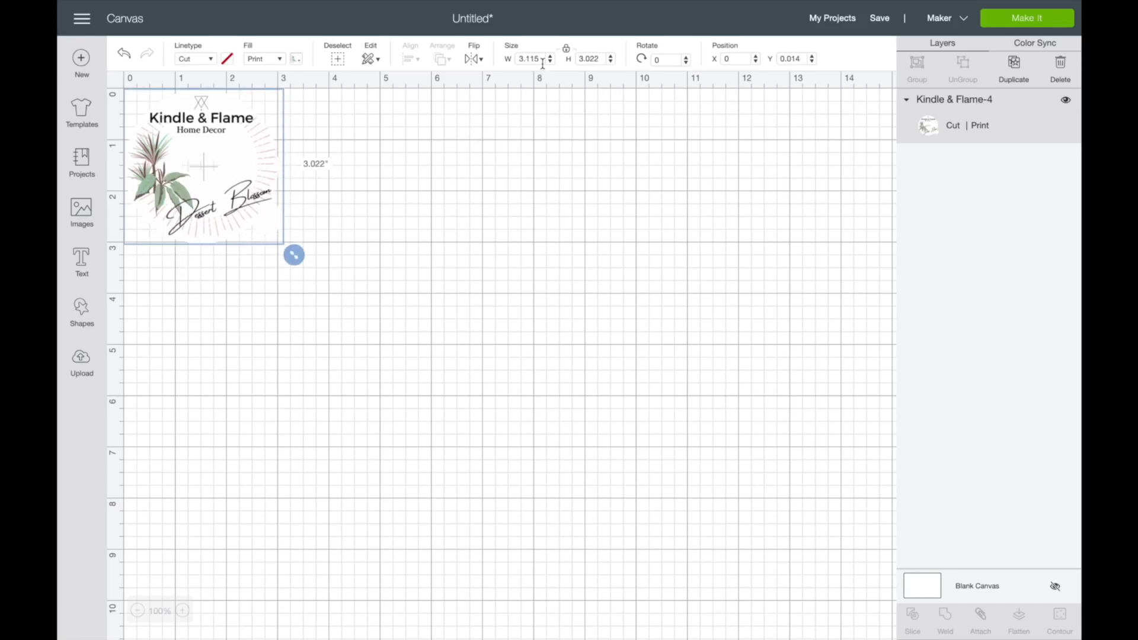
drag(240, 175, 263, 191)
Enter 3 in the logo's width and height fields, making it about 3.02 in square
drag(540, 59, 511, 62)
text(3.02)
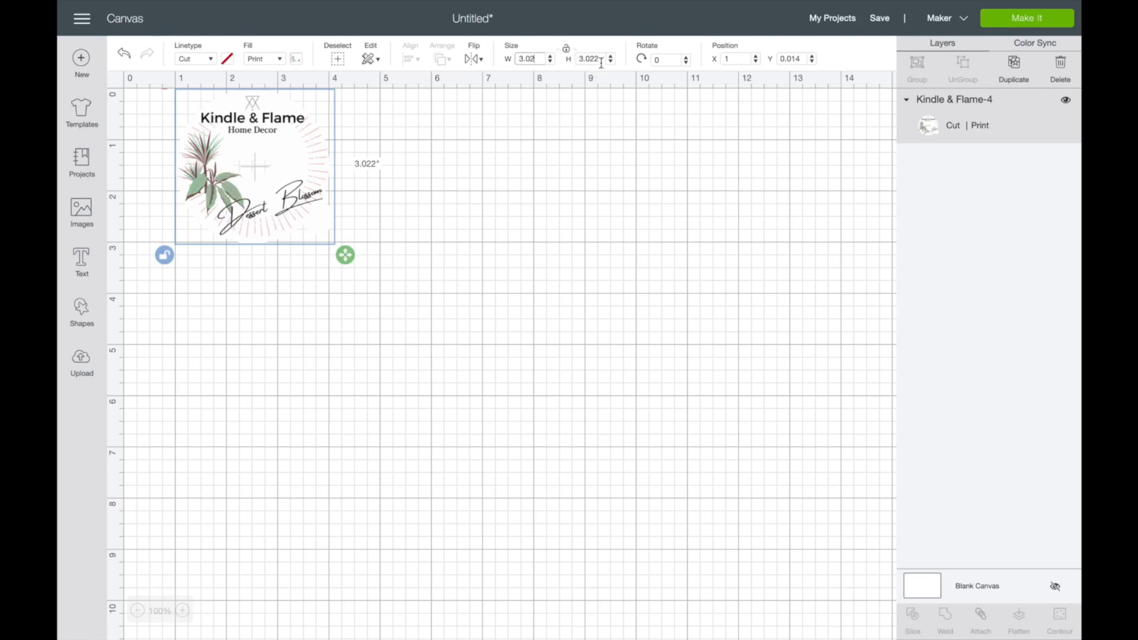
click(603, 58)
drag(603, 58, 576, 59)
text(3)
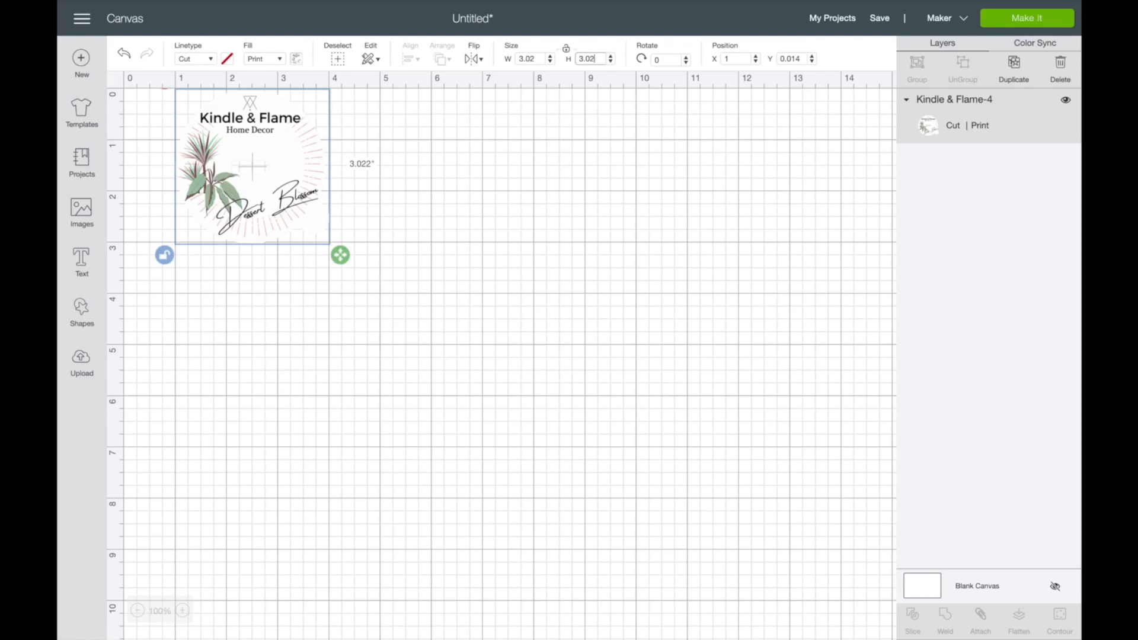
click(514, 137)
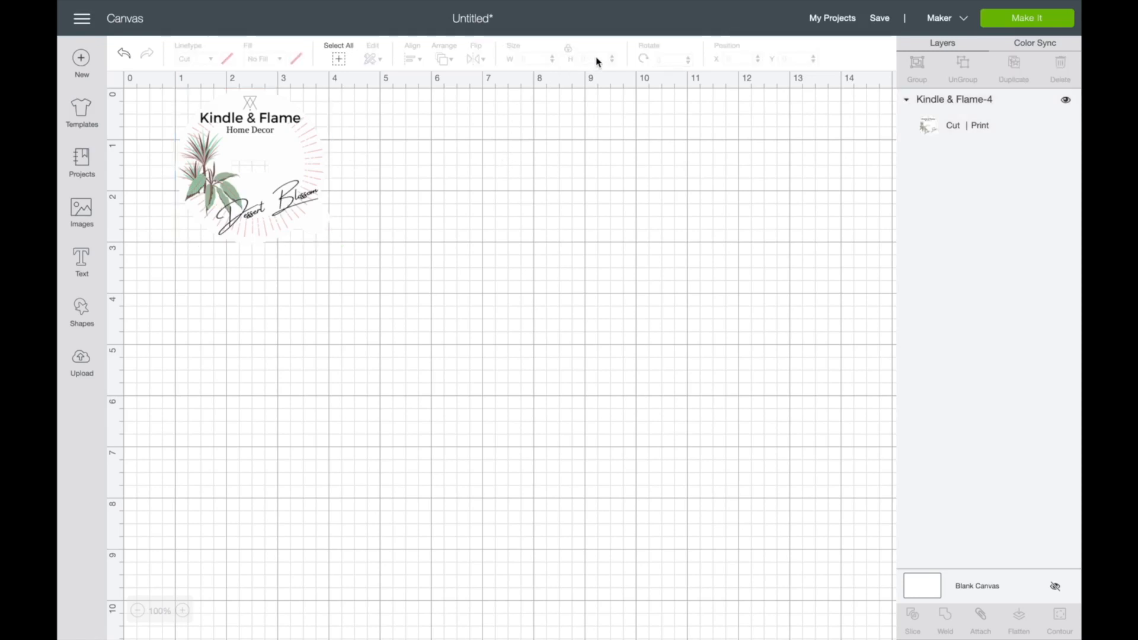
Move the logo to the top-left corner and paste three copies arranged in a 2×2 grid
key(ctrl+a)
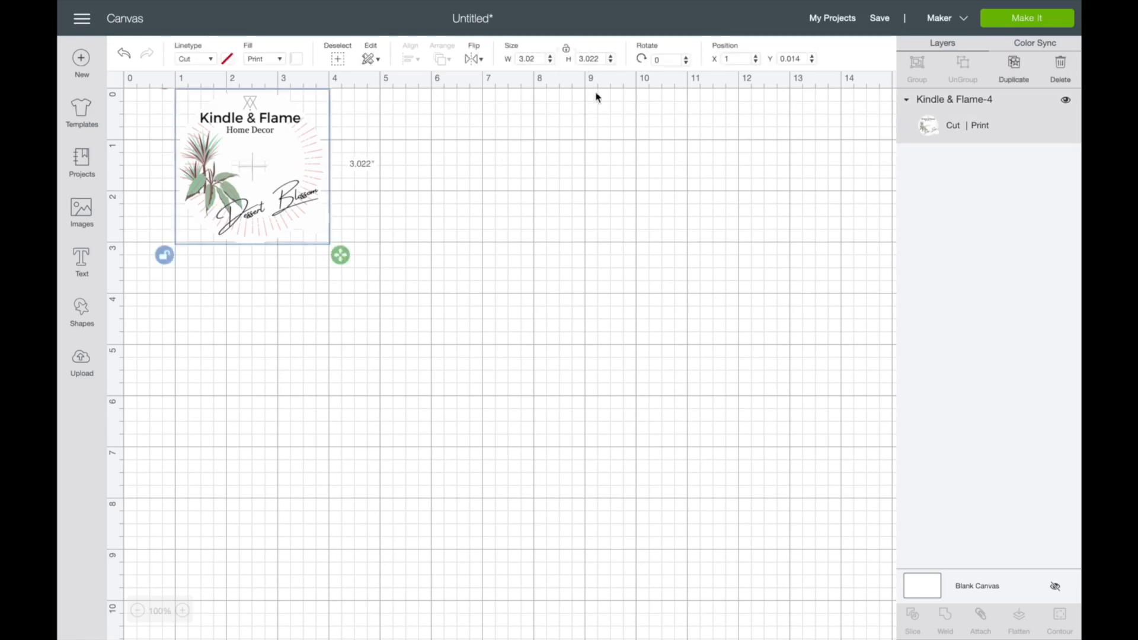
drag(276, 186, 230, 183)
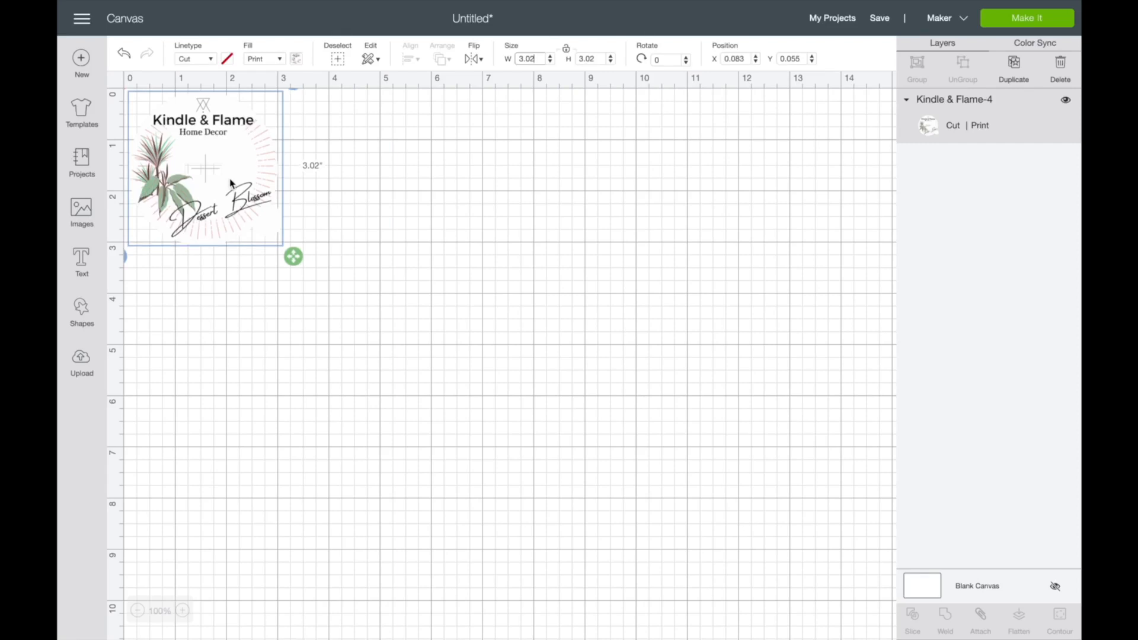
click(373, 143)
click(250, 182)
click(354, 202)
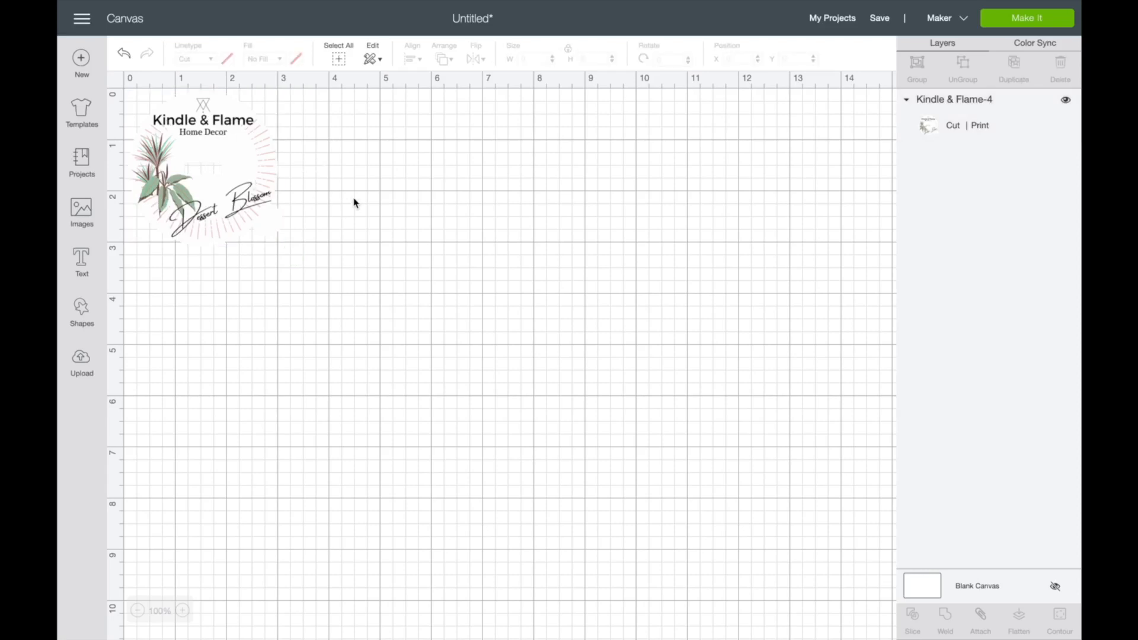
key(super+v)
drag(246, 193, 376, 168)
click(469, 190)
key(super+v)
drag(519, 175, 364, 333)
key(super+v)
click(510, 332)
click(83, 261)
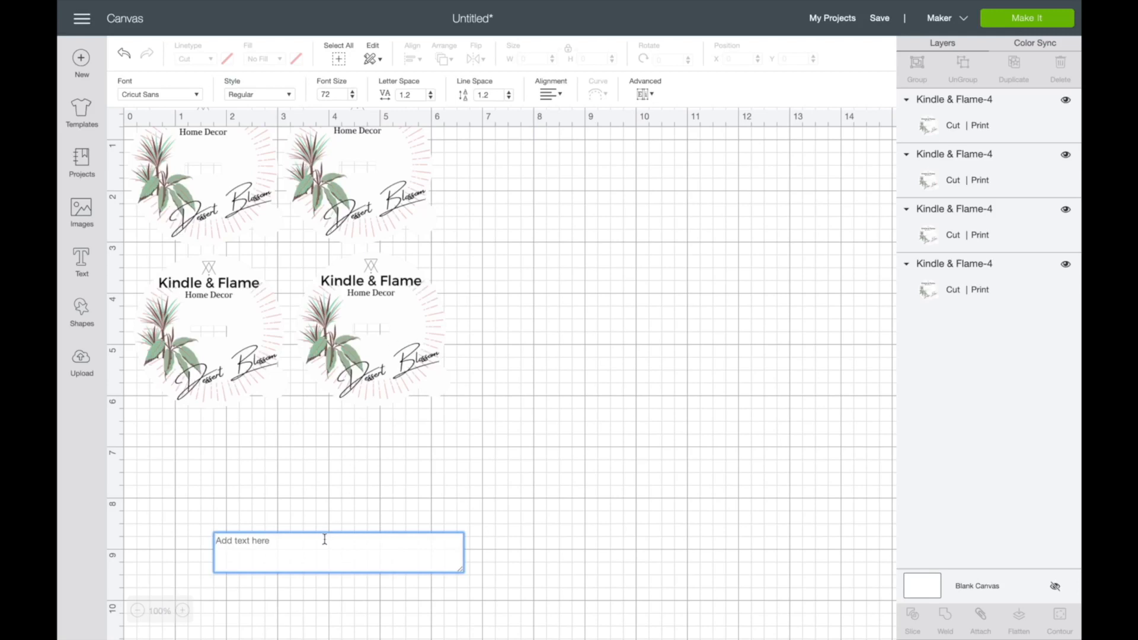
text(candl)
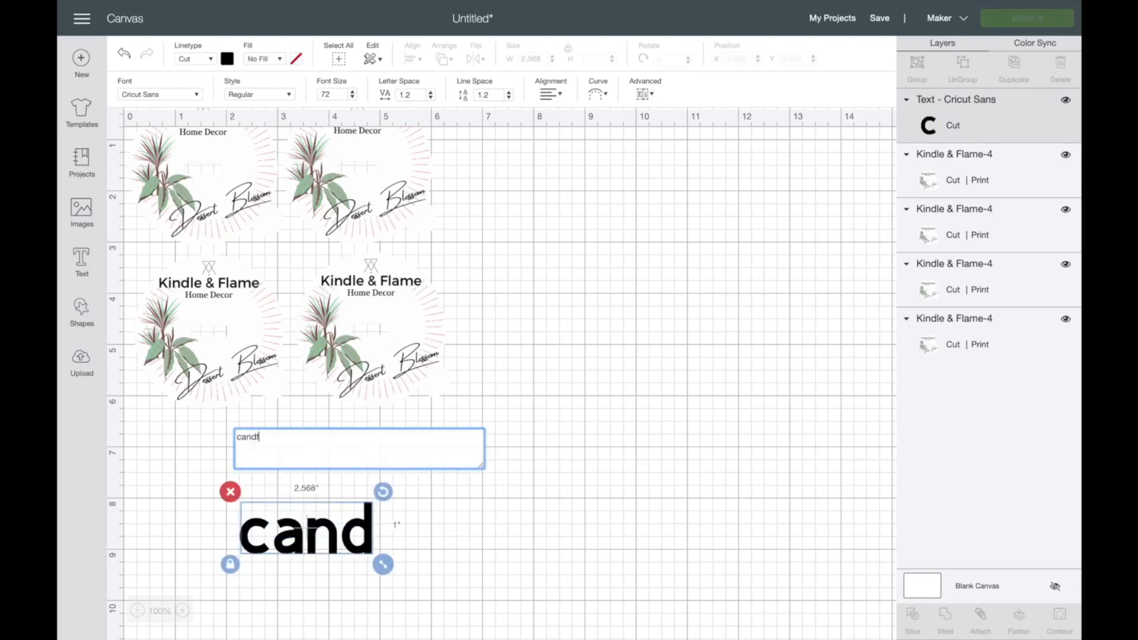
key(BackSpace)
text(le co)
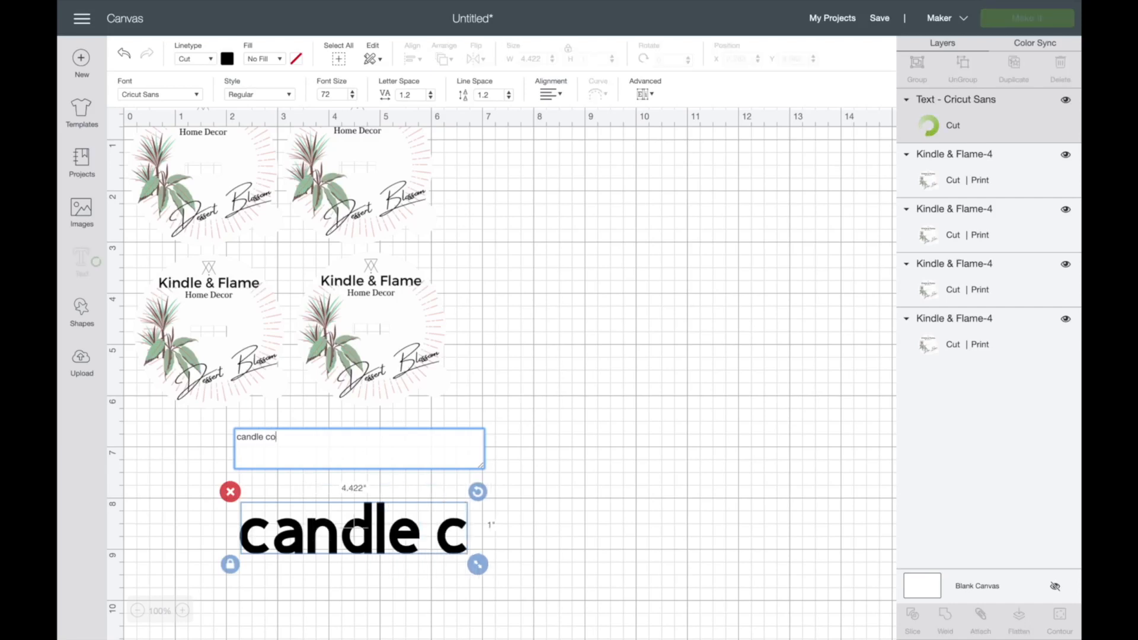
text(.)
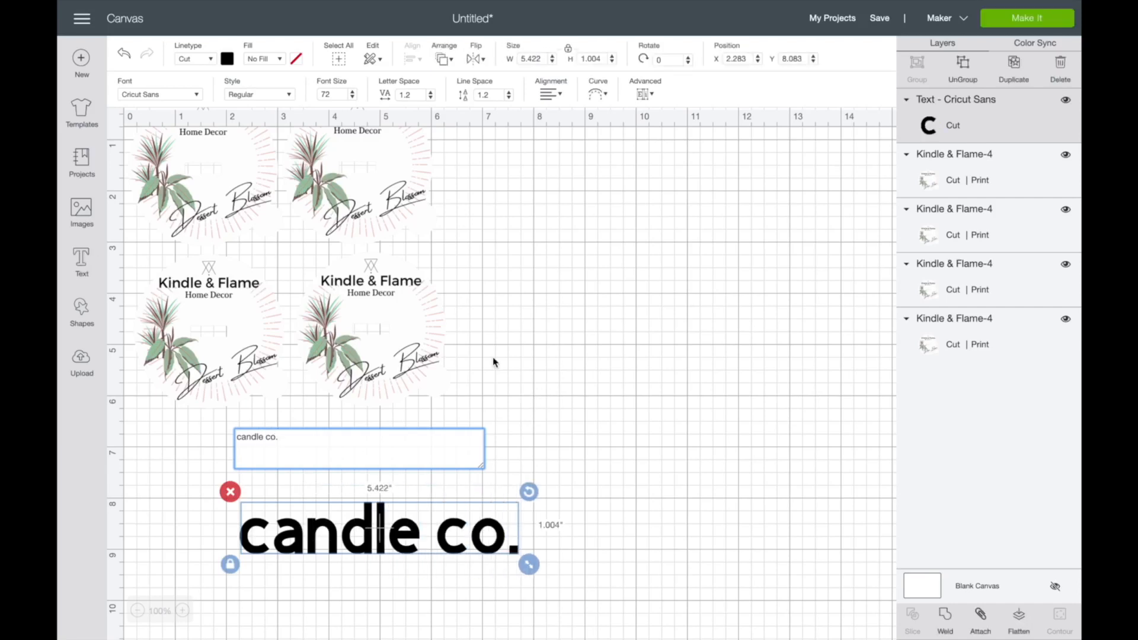
click(601, 96)
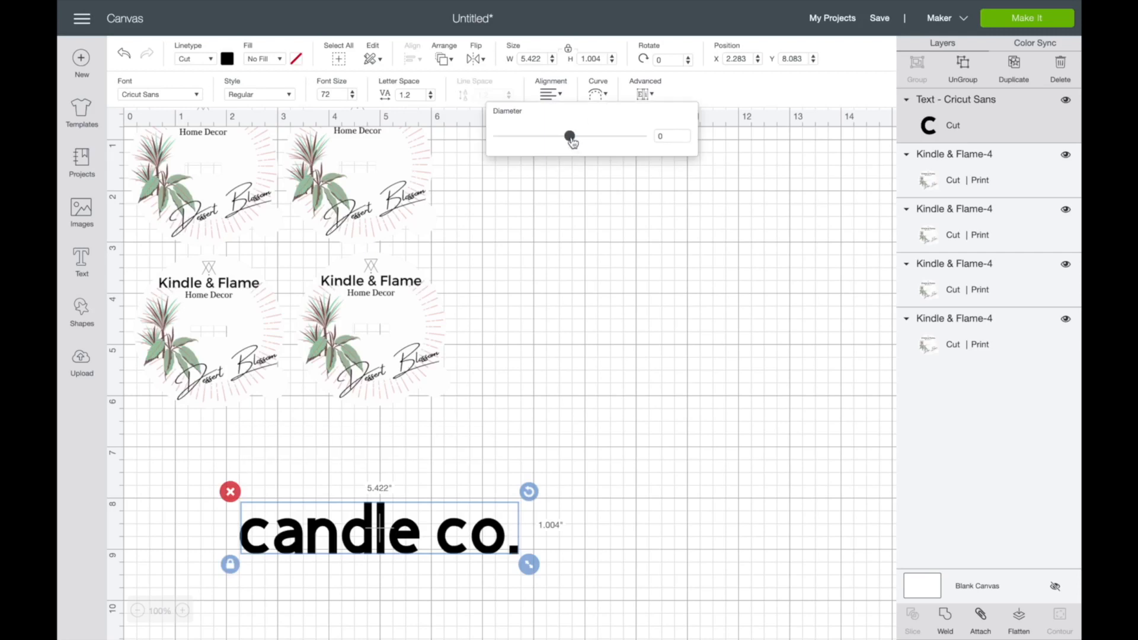
drag(571, 140, 614, 140)
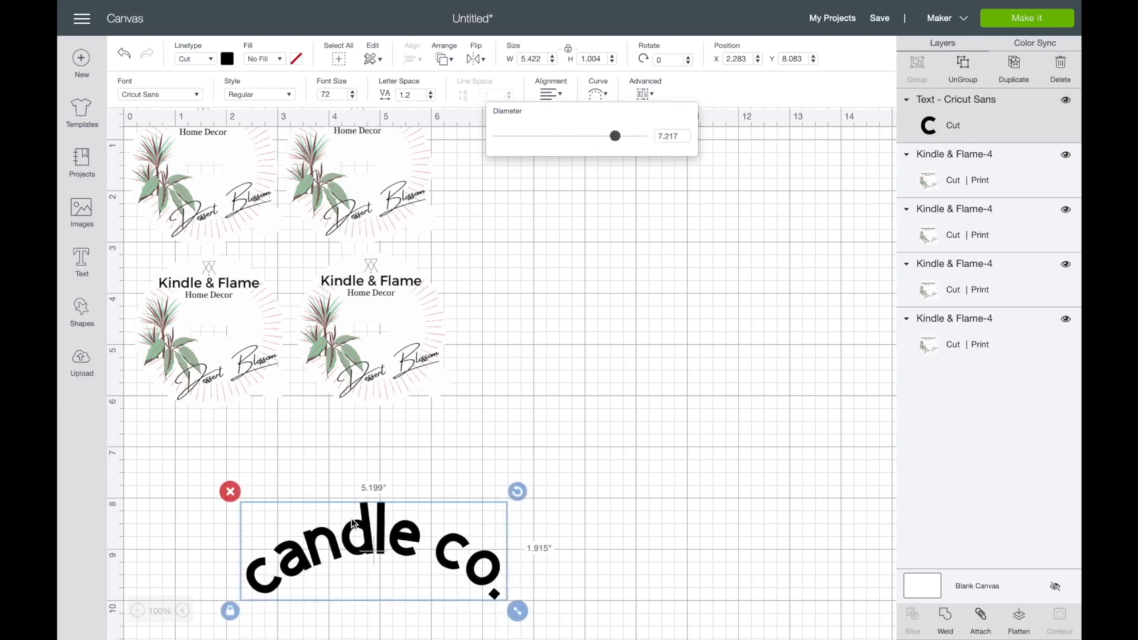
click(462, 441)
click(413, 551)
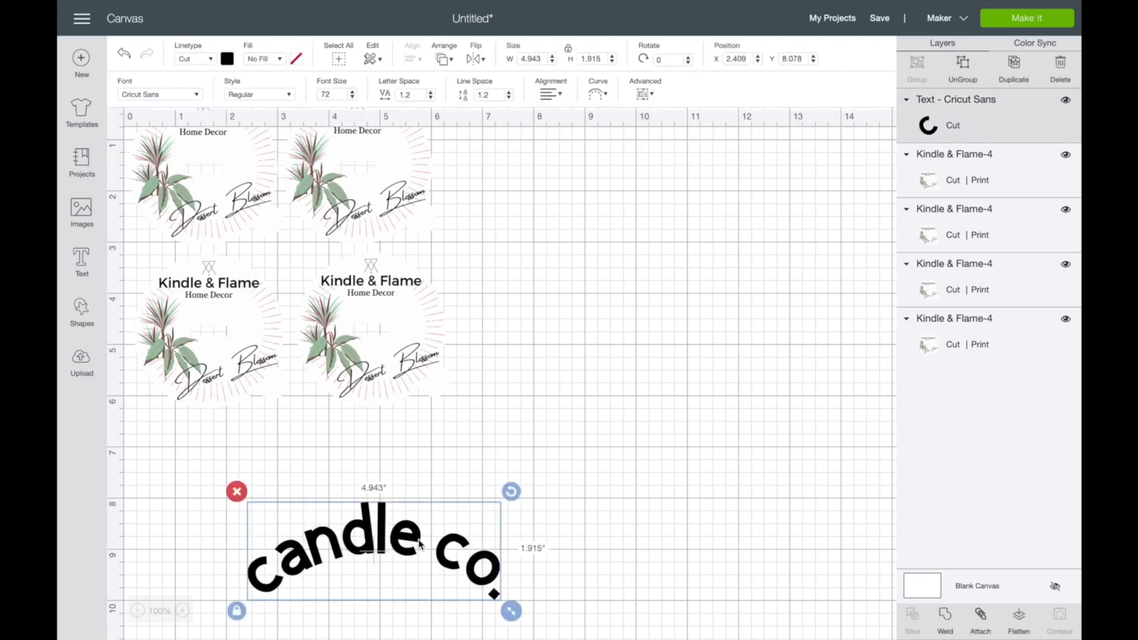
drag(421, 535, 427, 301)
drag(452, 350, 505, 252)
click(464, 225)
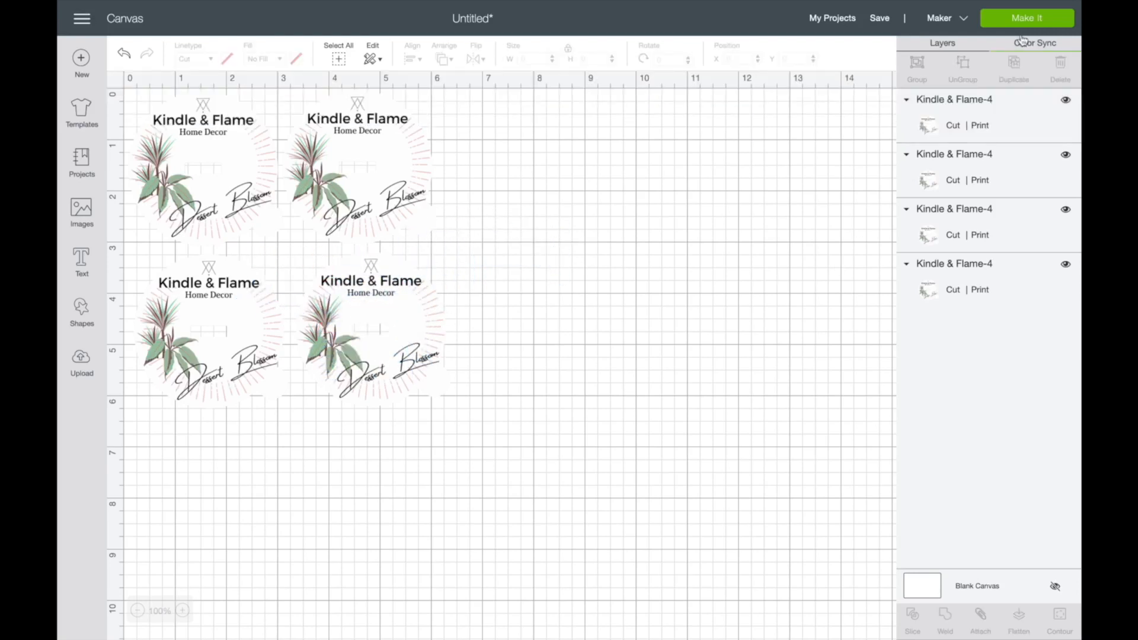
Start Make It and open Print setup for the four-logo mat with the EPSON ET-2760 Series printer
click(1034, 20)
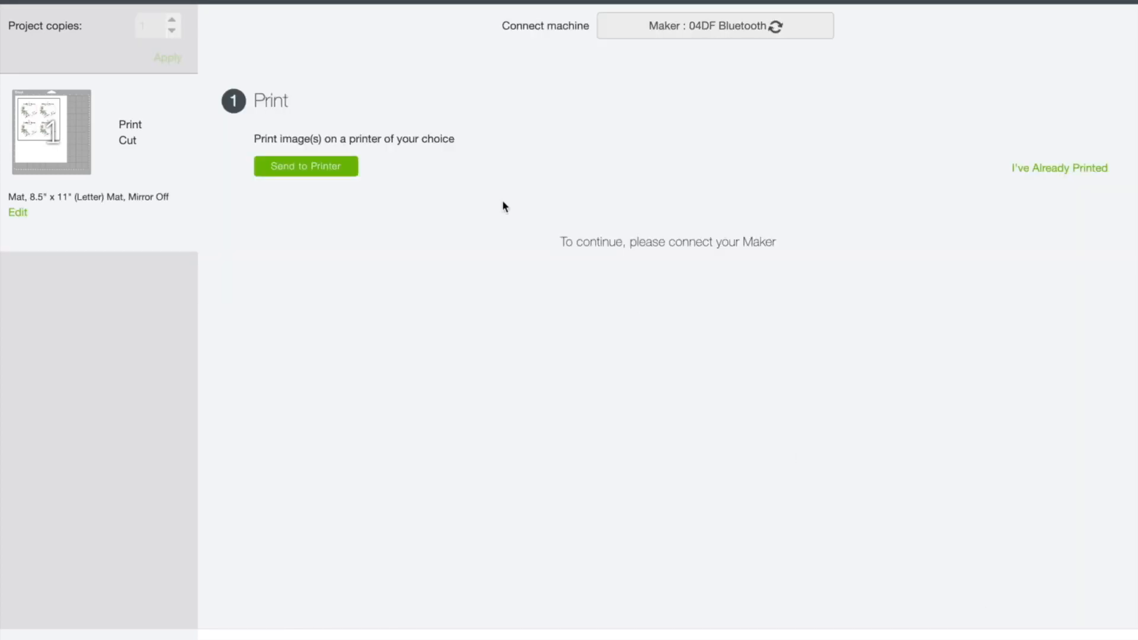
click(311, 168)
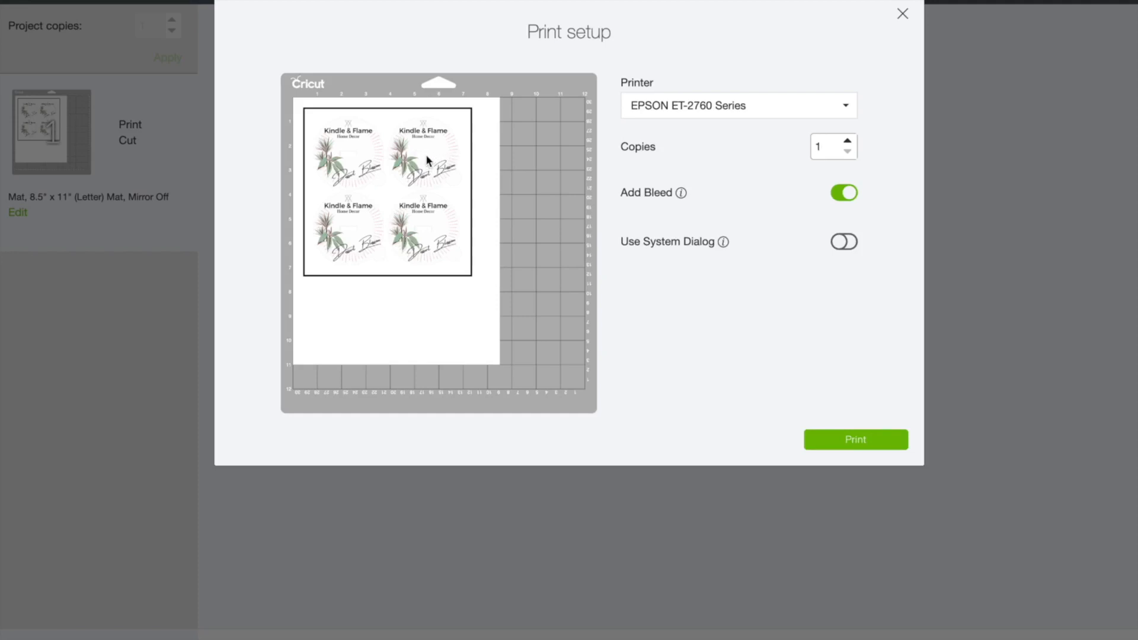
Toggle Add Bleed, print the four-logo sheet, and close the dialog once printing finishes
click(841, 193)
click(863, 440)
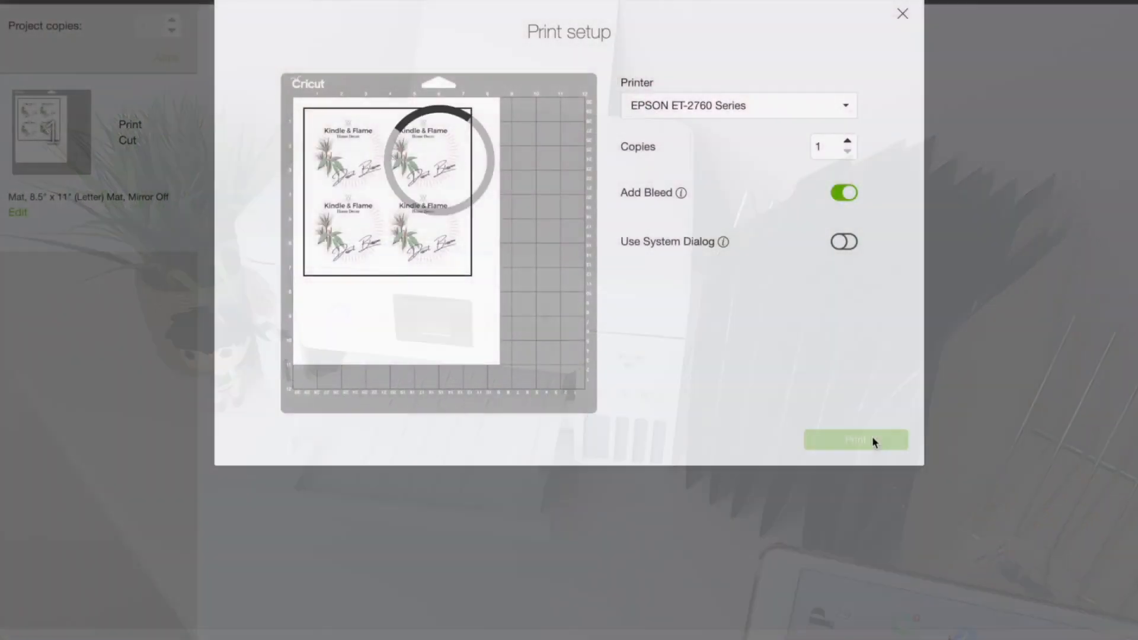
click(872, 437)
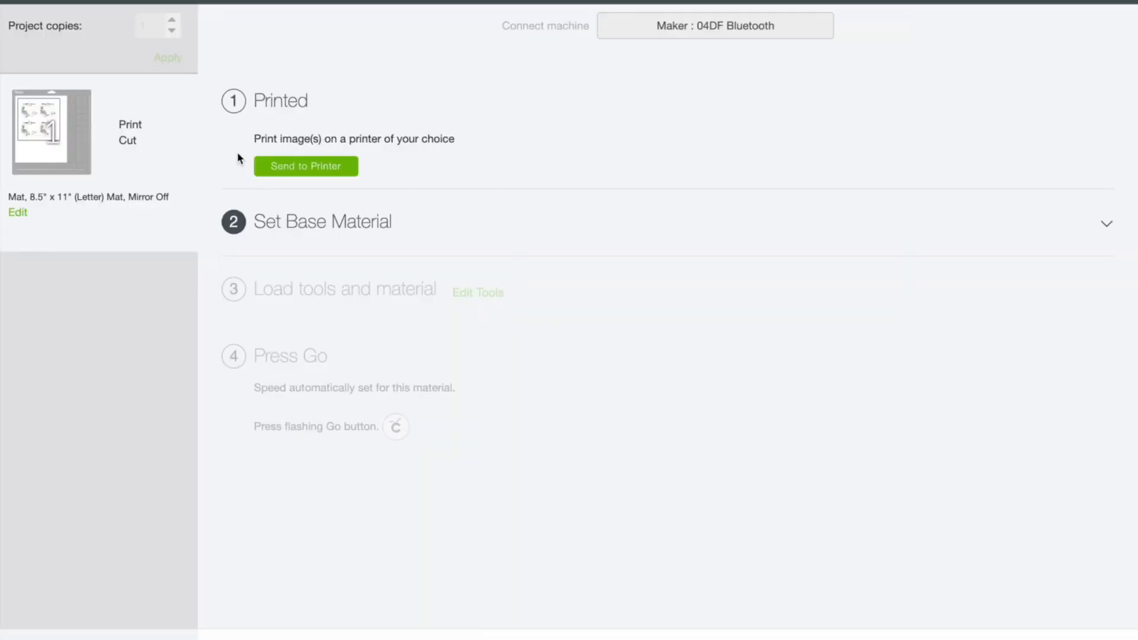
Choose Light Cardstock – 60 lb (163 gsm) from Popular materials, keeping pressure at Default
click(280, 227)
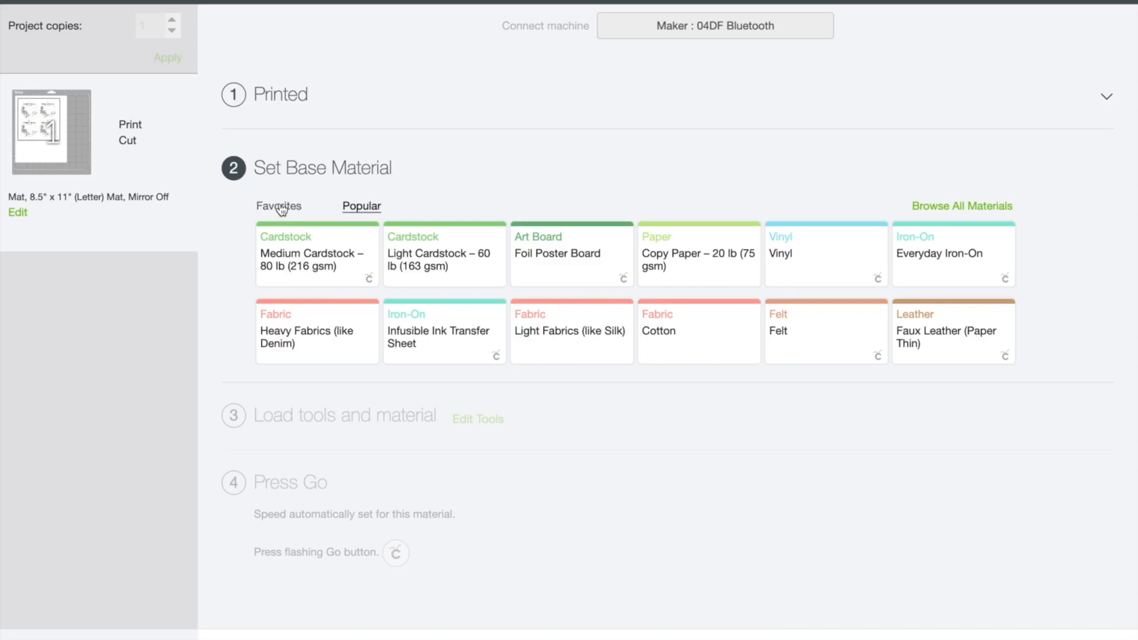
click(443, 262)
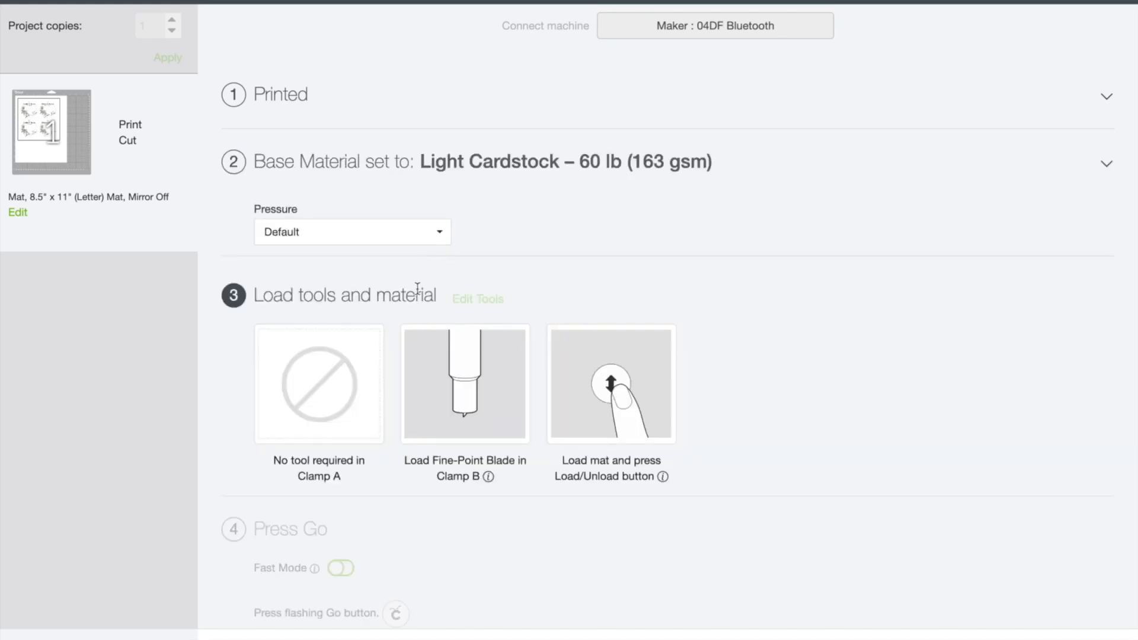
click(430, 240)
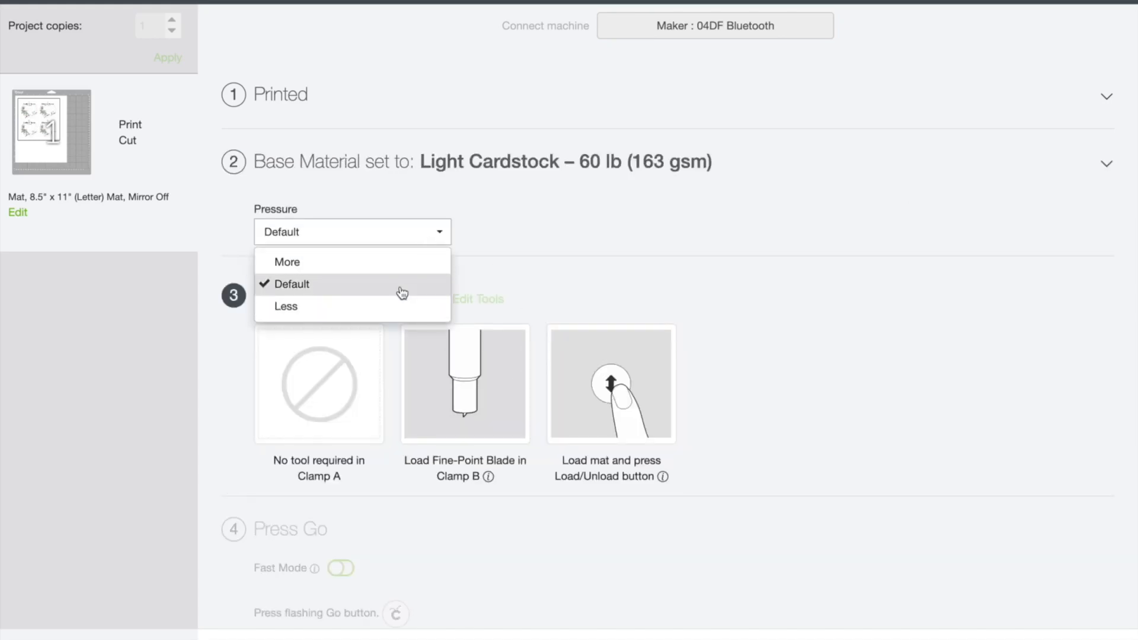
click(517, 243)
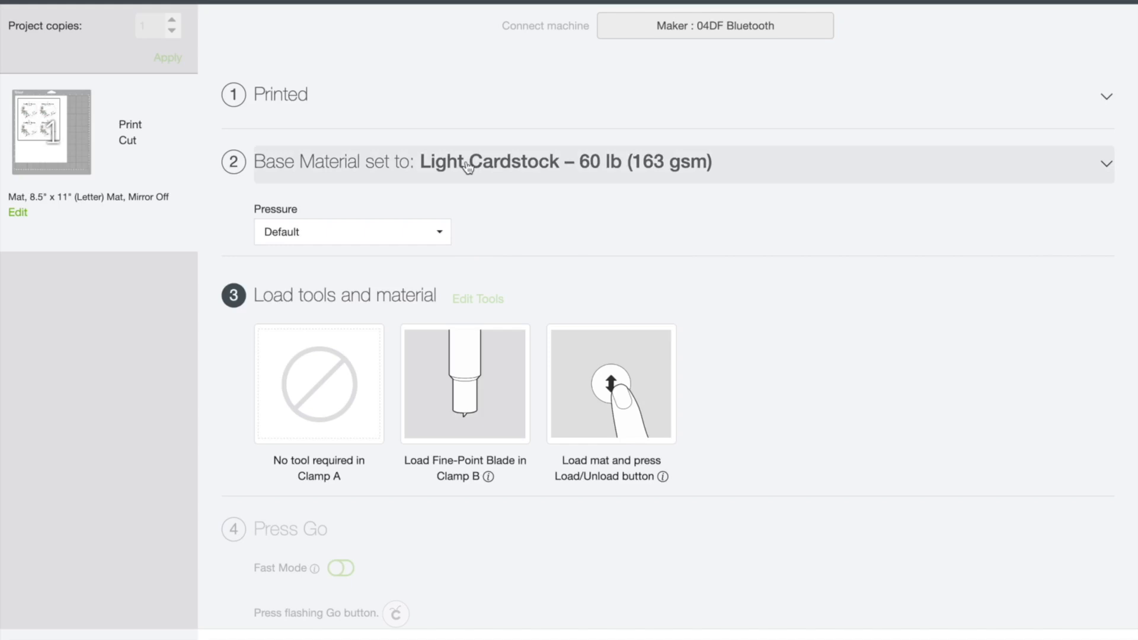